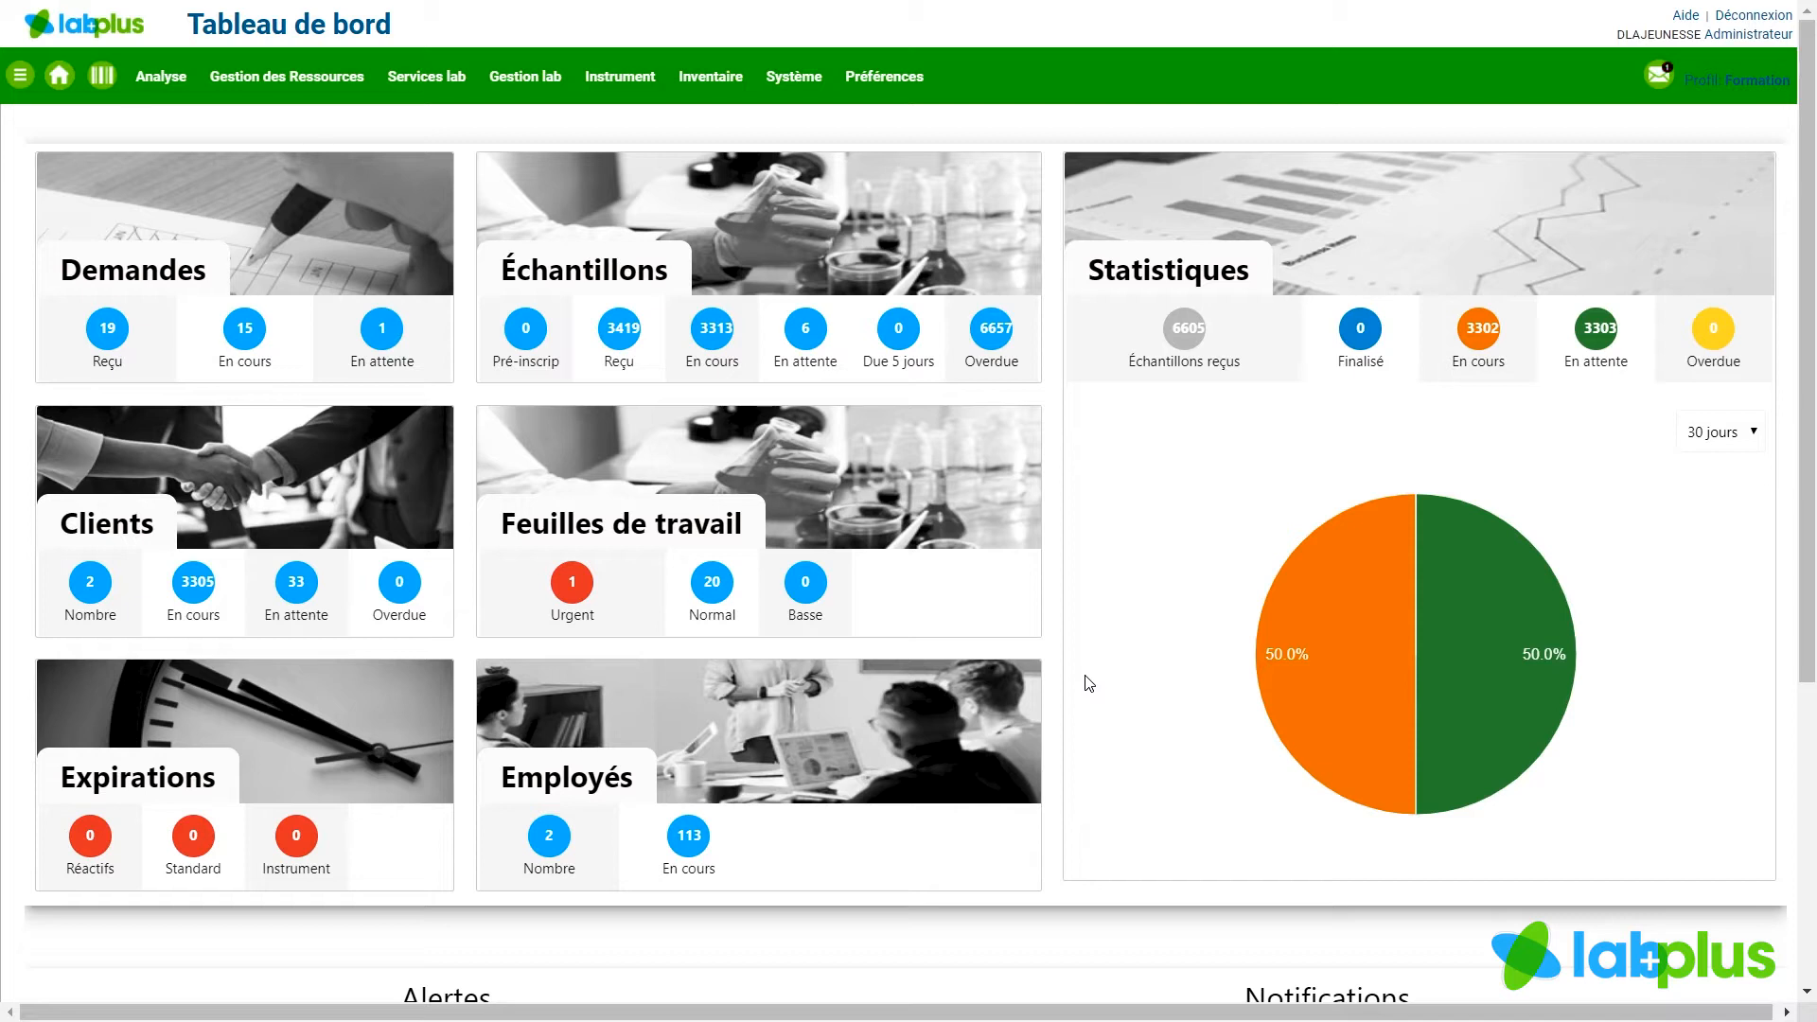
Open the Tests resource list and start creating a new test
{"action": "mouse_move", "coordinate": [292, 88]}
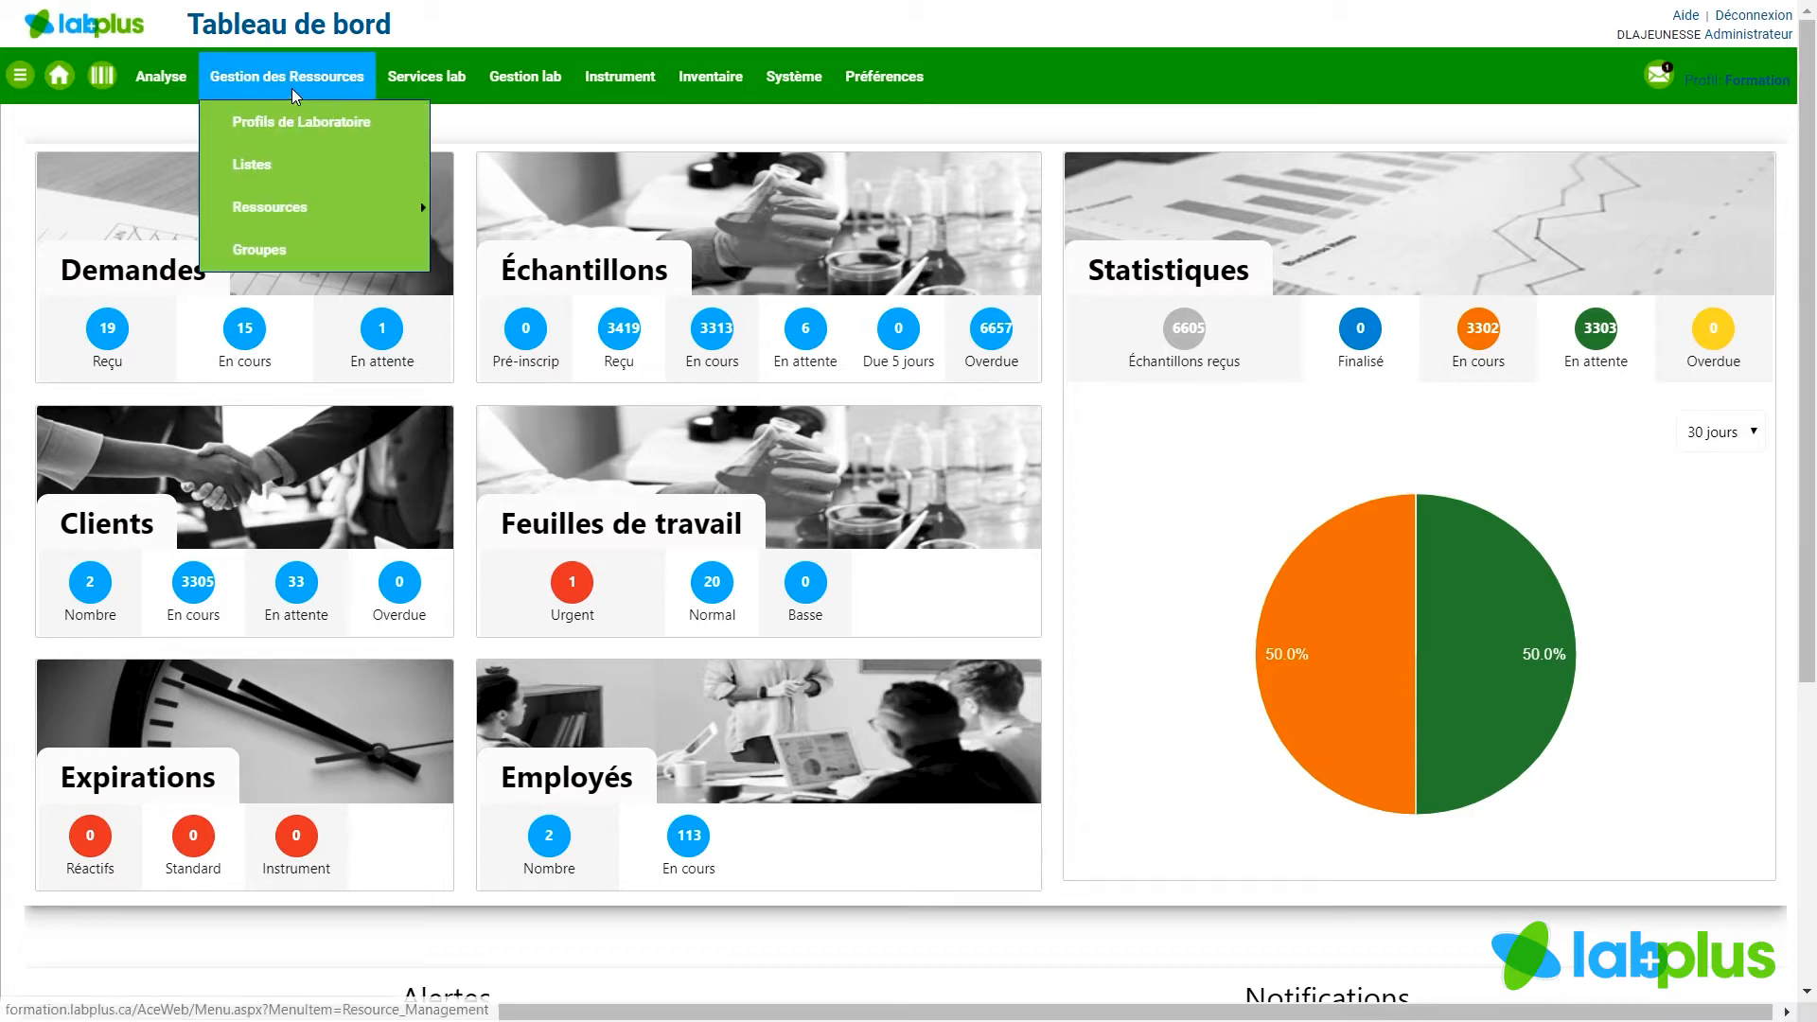
{"action": "mouse_move", "coordinate": [298, 197]}
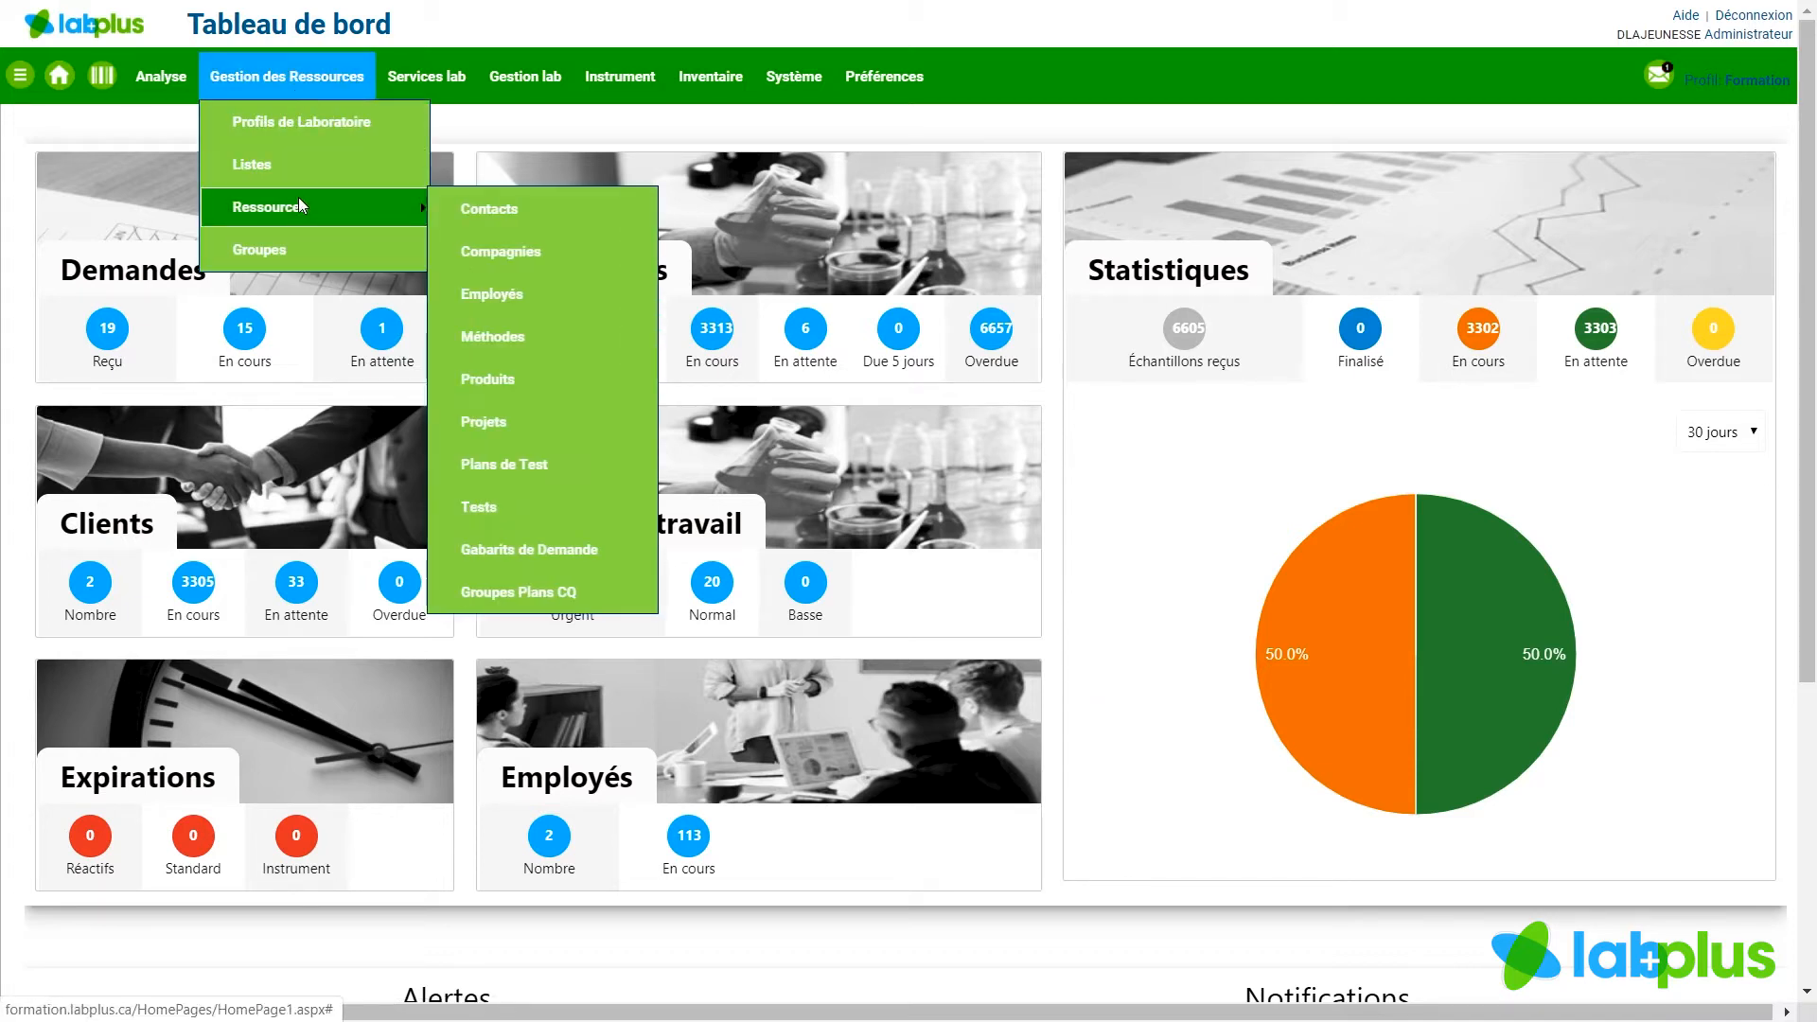
{"action": "left_click", "coordinate": [497, 506]}
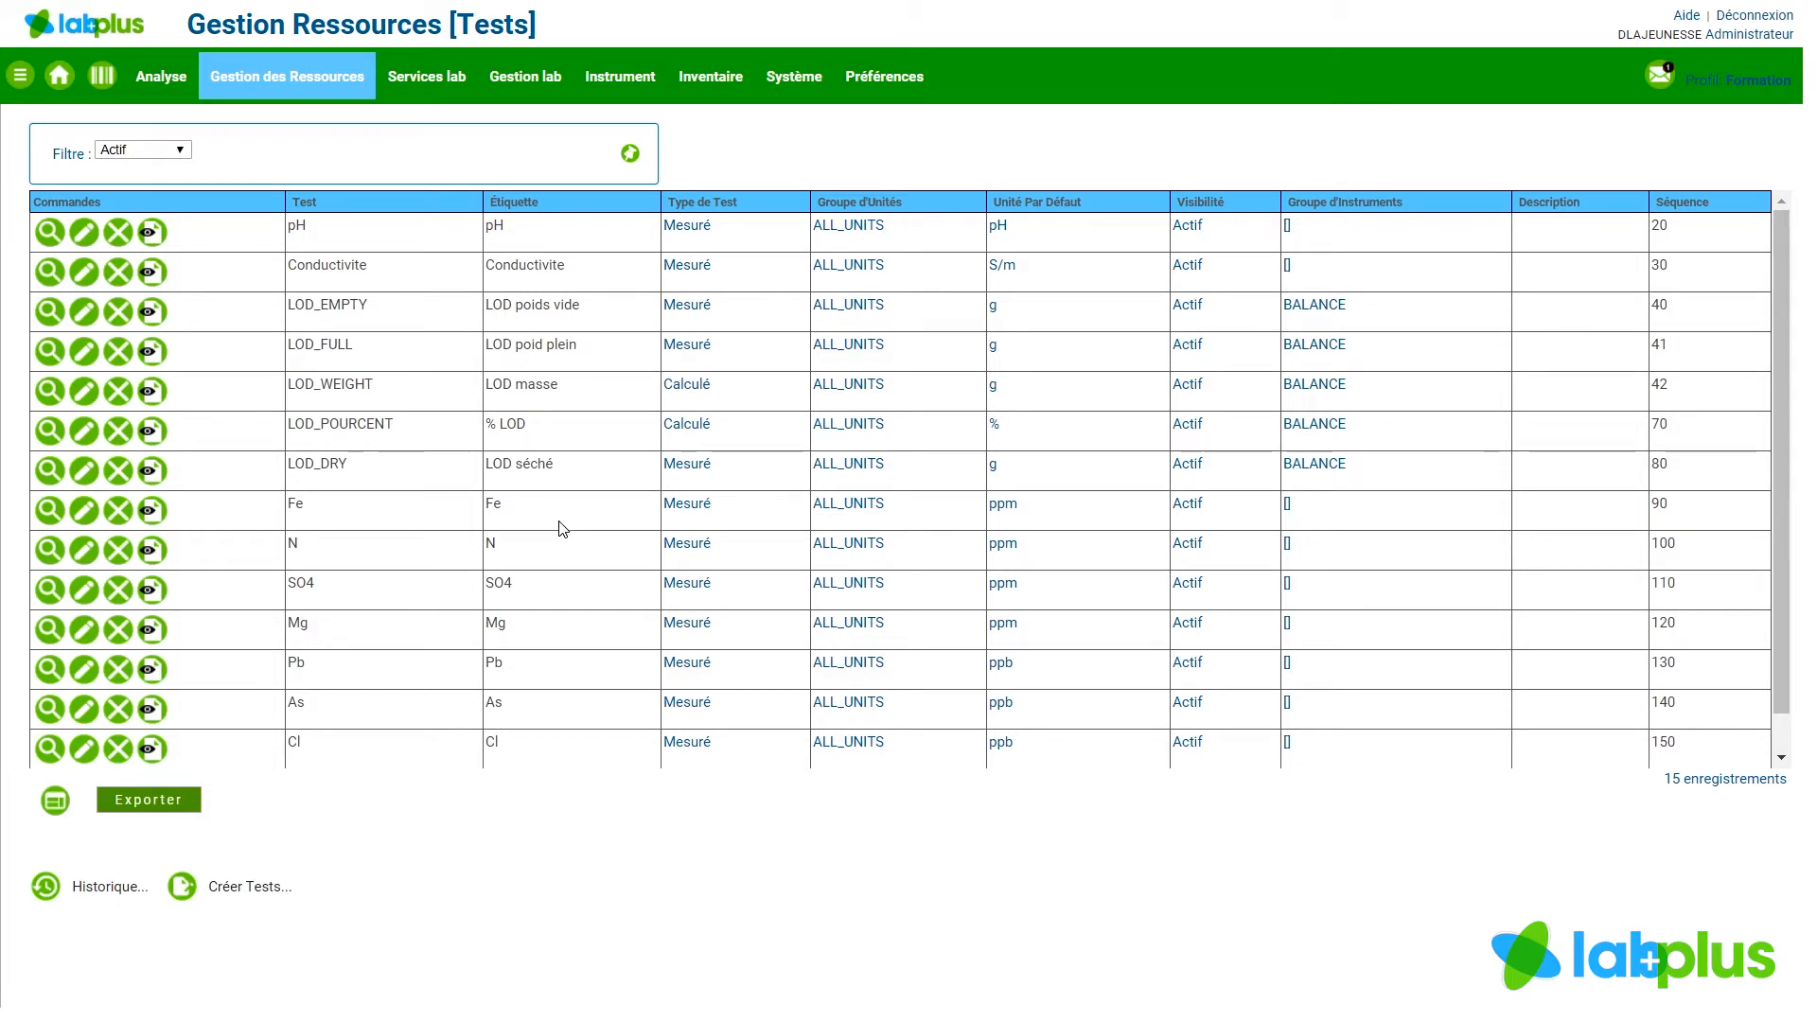
{"action": "left_click", "coordinate": [235, 895]}
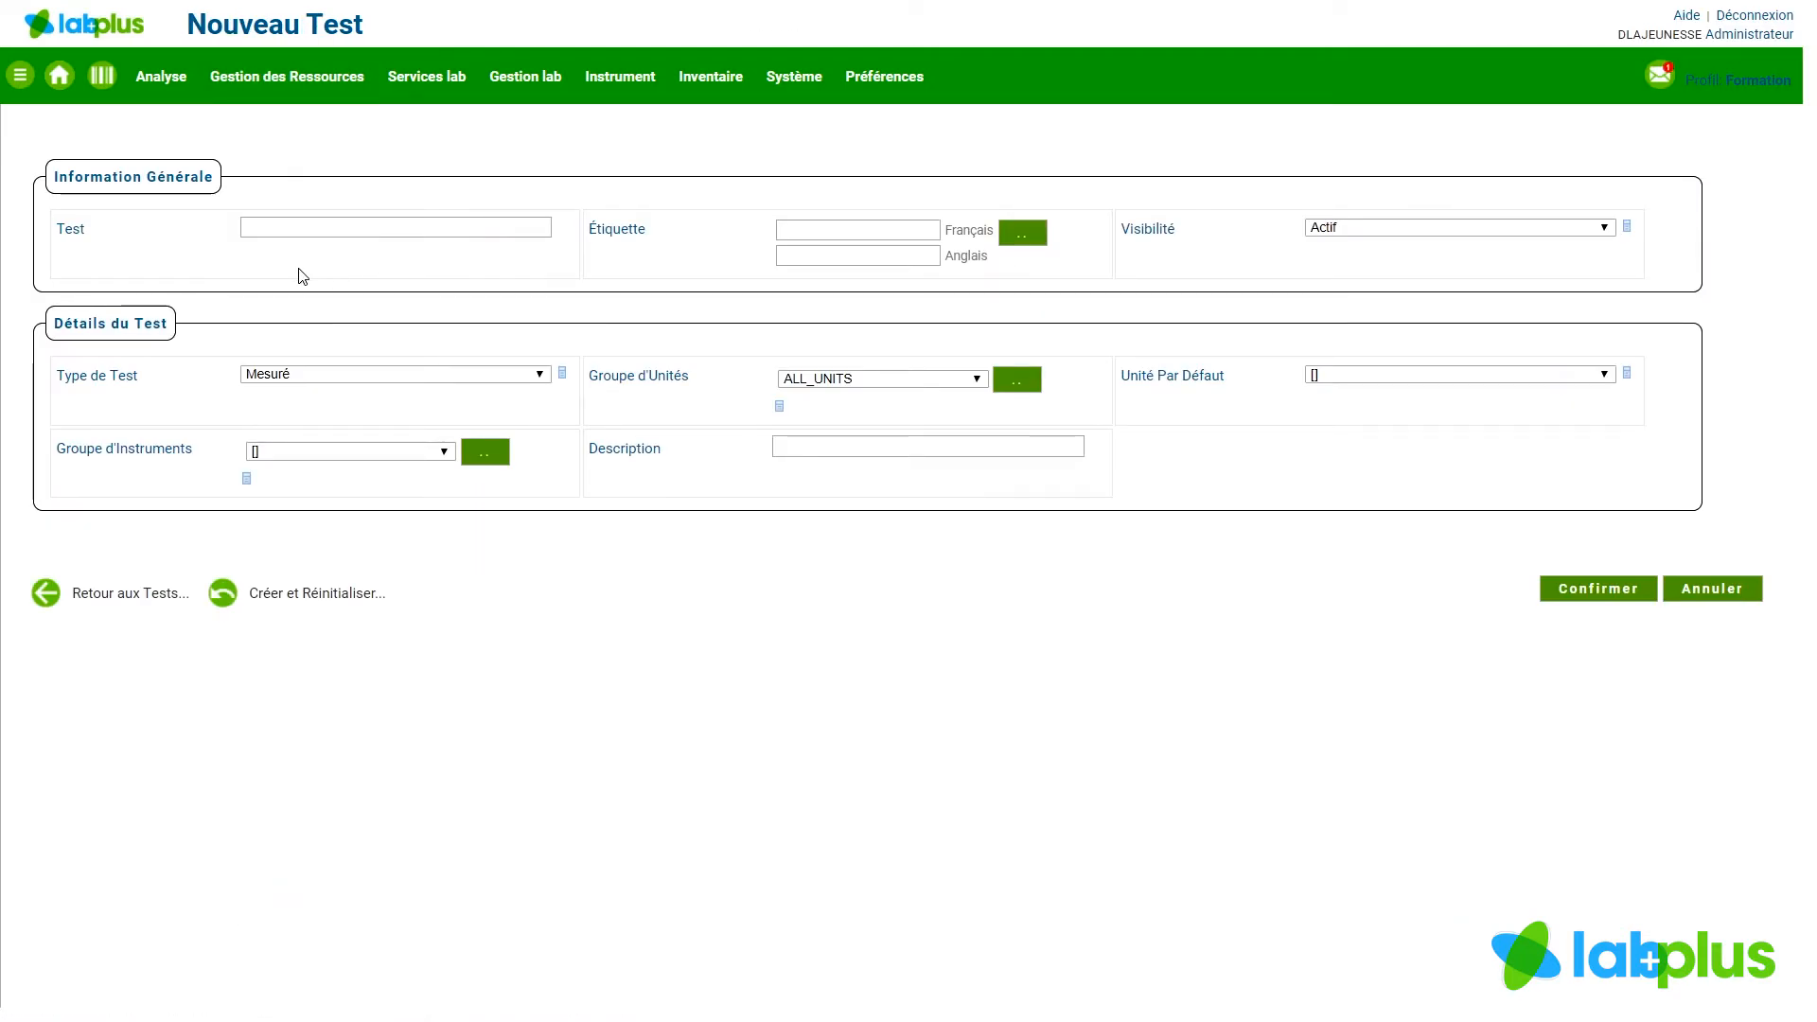
Name the new test Zn and enter Zn as both its French and English label
{"action": "left_click", "coordinate": [261, 228]}
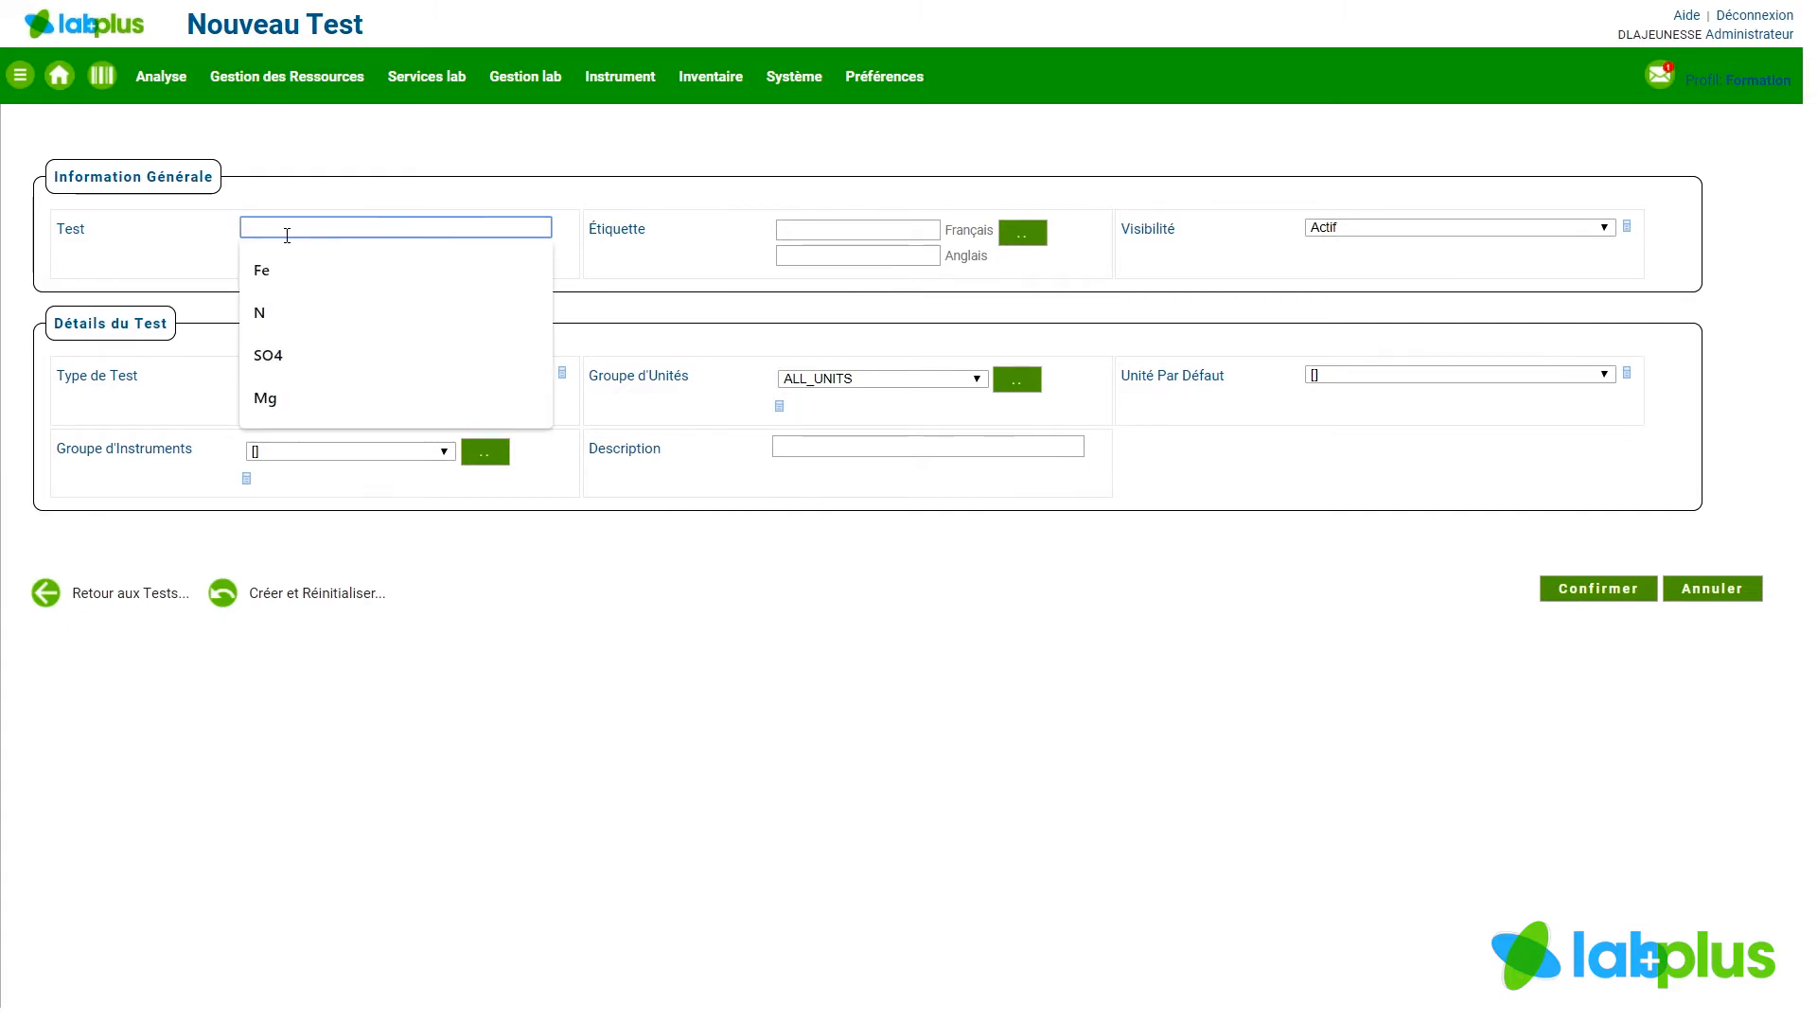
{"action": "type", "text": "Zn"}
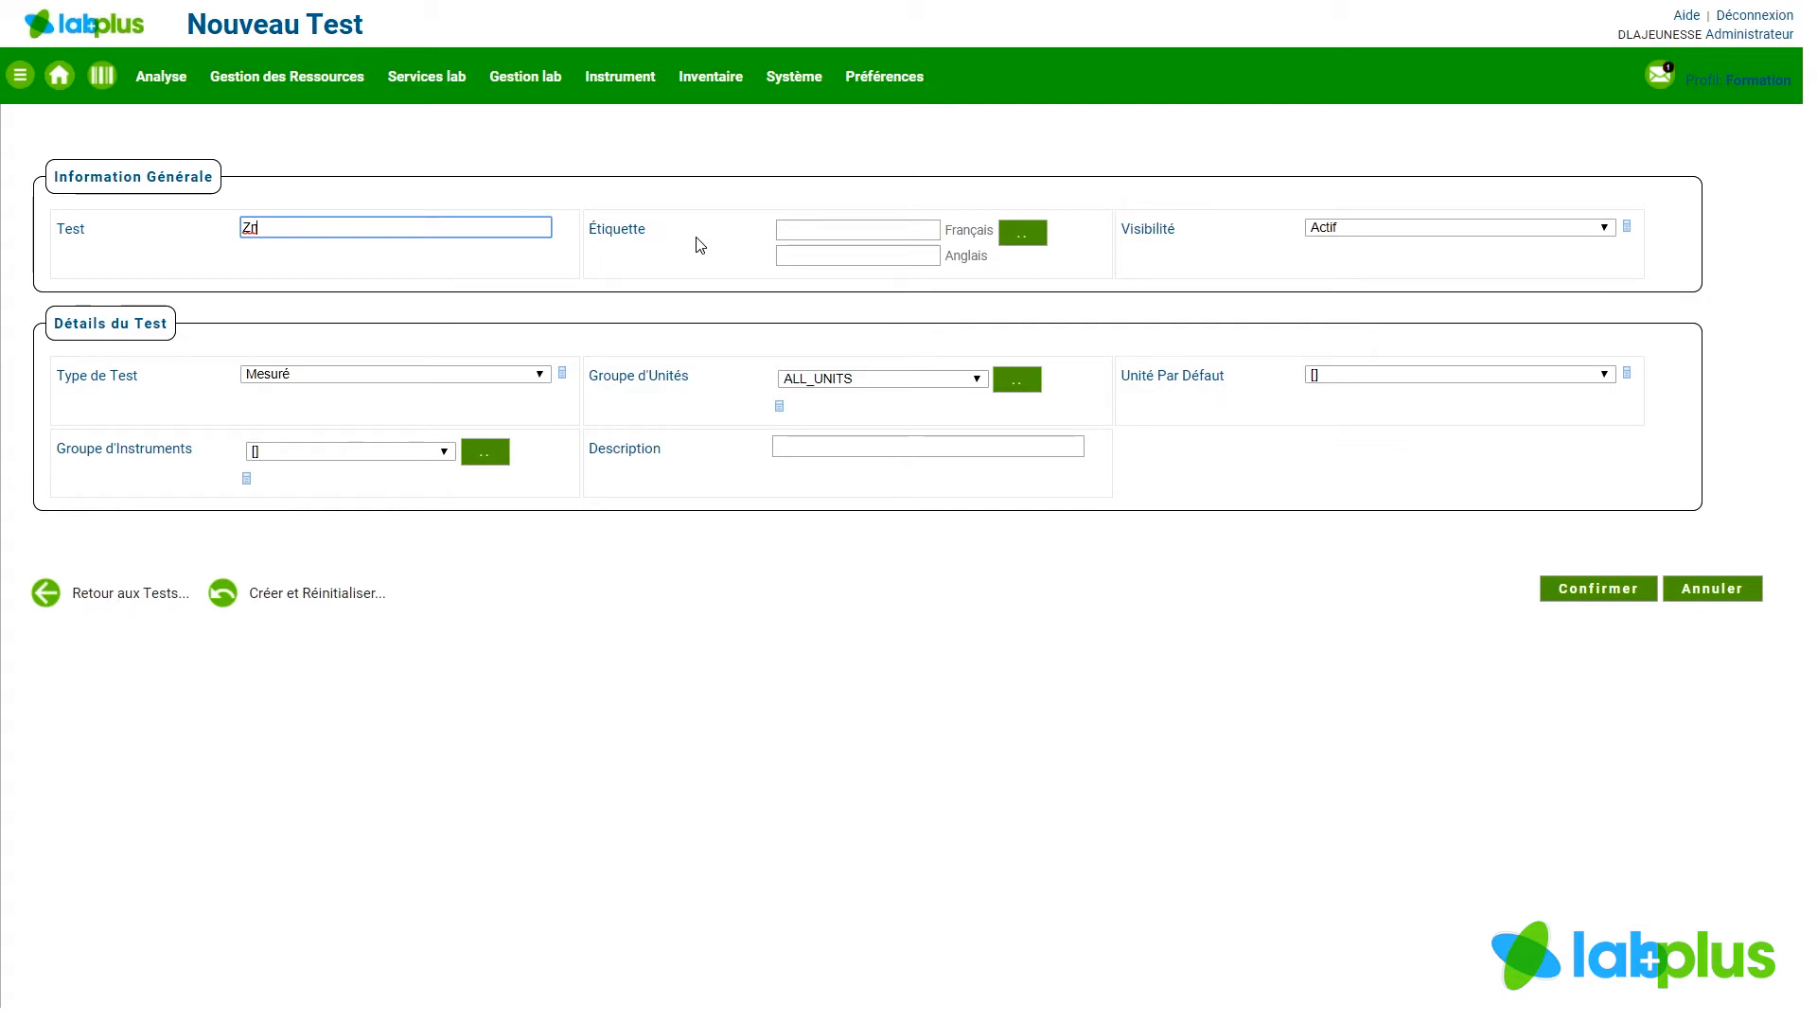
{"action": "left_click", "coordinate": [822, 233]}
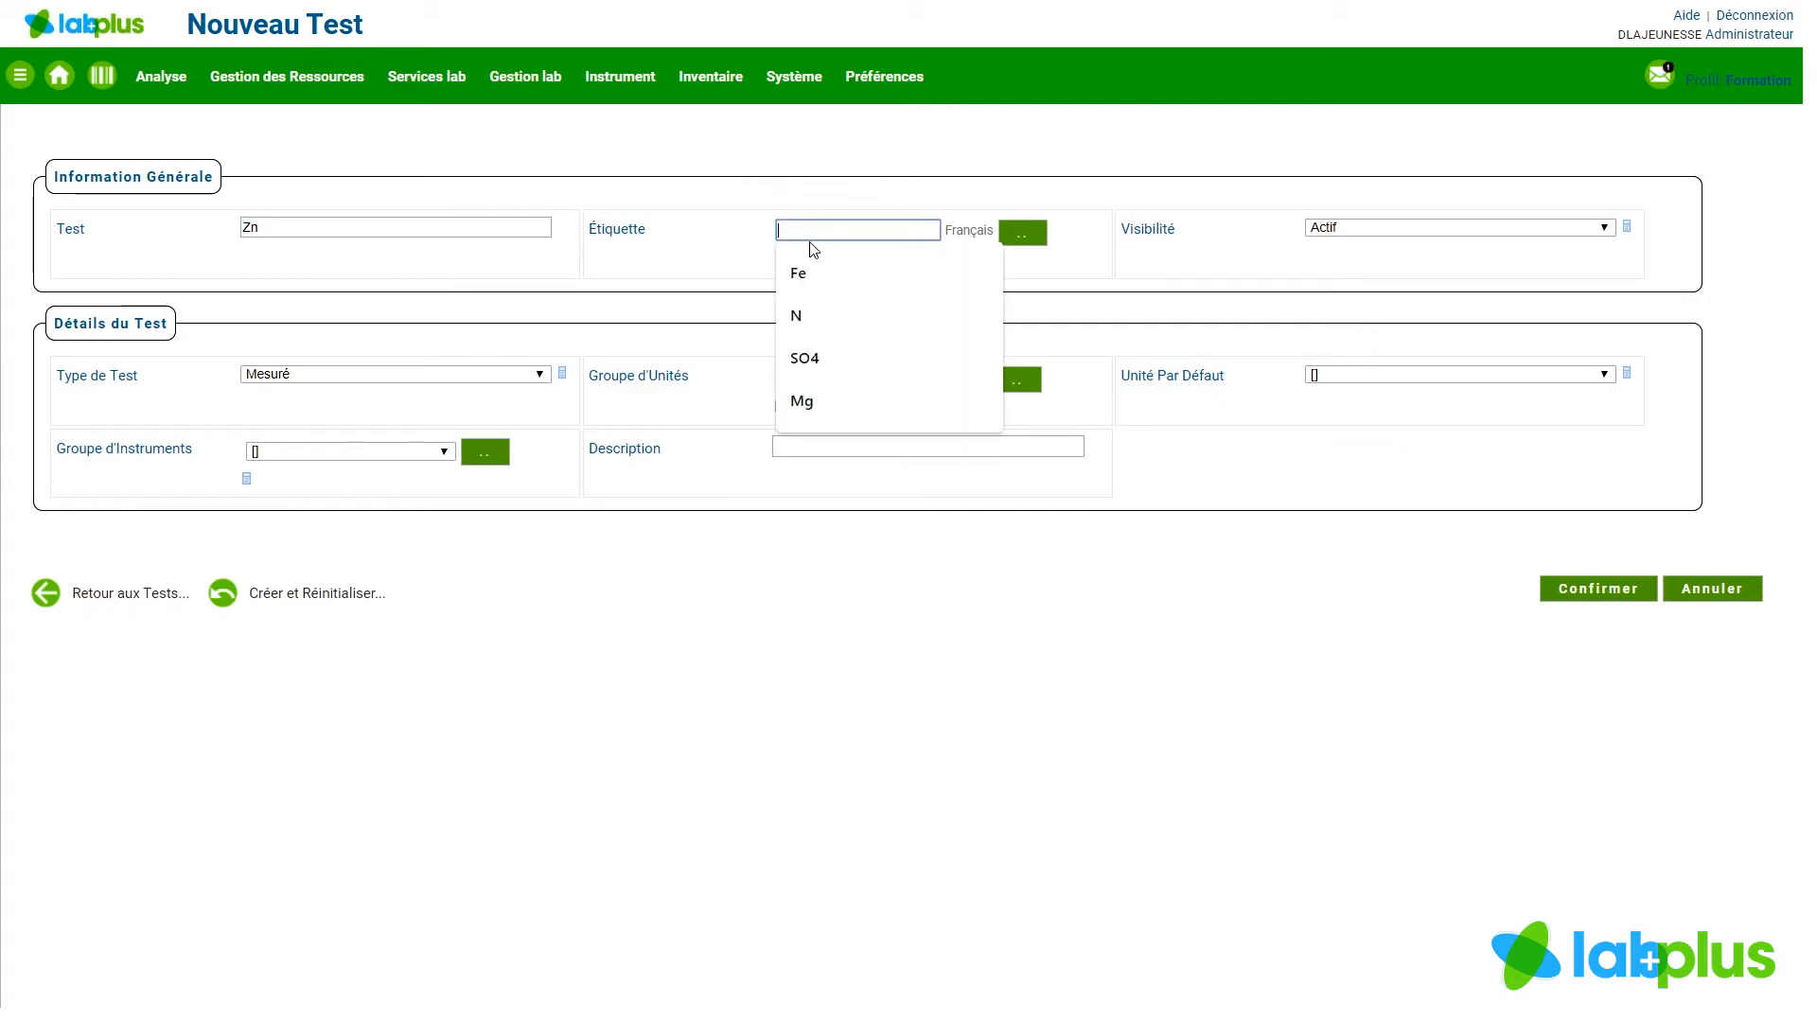
{"action": "type", "text": "Zn"}
{"action": "left_click", "coordinate": [791, 255]}
{"action": "type", "text": "Z"}
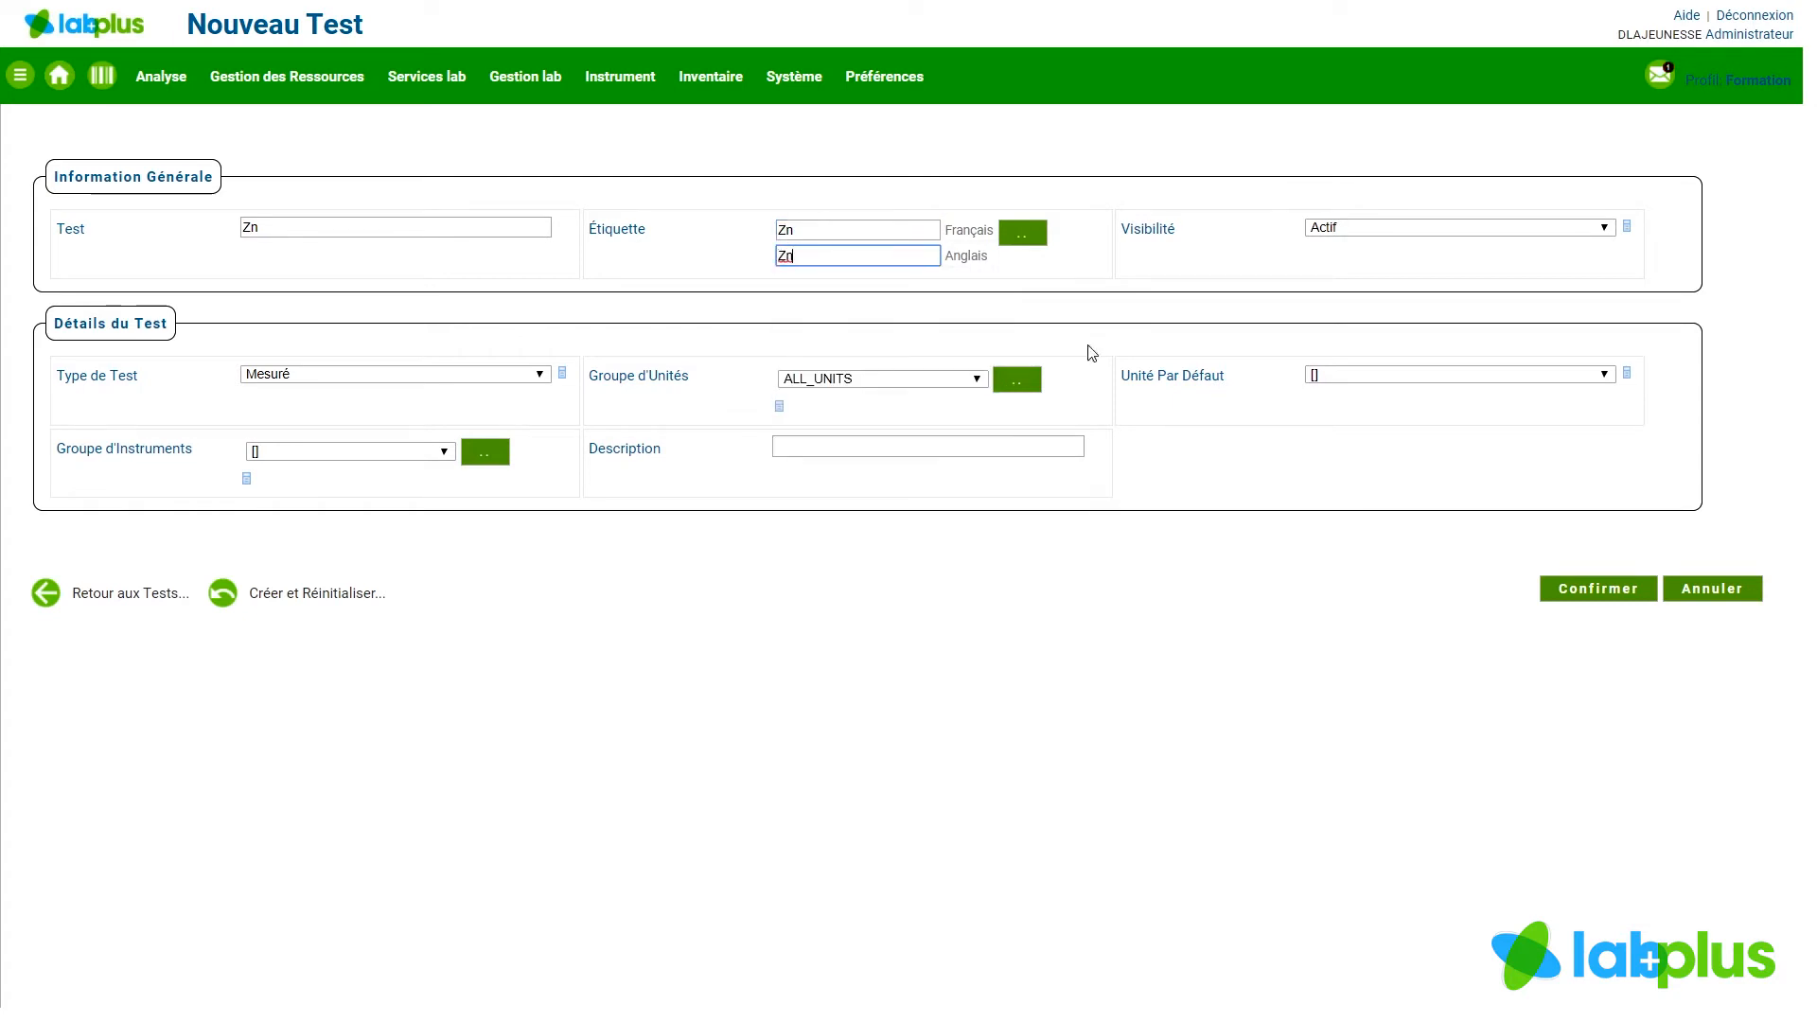
{"action": "left_click", "coordinate": [1170, 254]}
{"action": "left_click", "coordinate": [1605, 231]}
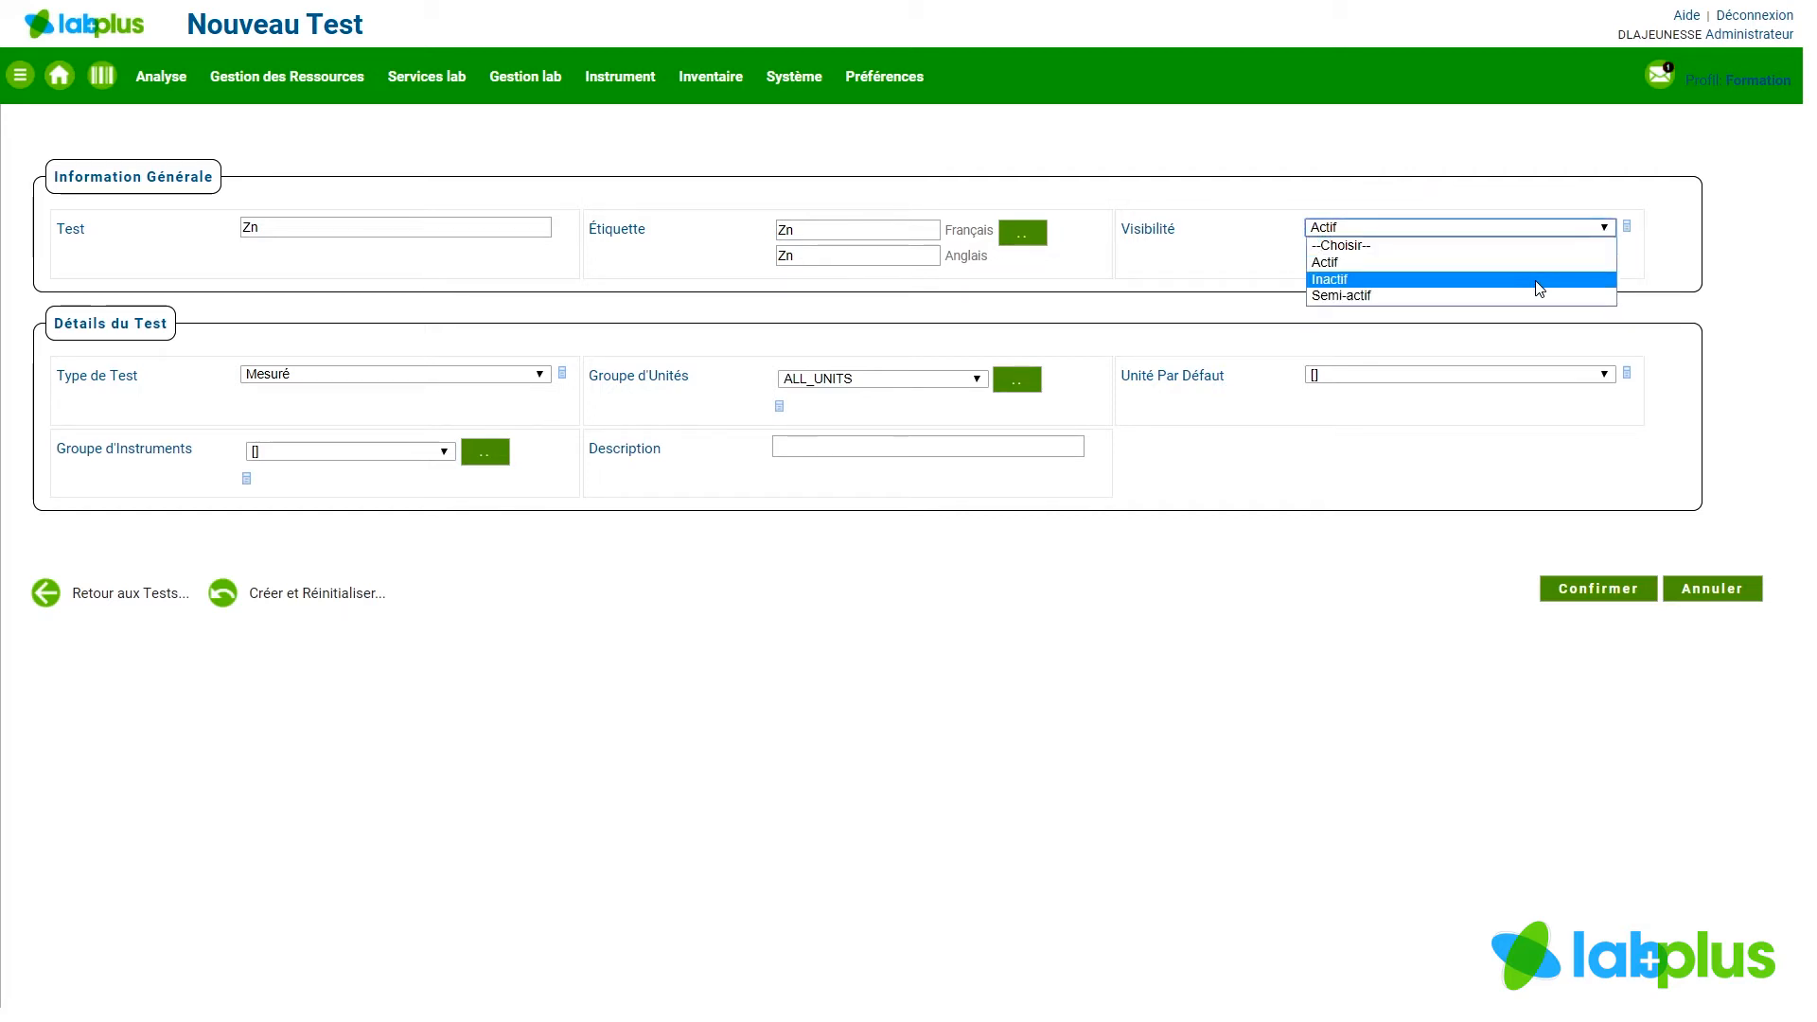
{"action": "left_click", "coordinate": [1186, 289]}
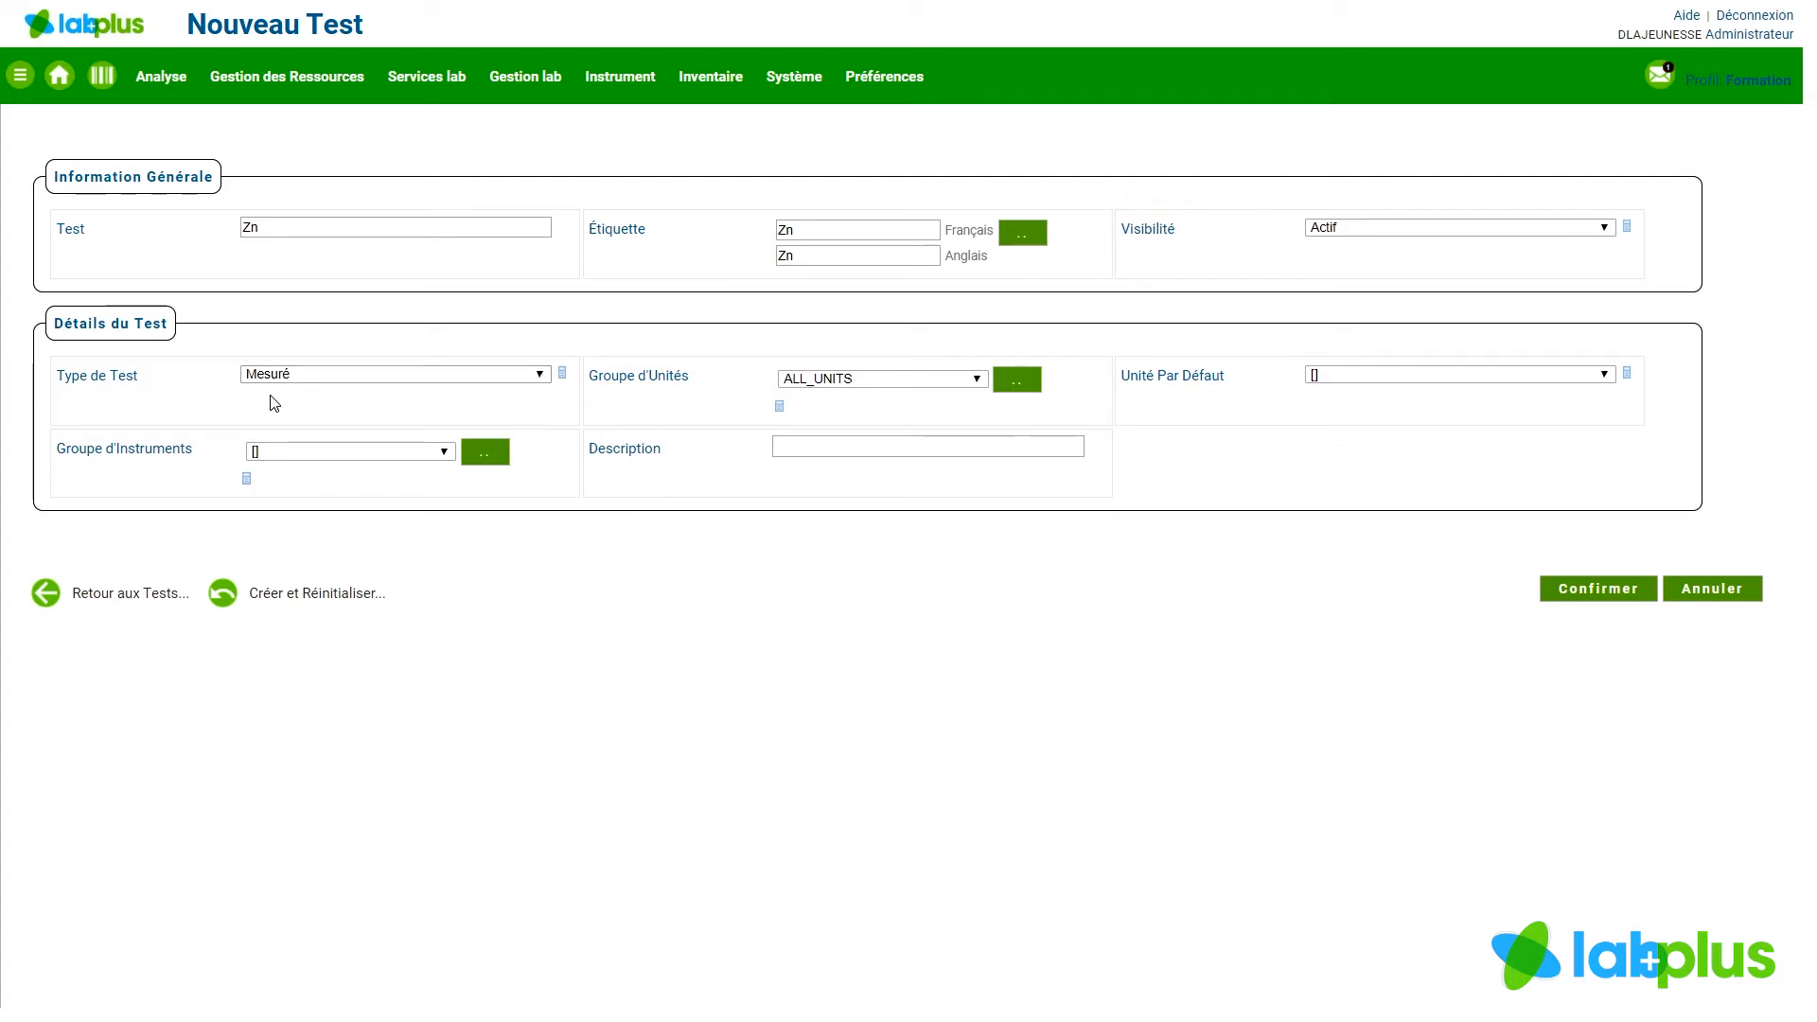
{"action": "left_click", "coordinate": [536, 374]}
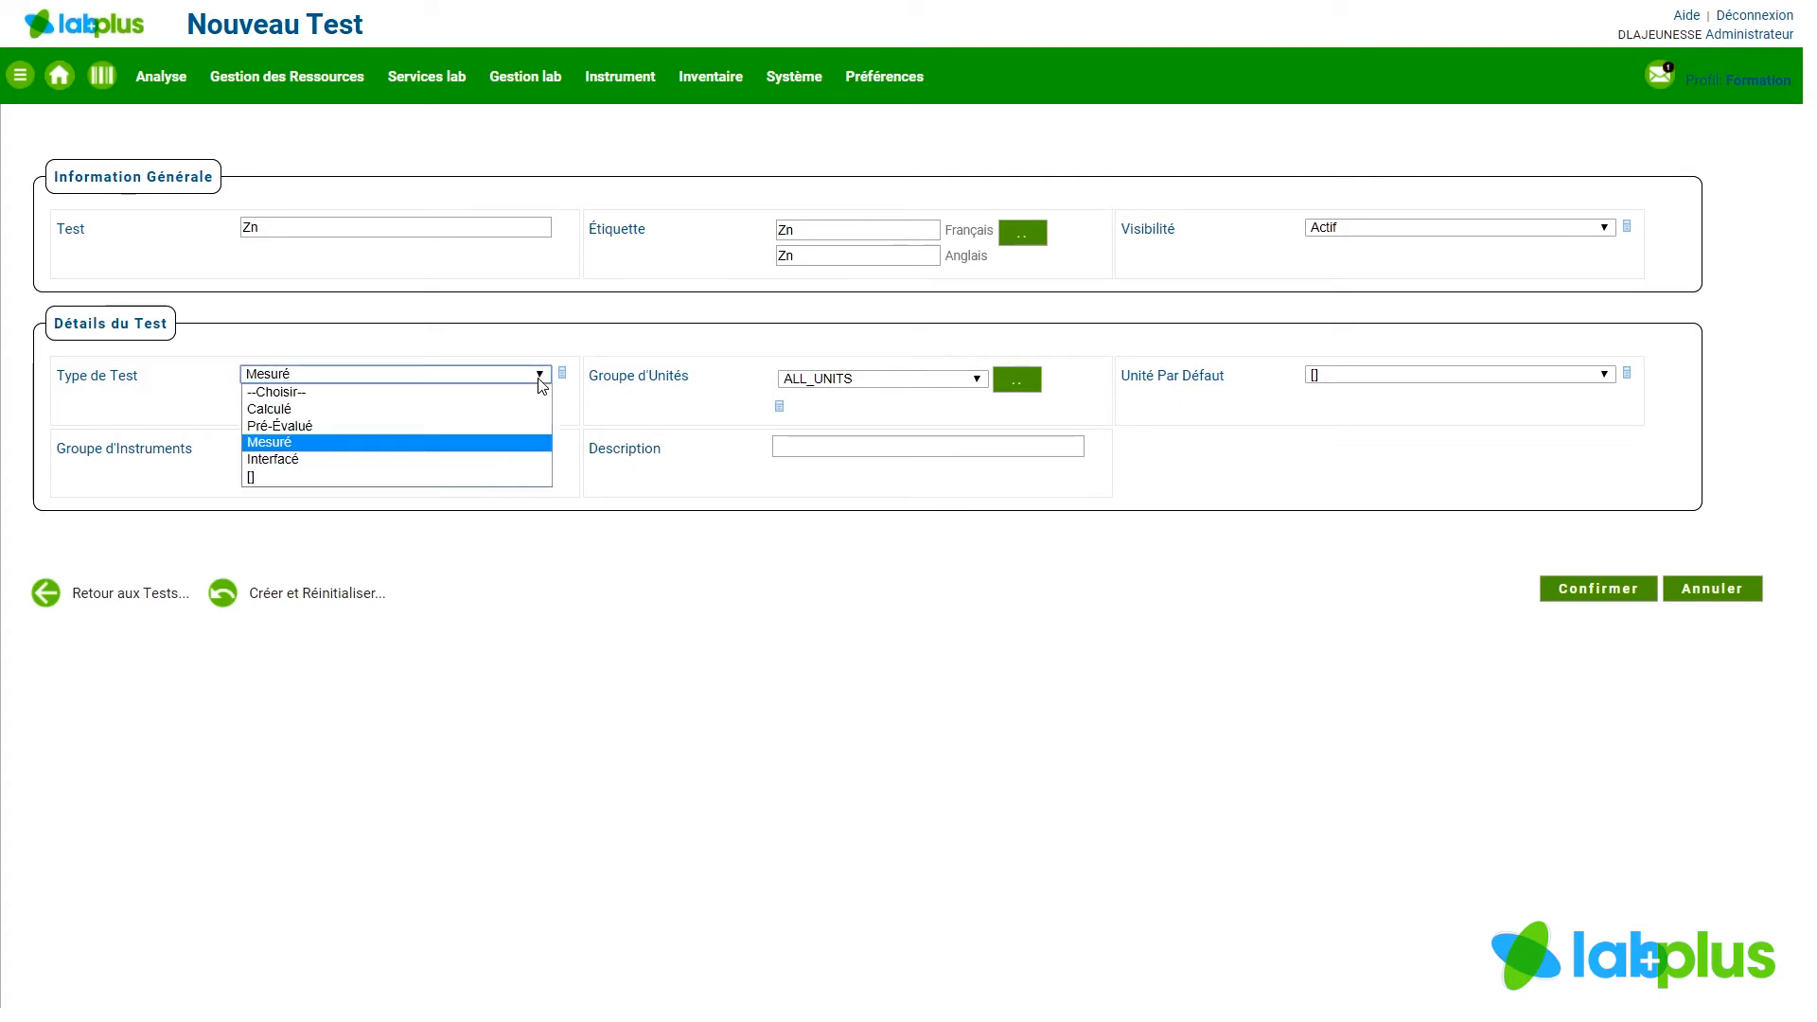
{"action": "left_click", "coordinate": [209, 410]}
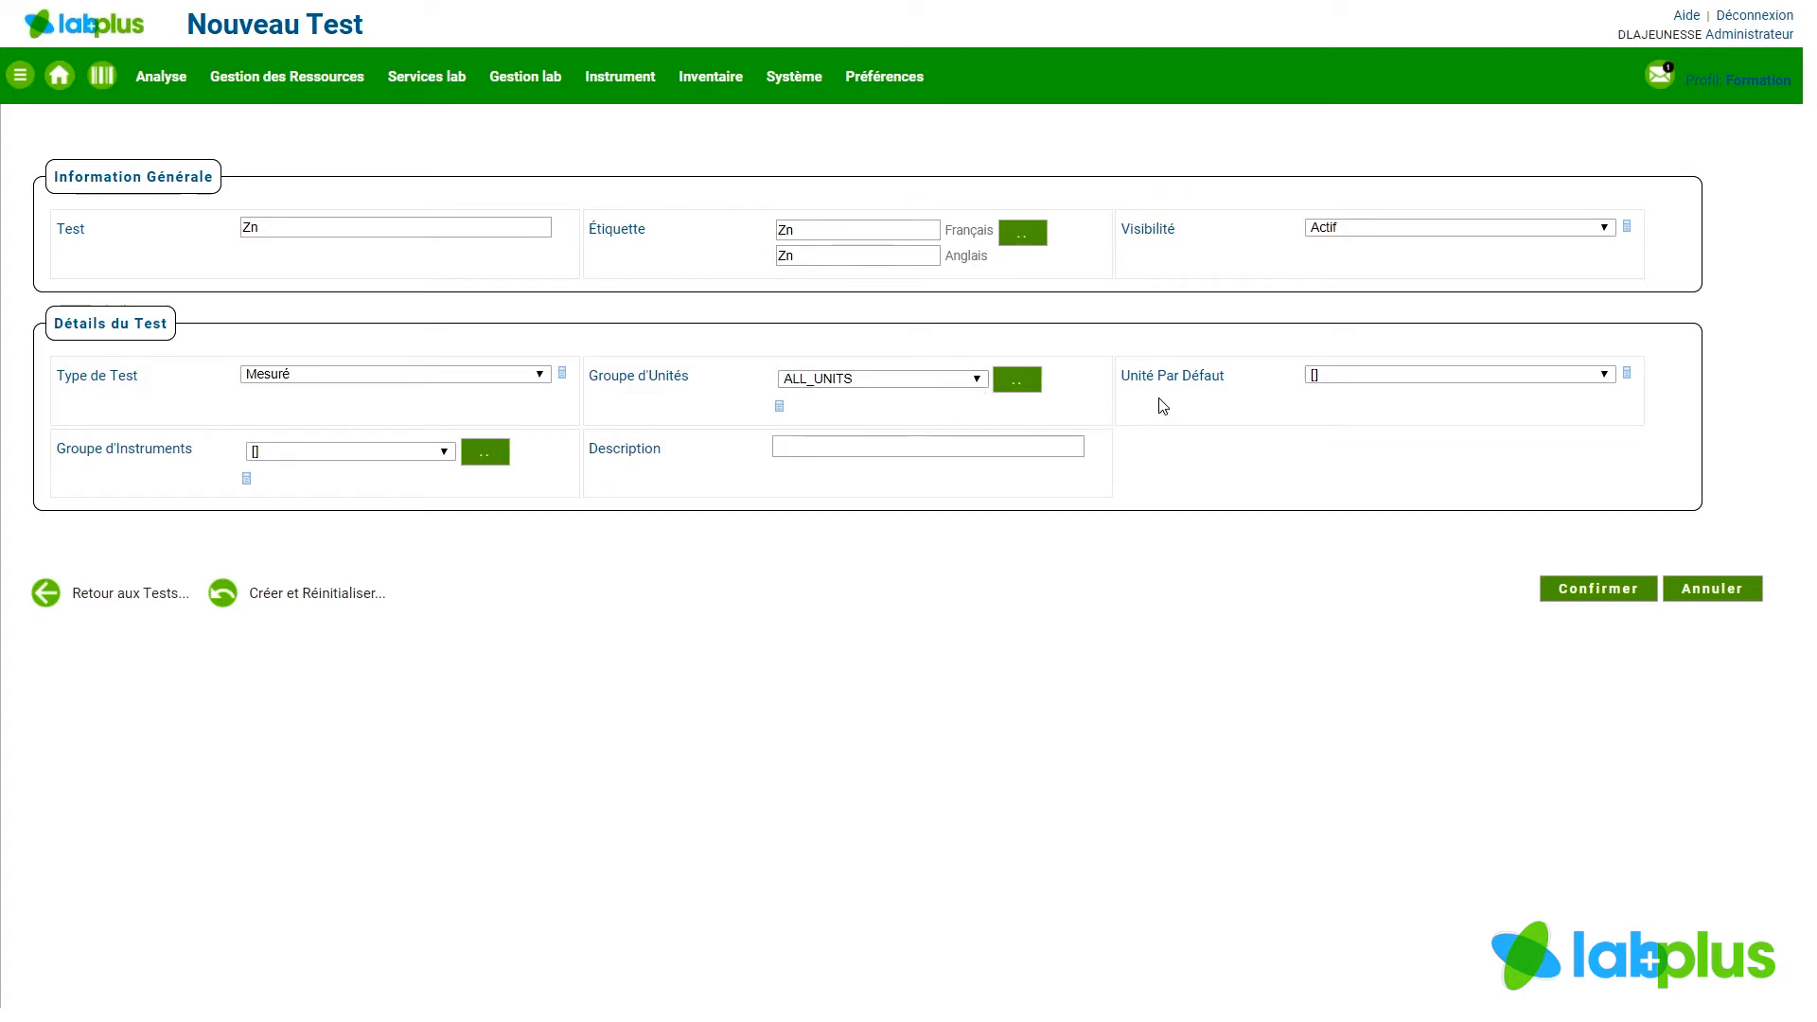
Set the new test's default unit to ppm
{"action": "left_click", "coordinate": [1605, 376]}
{"action": "scroll", "coordinate": [1547, 565], "scroll_direction": "down", "scroll_amount": 1}
{"action": "scroll", "coordinate": [1547, 565], "scroll_direction": "down", "scroll_amount": 6}
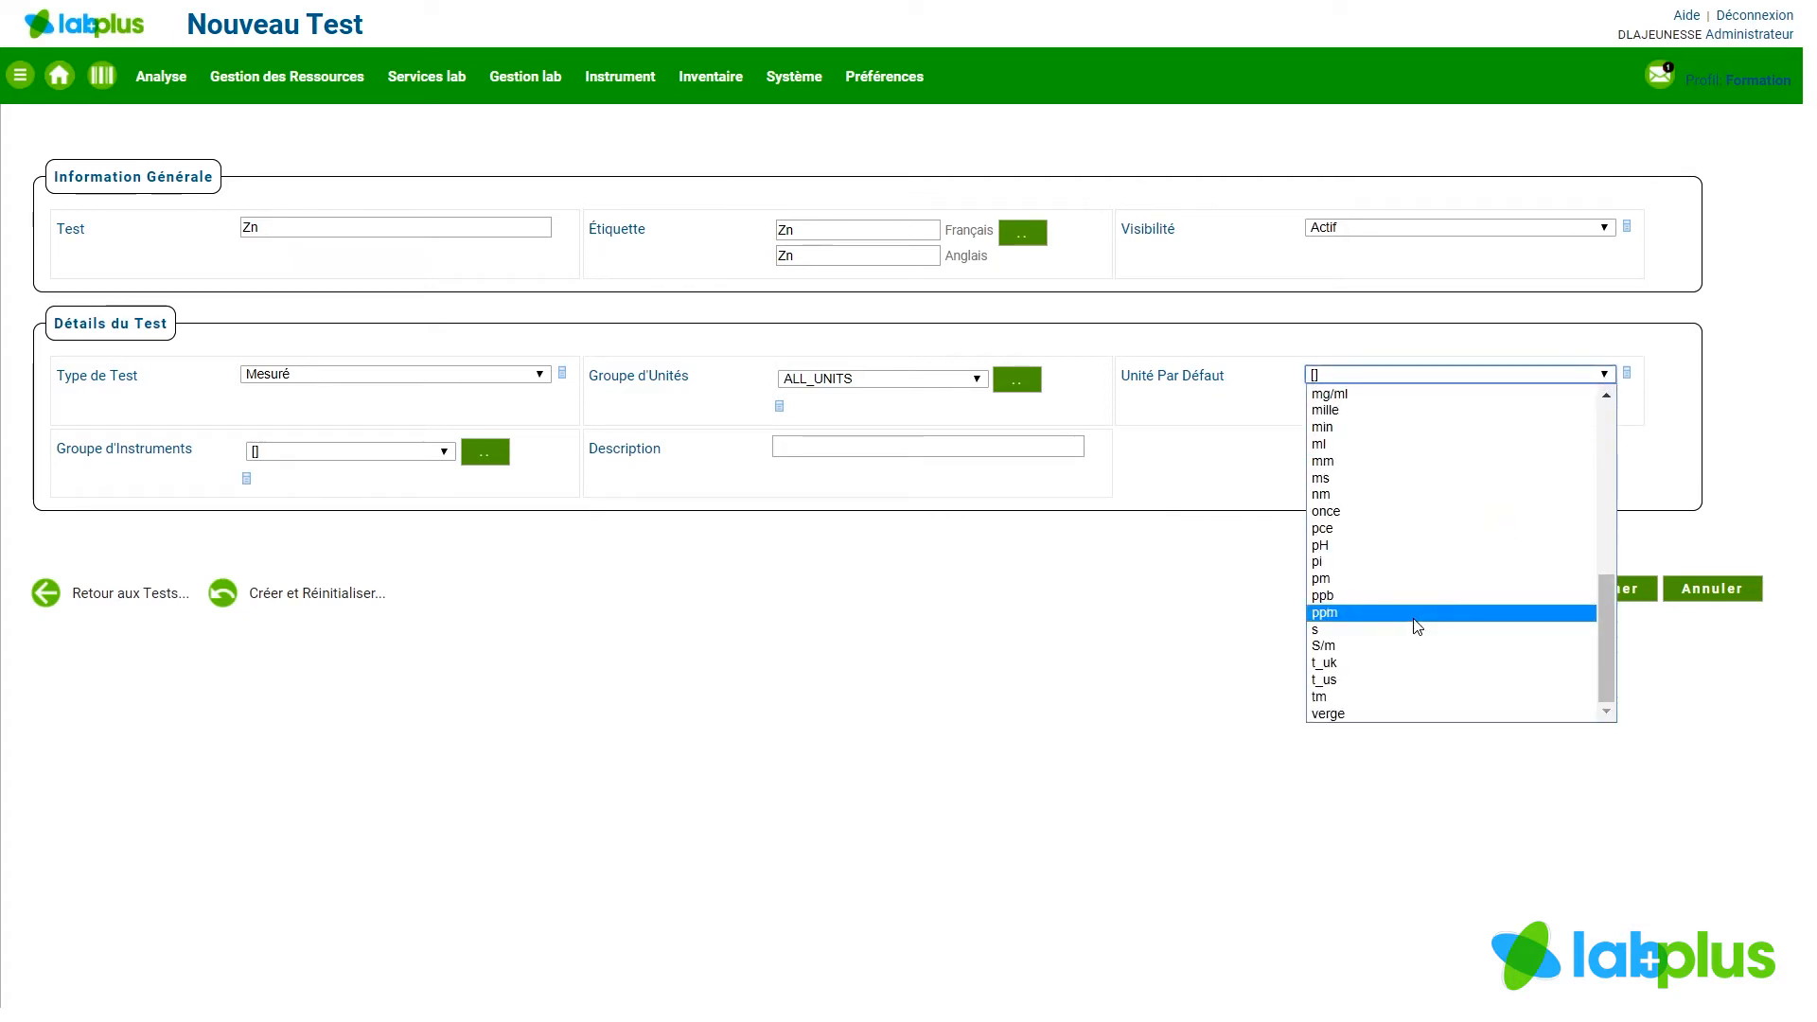
{"action": "left_click", "coordinate": [1413, 616]}
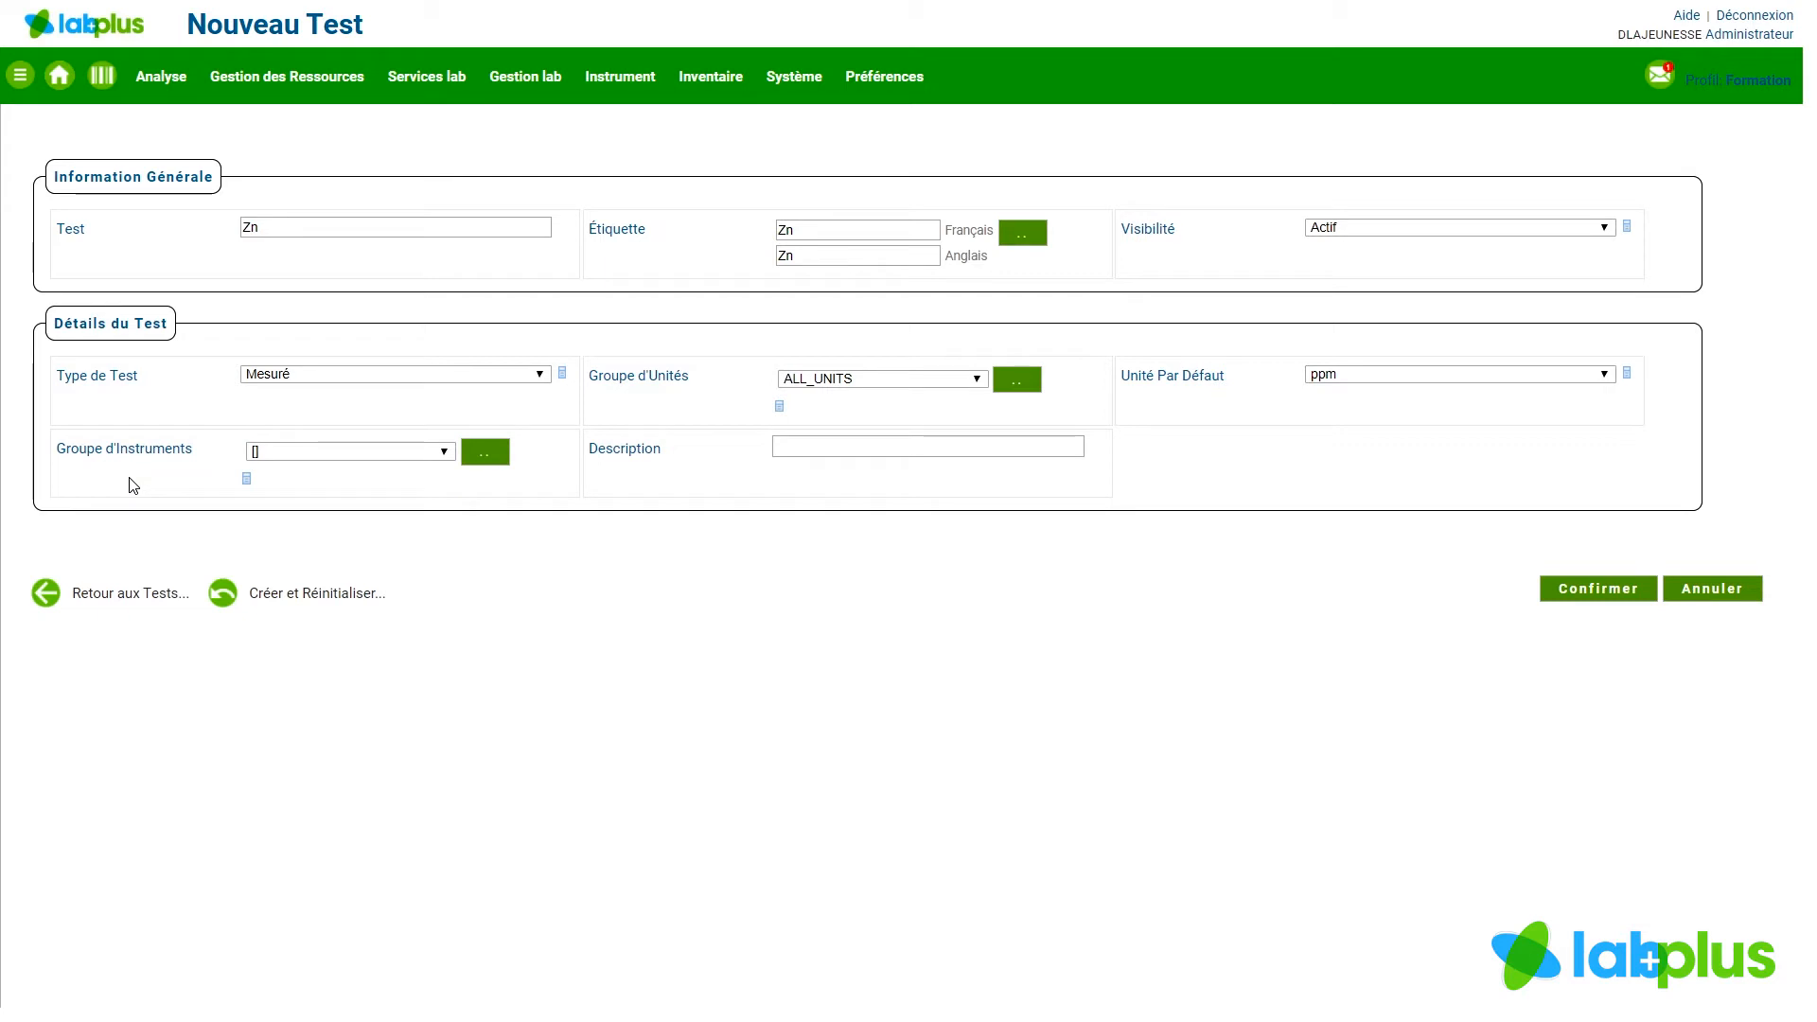
Assign the ICP instrument group to the Zn test and save it to the test list
{"action": "left_click", "coordinate": [444, 453]}
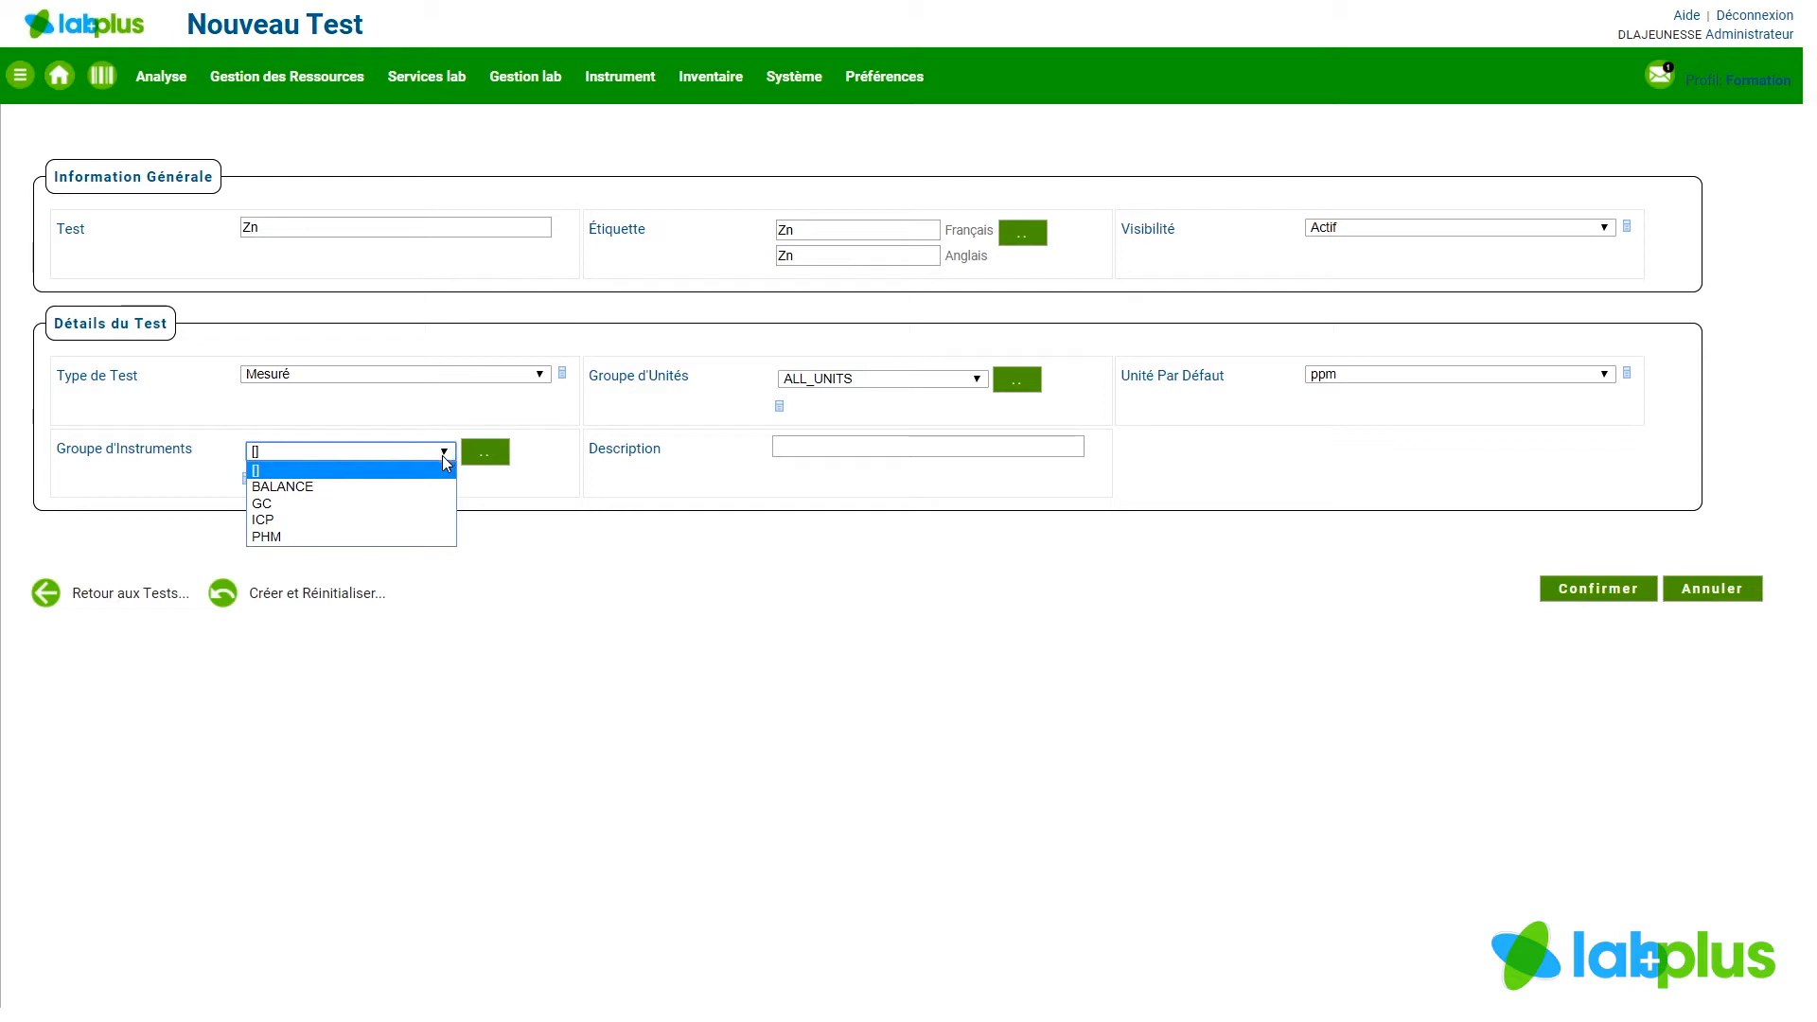
{"action": "left_click", "coordinate": [414, 529]}
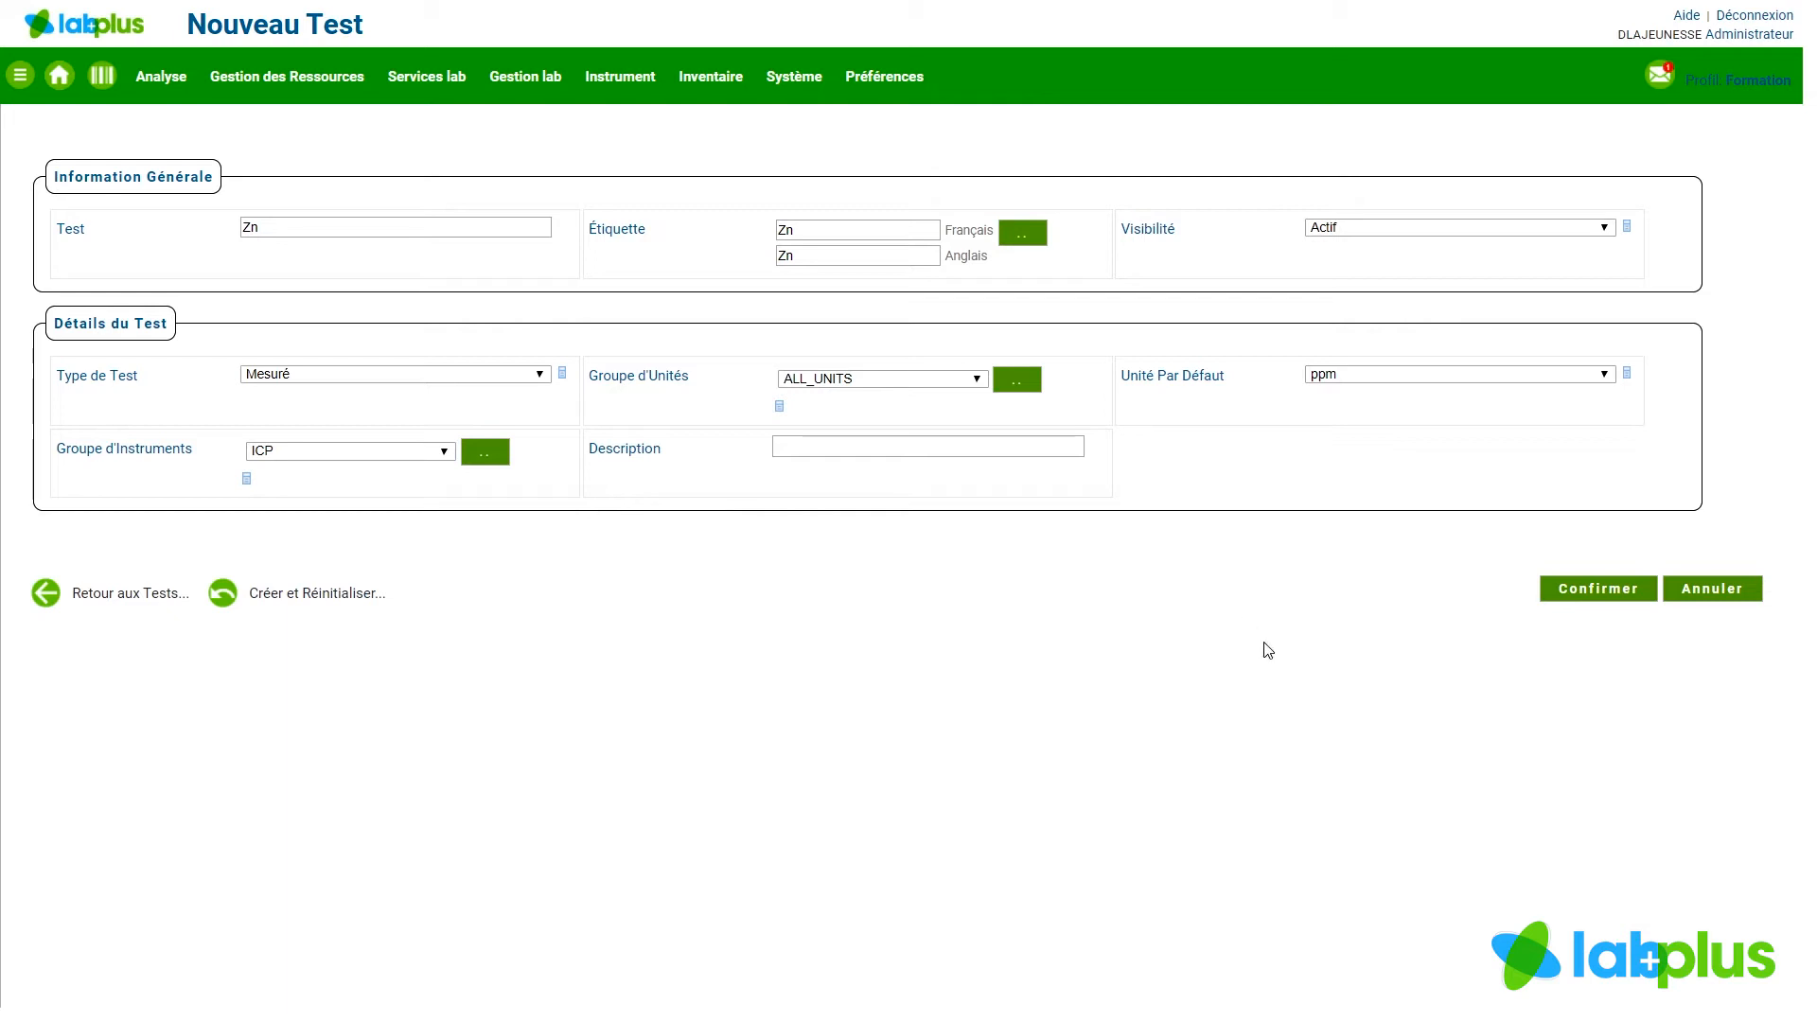
{"action": "left_click", "coordinate": [1594, 596]}
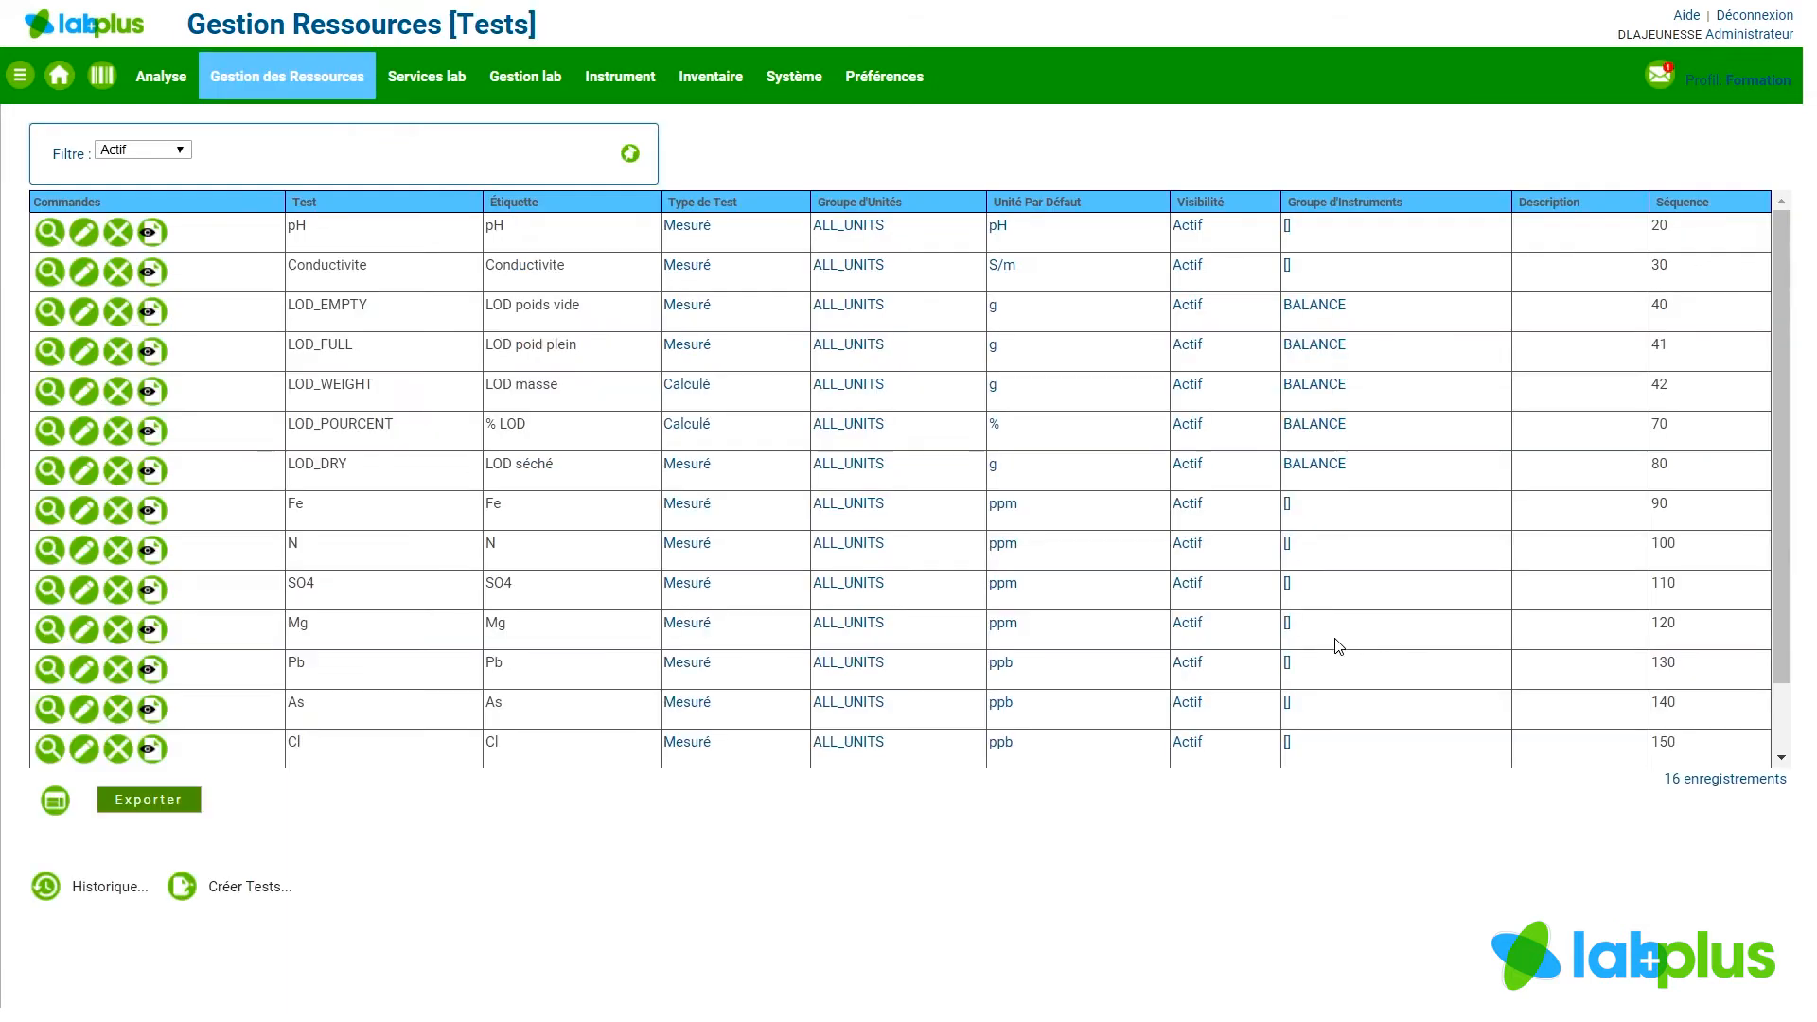
{"action": "scroll", "coordinate": [593, 564], "scroll_direction": "down", "scroll_amount": 2}
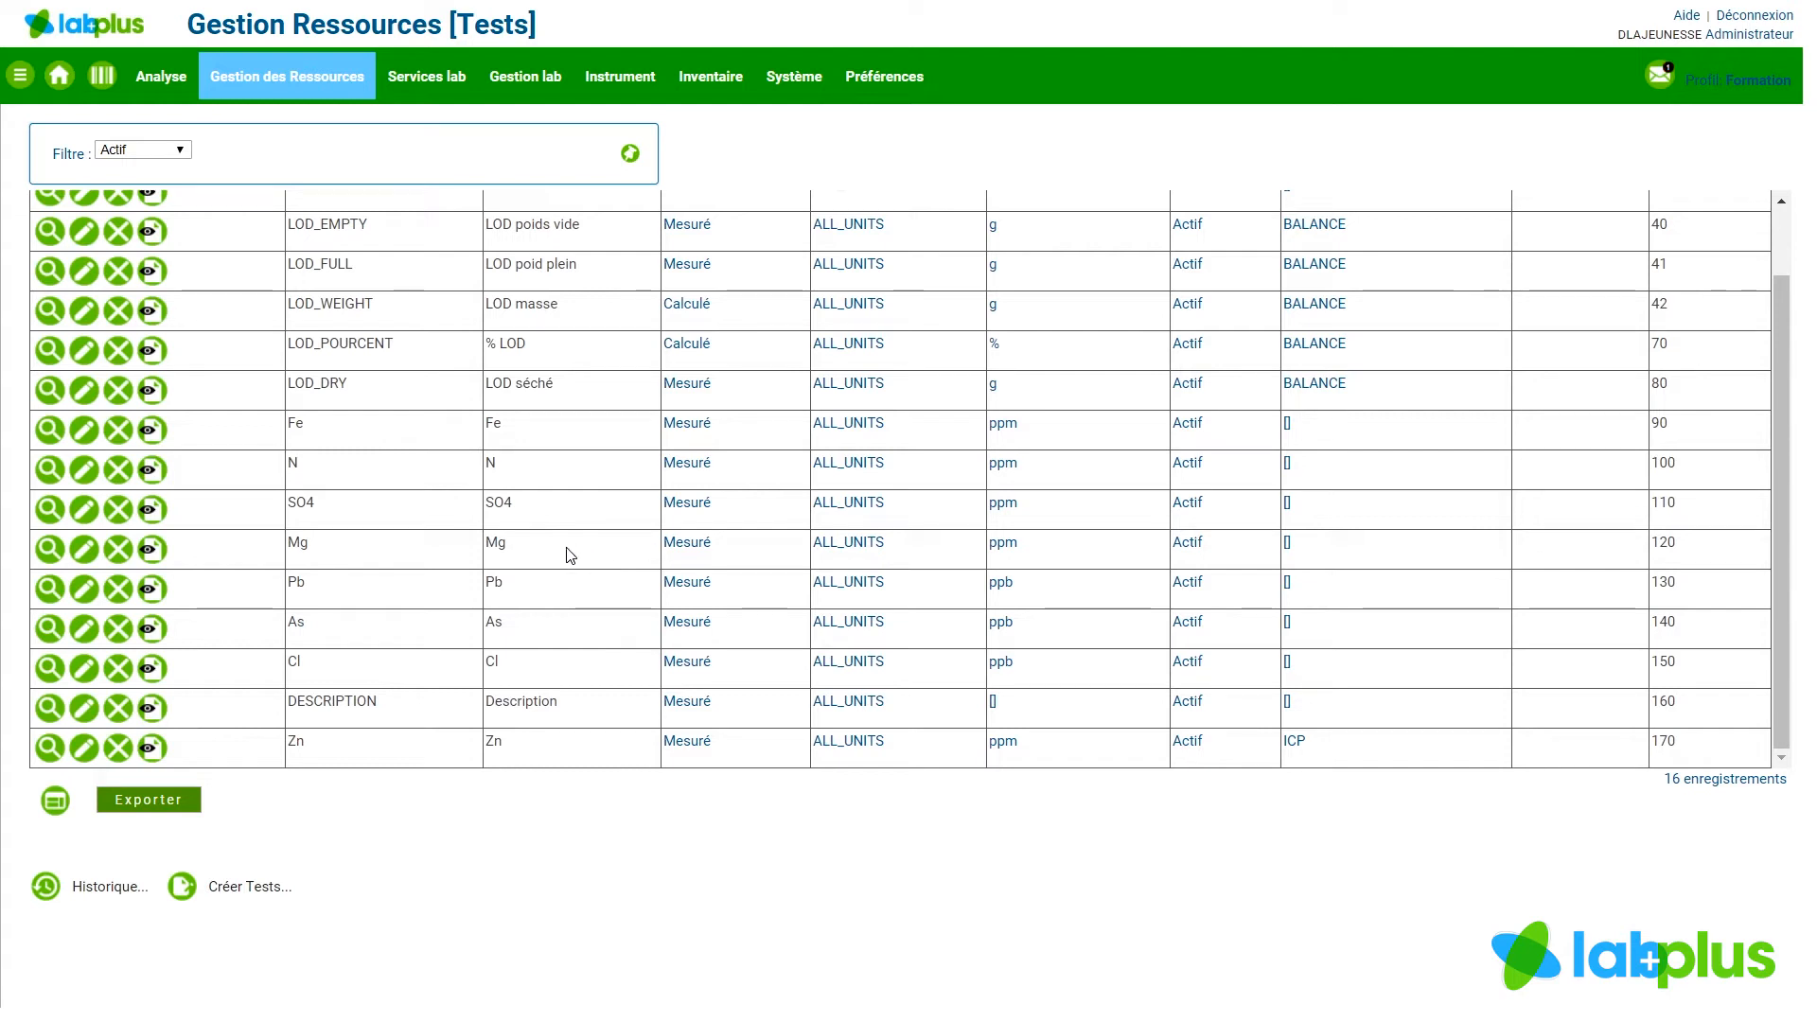
Open the Méthodes resource list and start creating a new method
{"action": "mouse_move", "coordinate": [299, 82]}
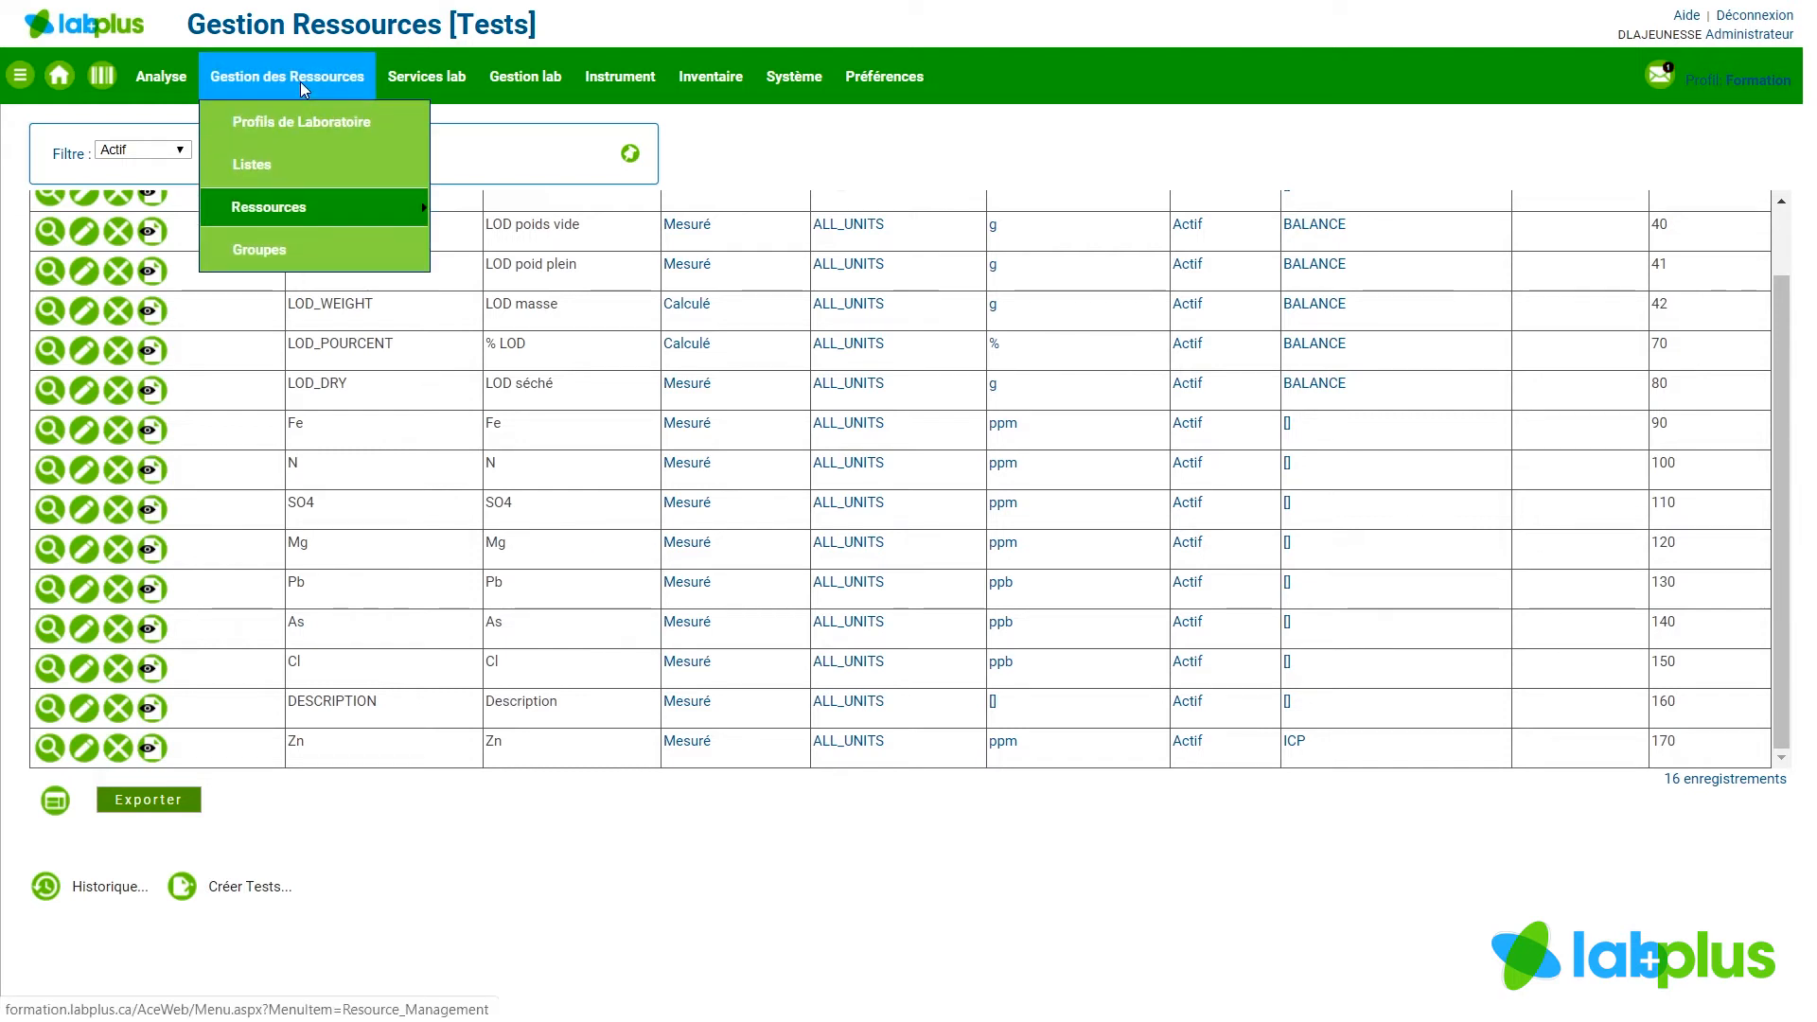
{"action": "mouse_move", "coordinate": [301, 214]}
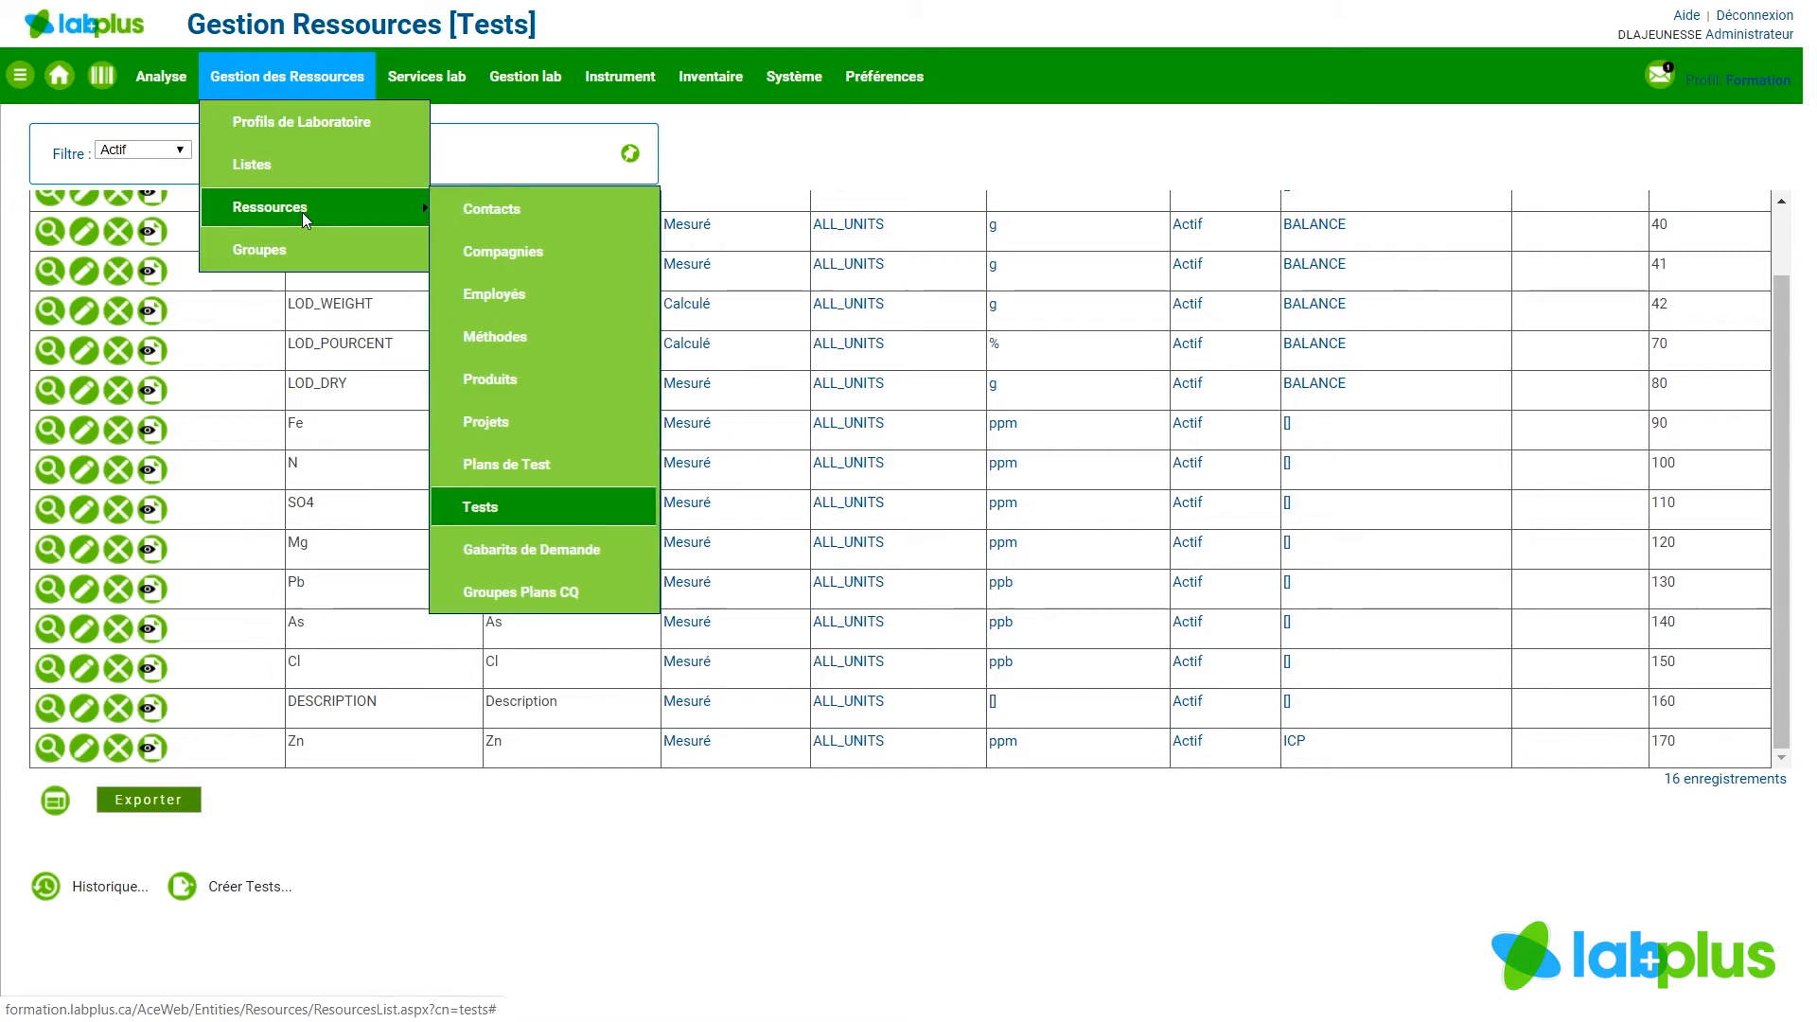
{"action": "left_click", "coordinate": [516, 334]}
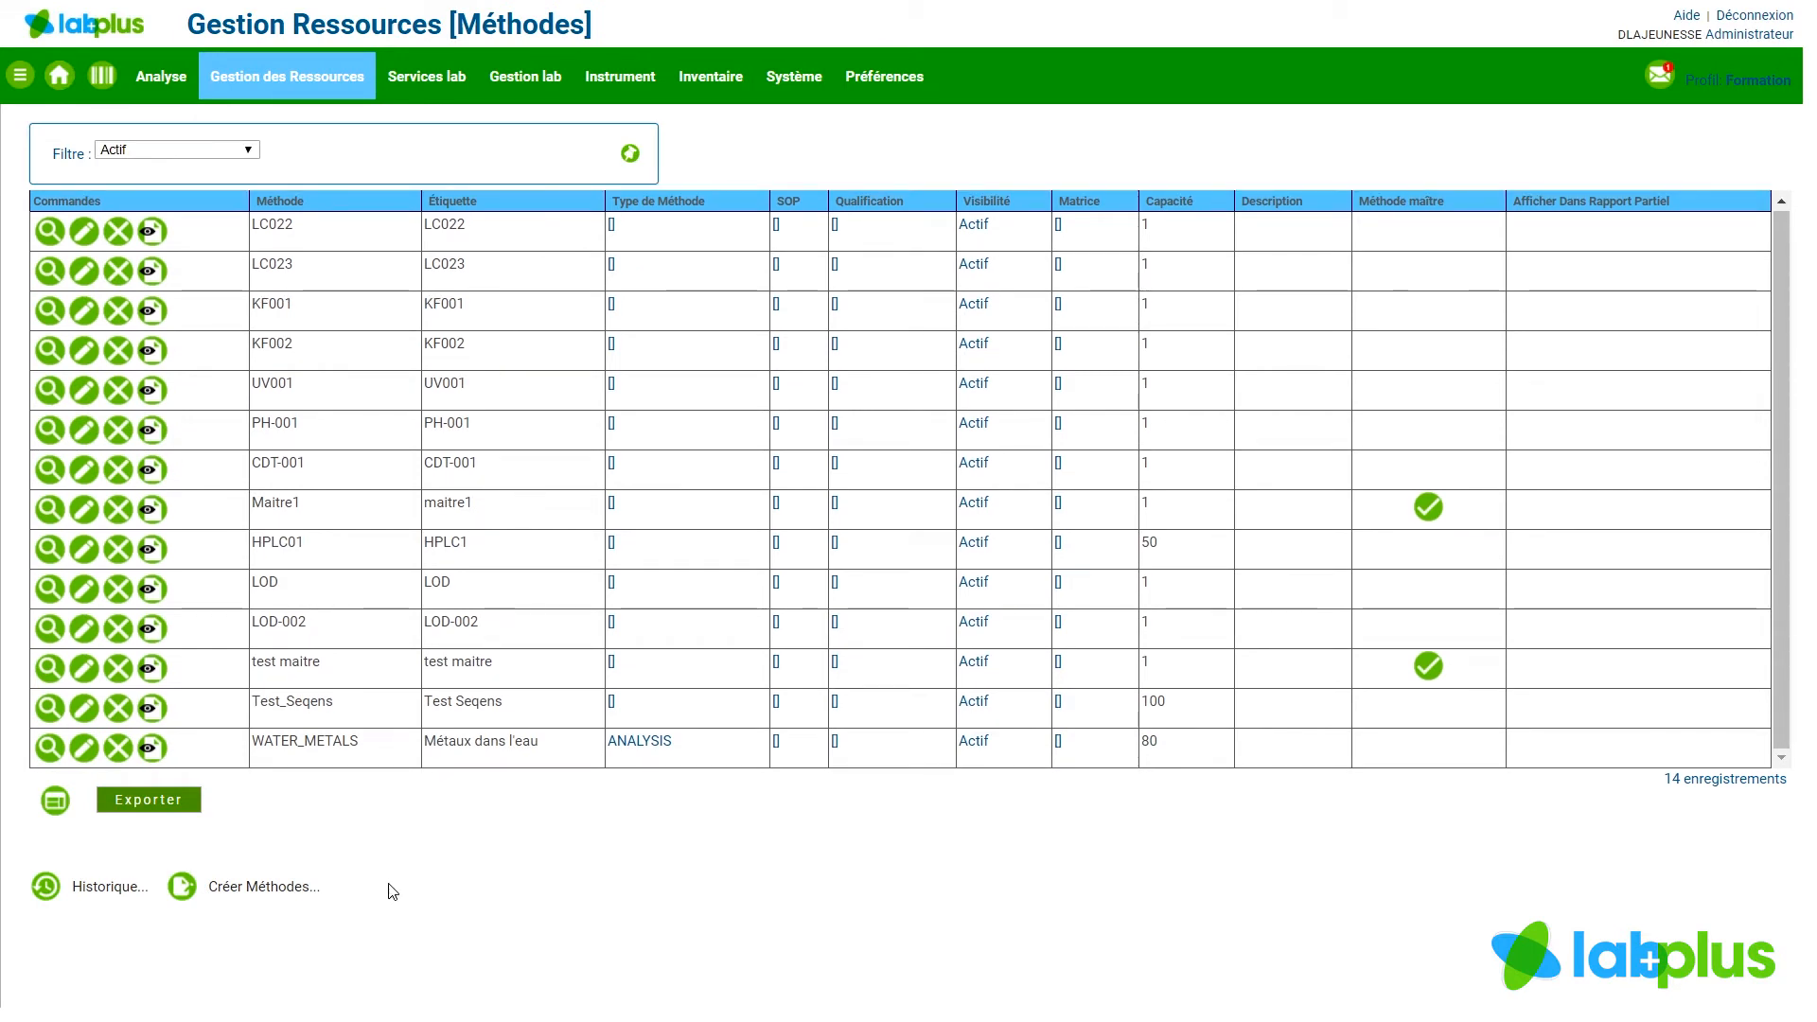
{"action": "left_click", "coordinate": [251, 890]}
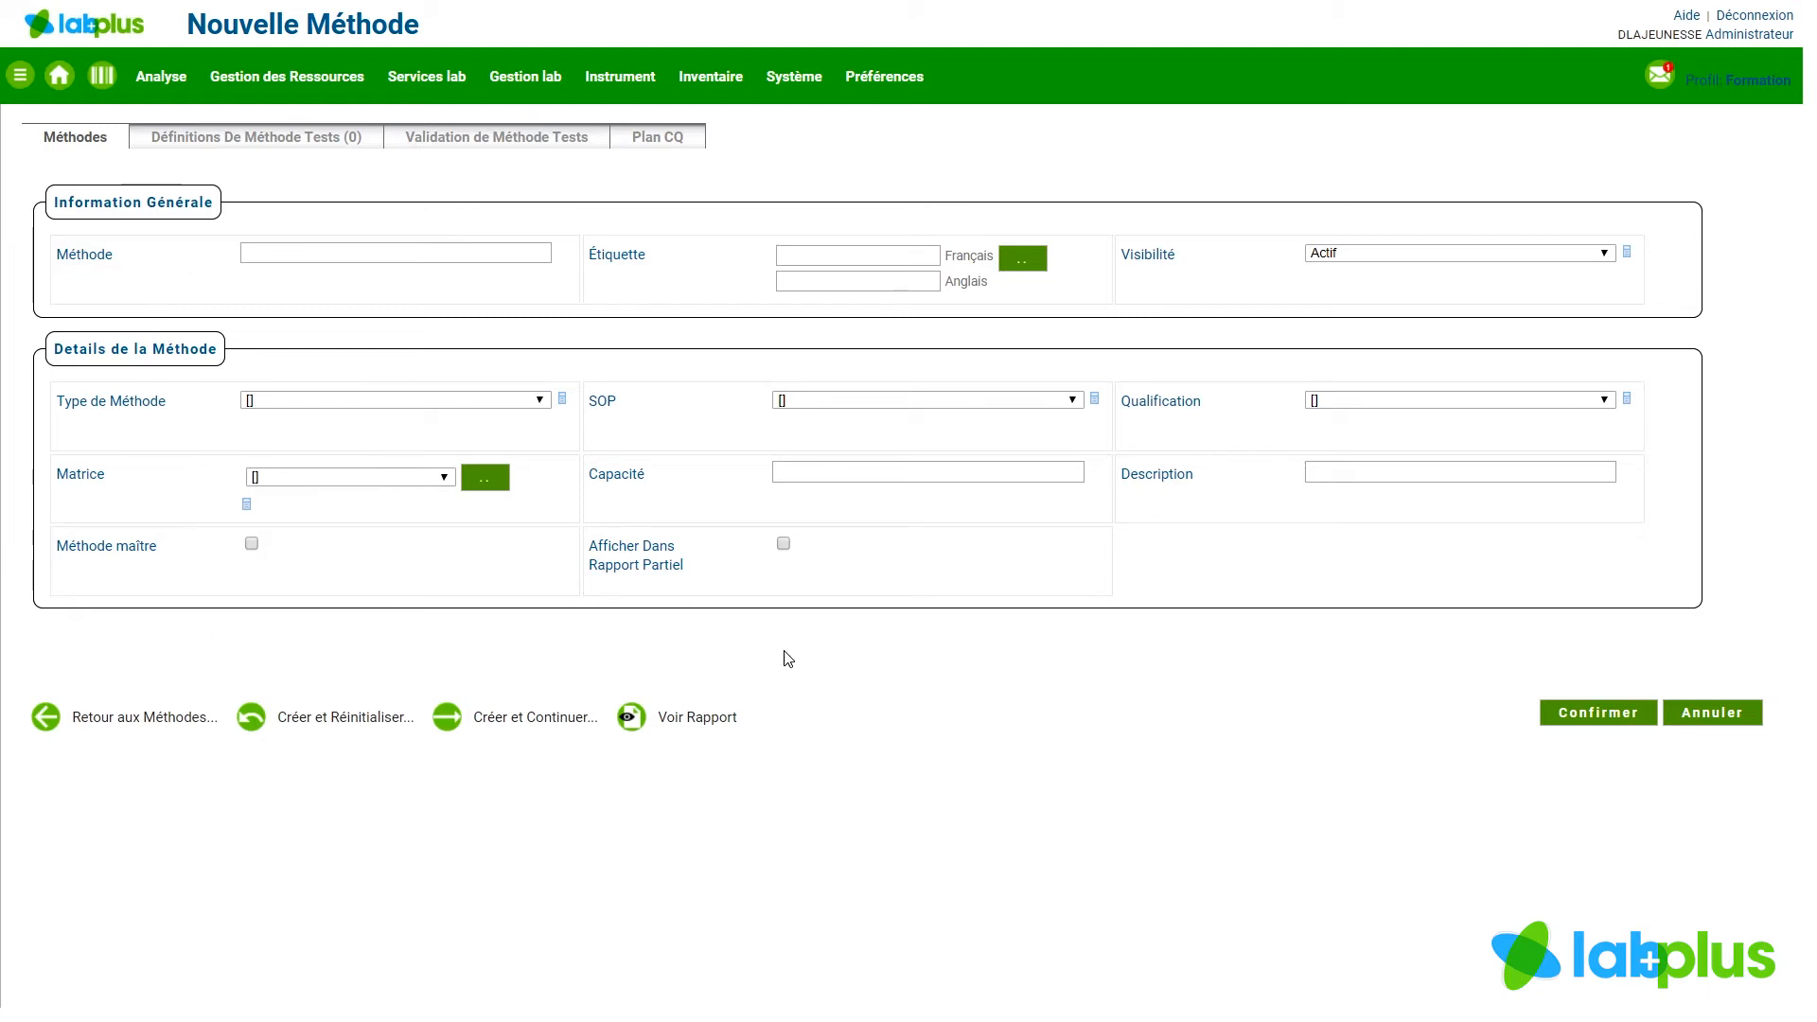
Name the method Metaux and label it Métaux in French and Metals in English
{"action": "left_click", "coordinate": [473, 248]}
{"action": "type", "text": "M"}
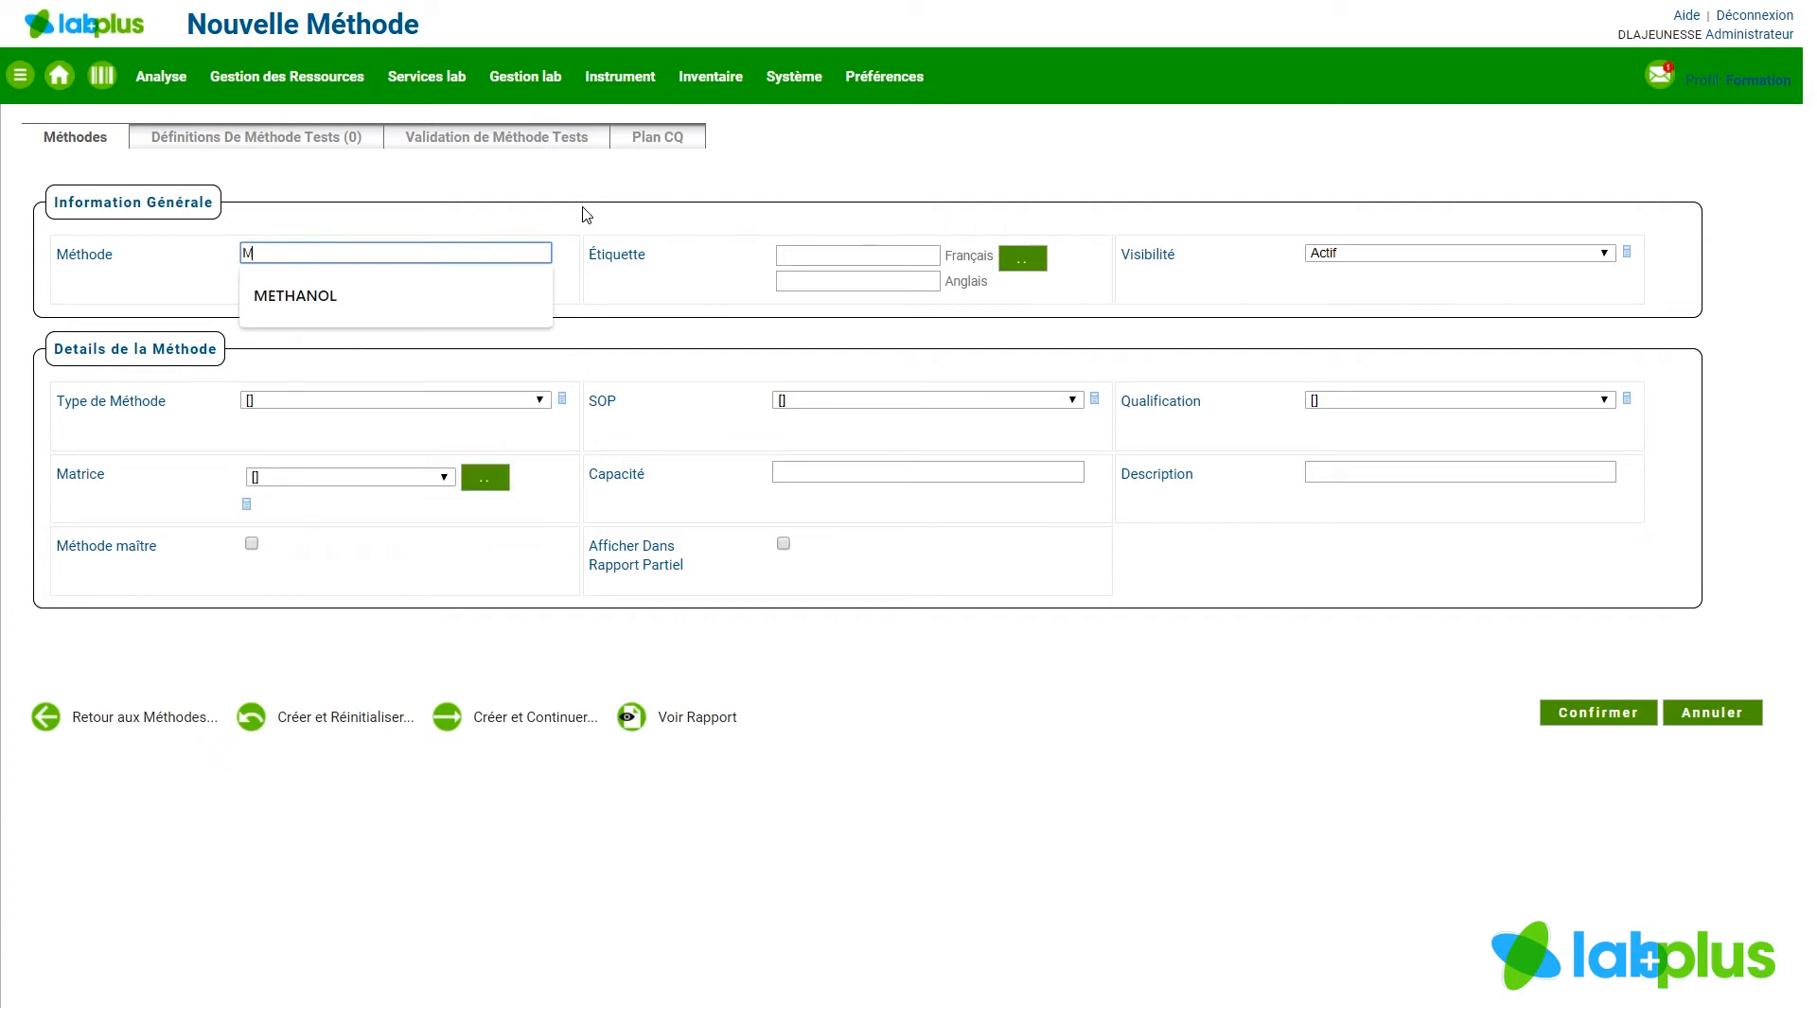
{"action": "type", "text": "etaux"}
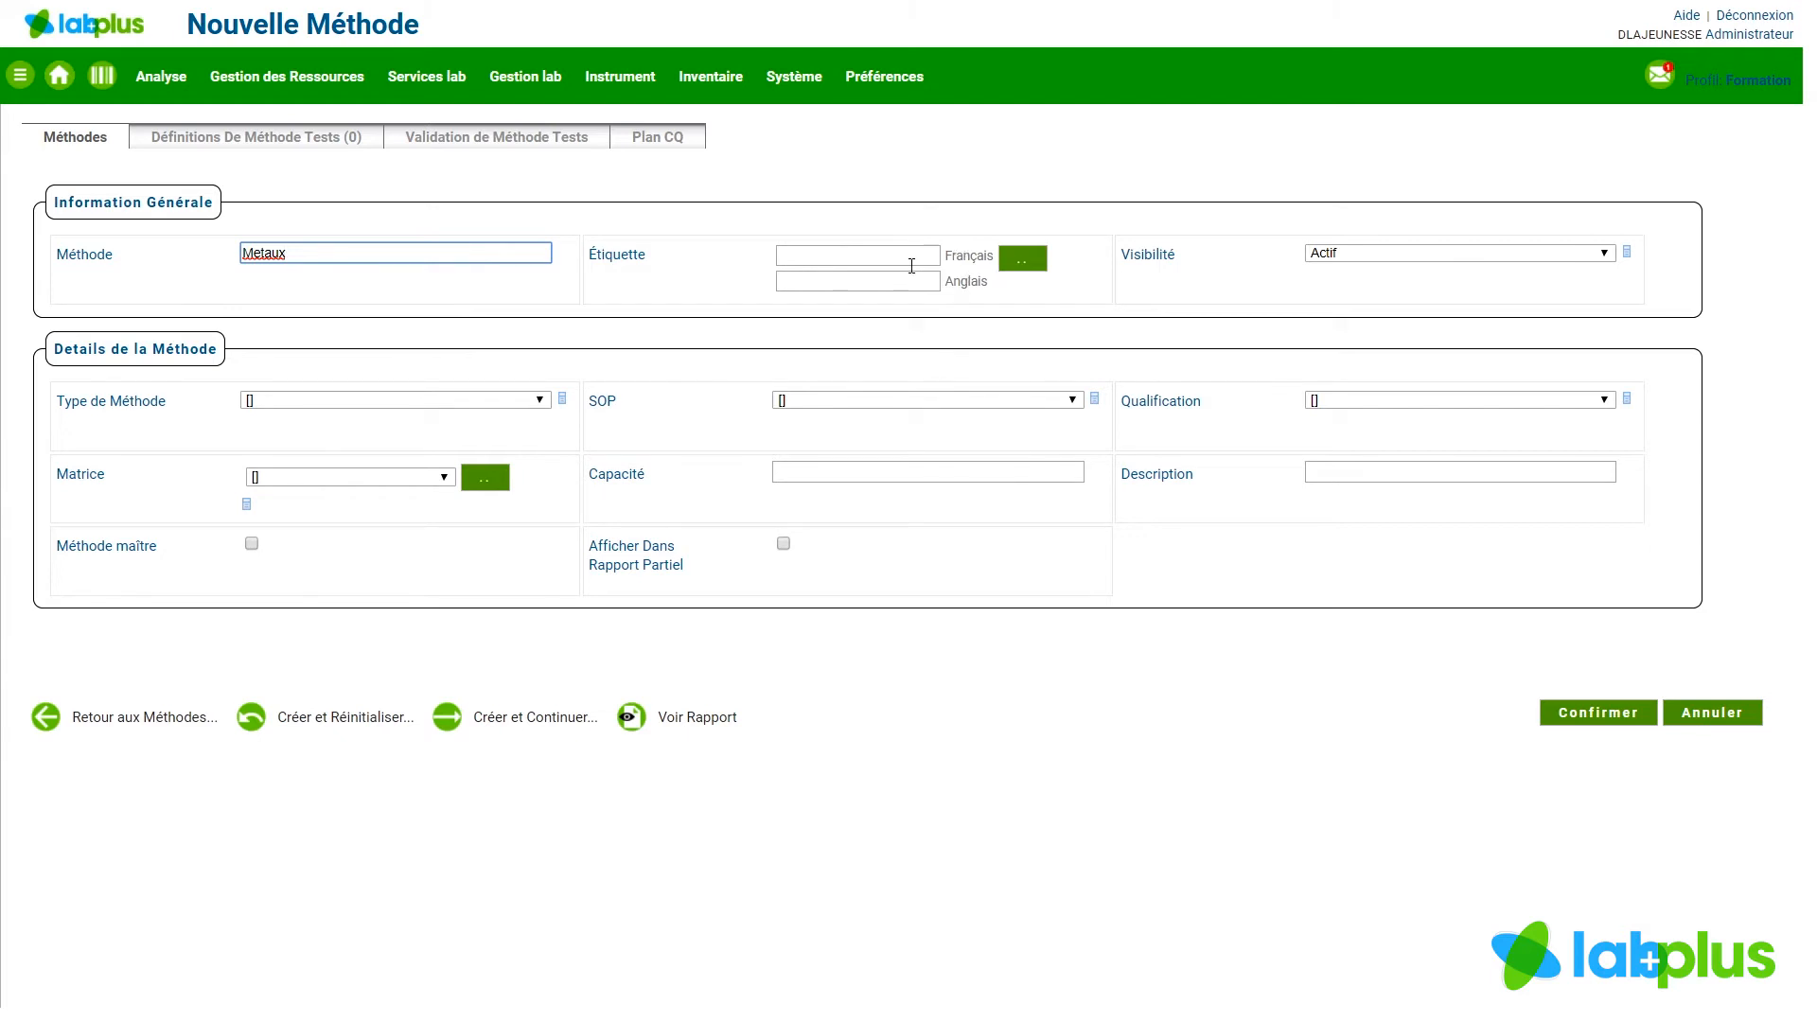
{"action": "left_click", "coordinate": [862, 258]}
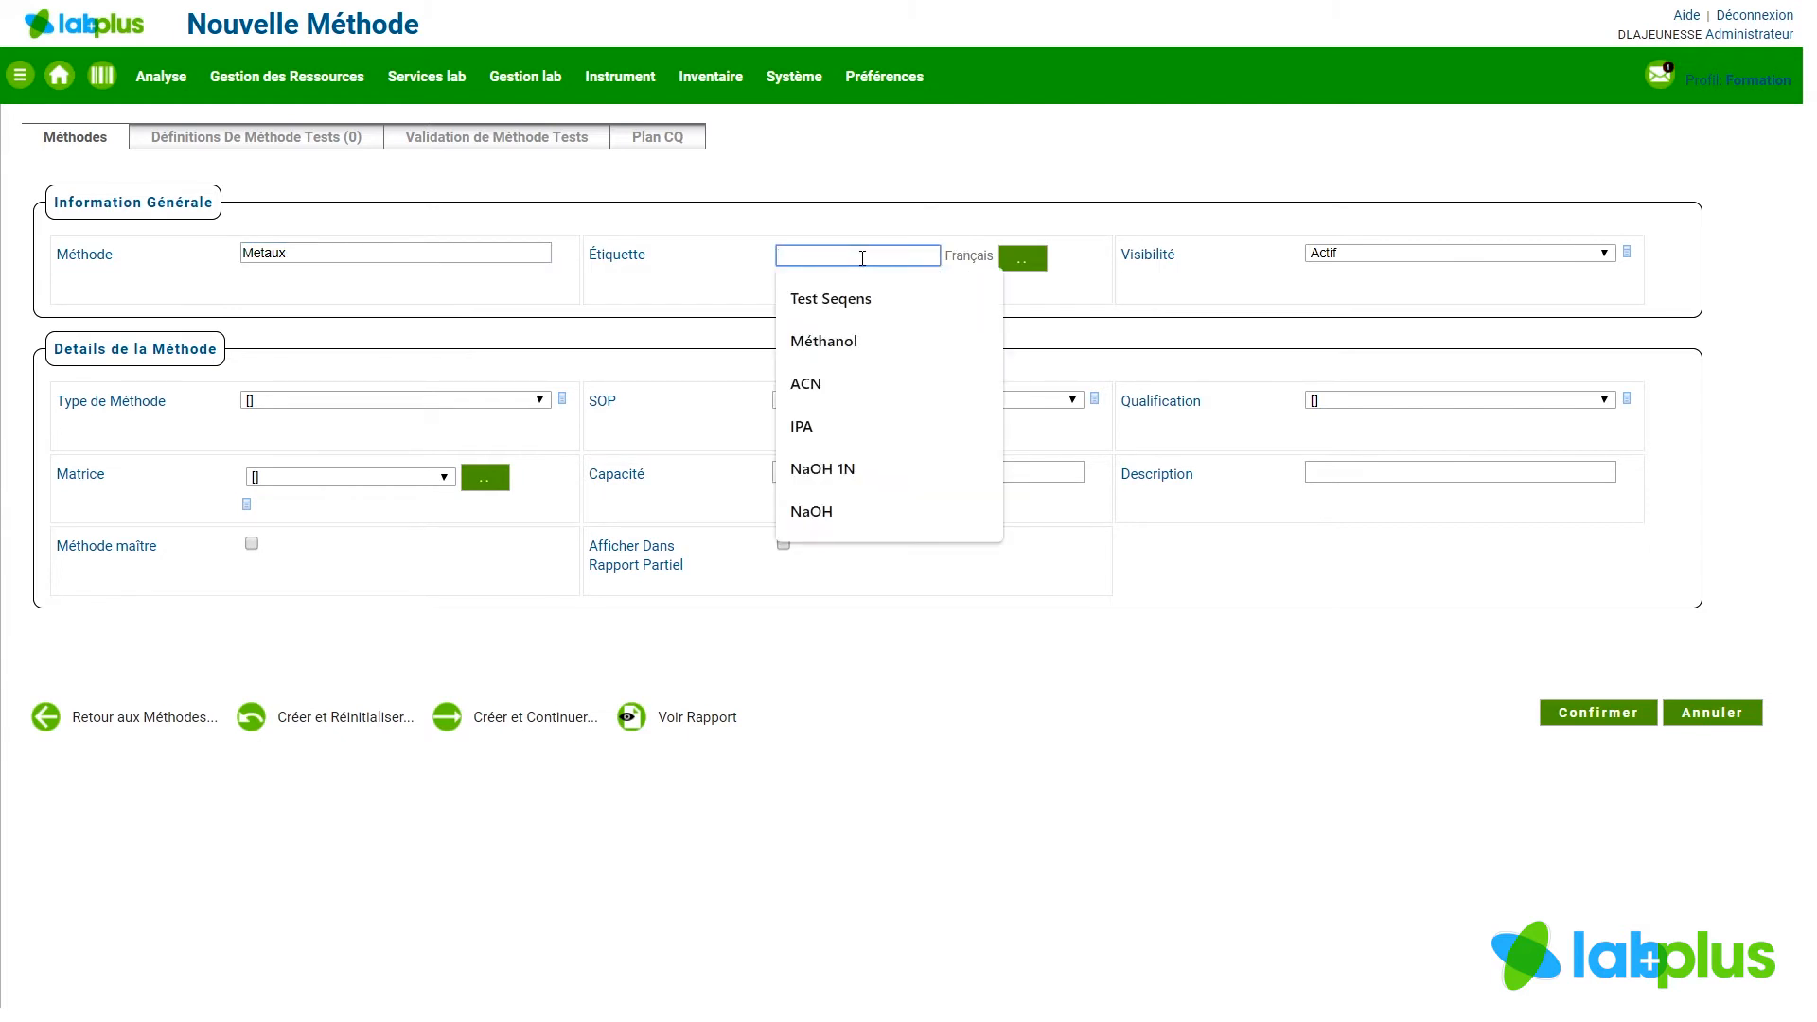
{"action": "type", "text": "Métaux"}
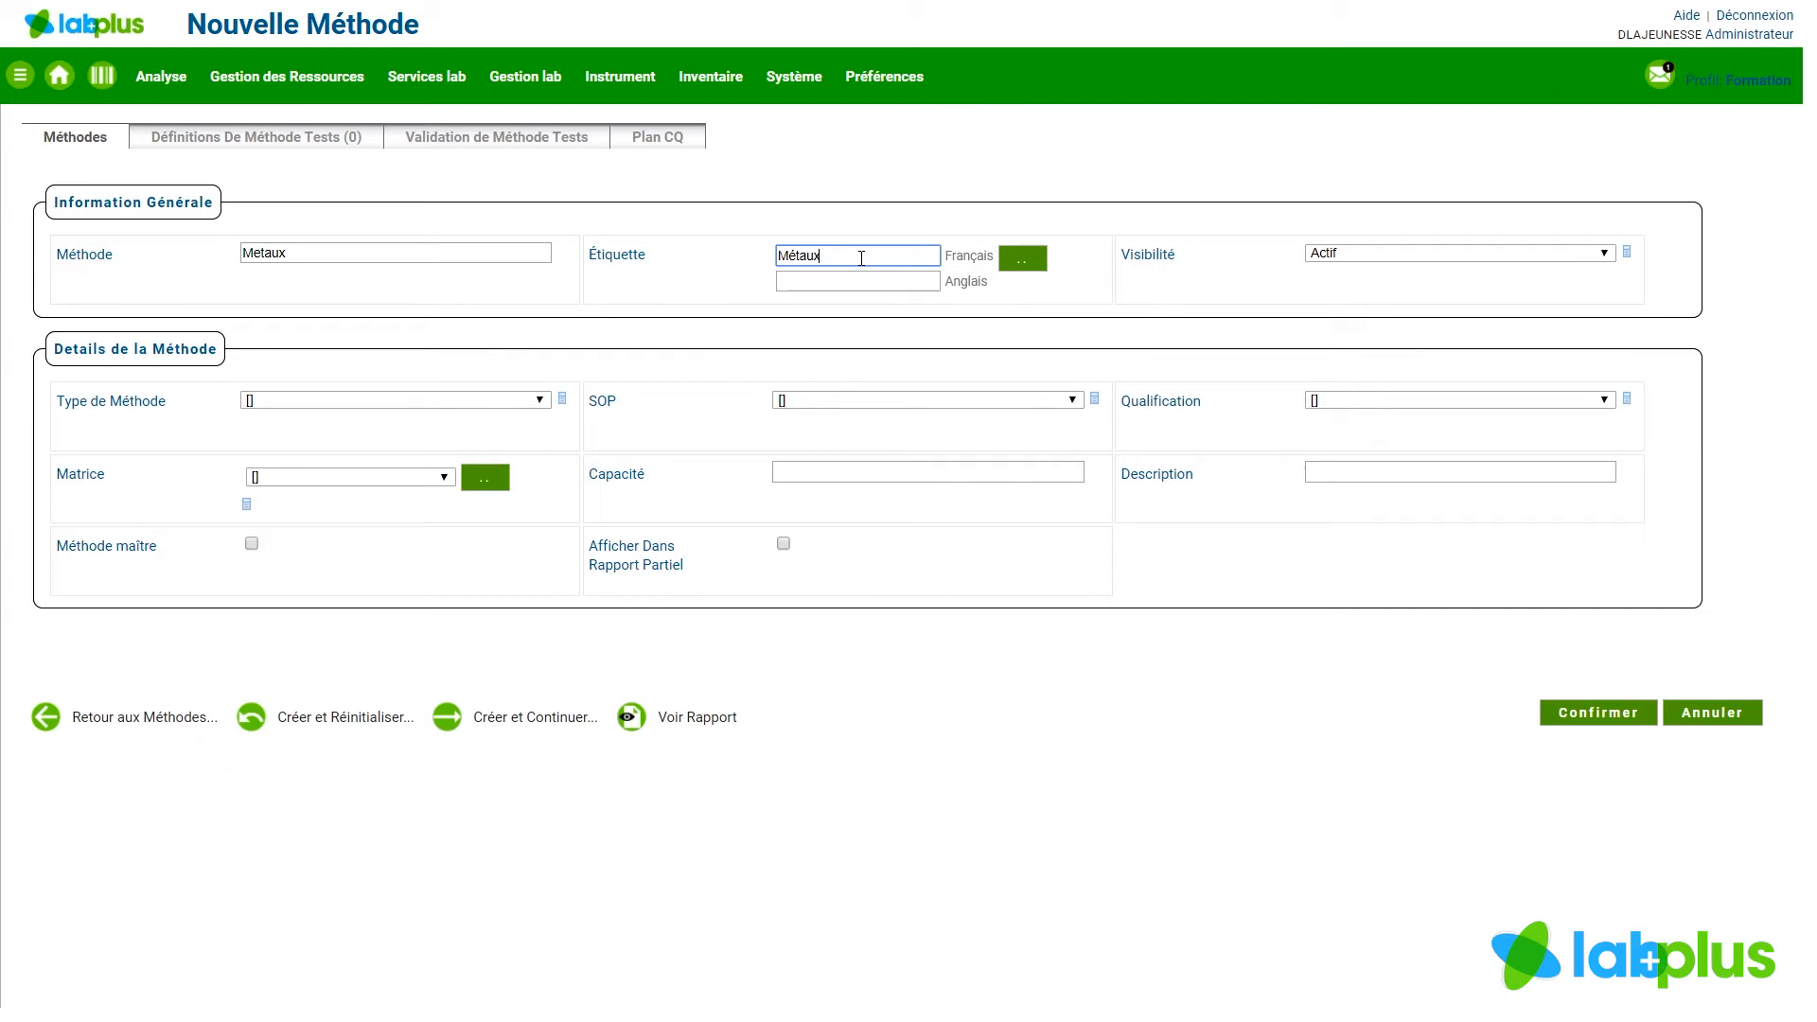
{"action": "left_click", "coordinate": [790, 282]}
{"action": "type", "text": "Metals"}
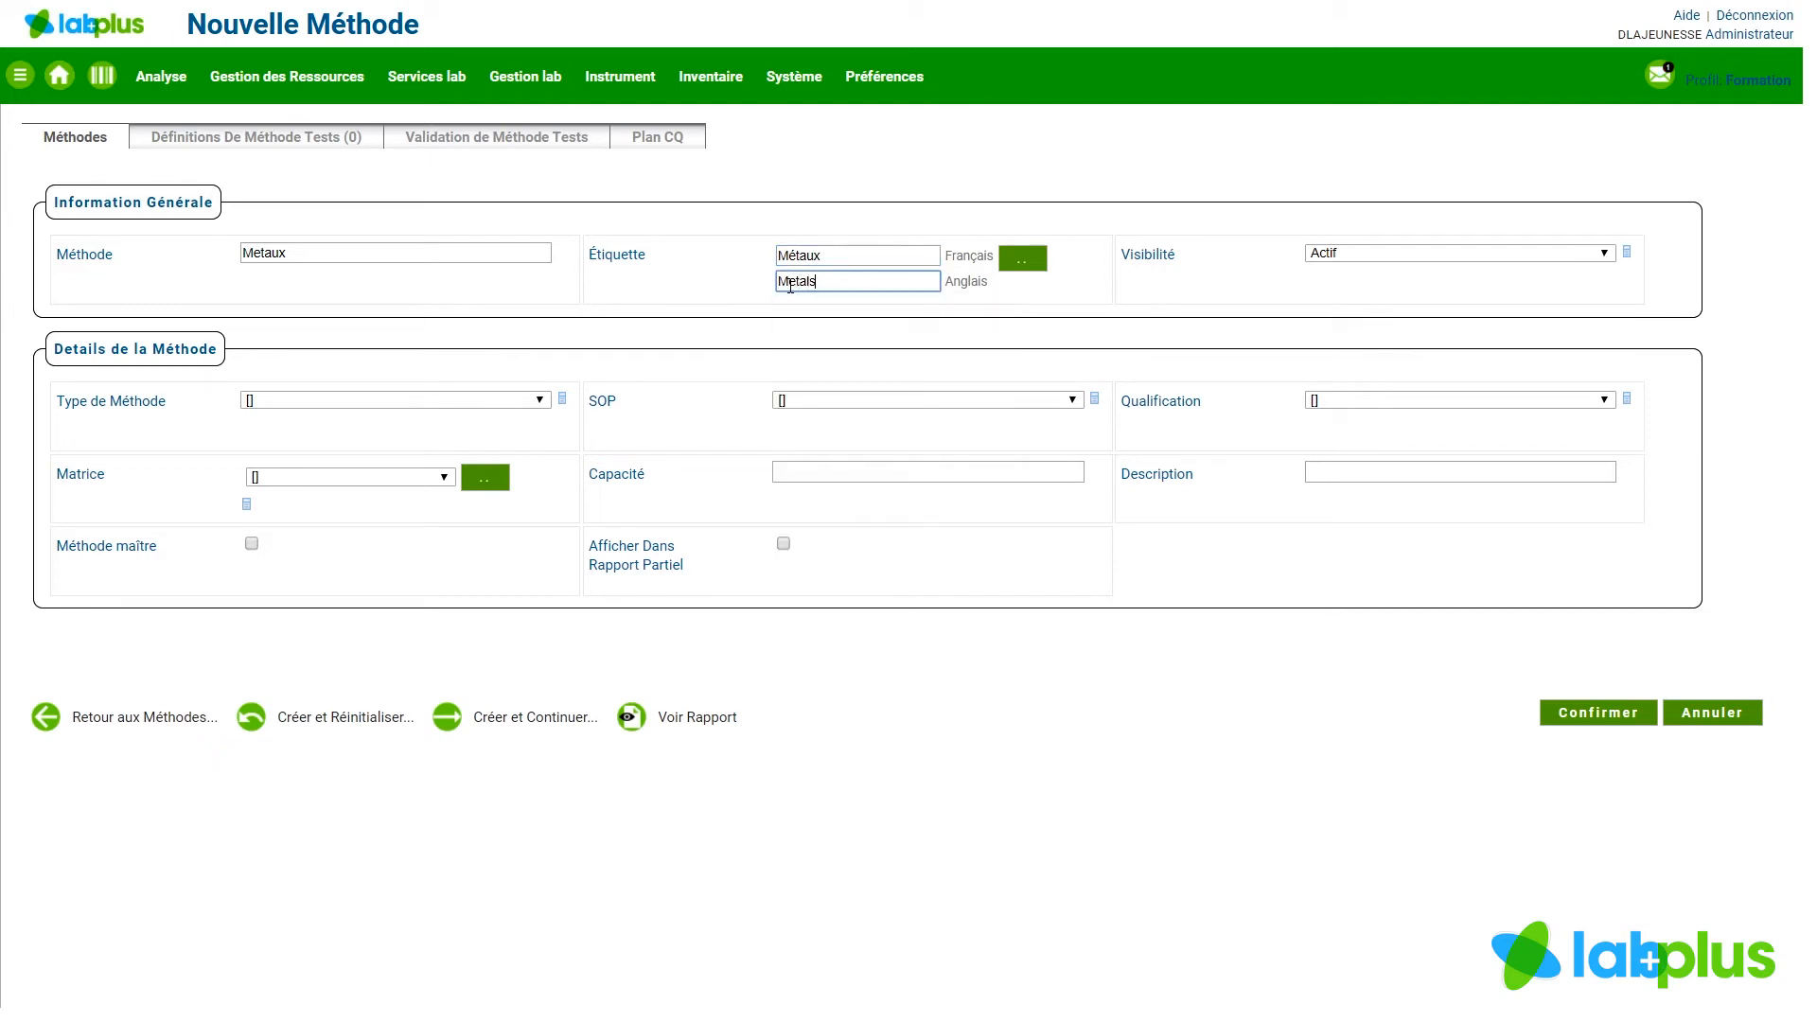
Set the method type of the new method to ANALYSIS
{"action": "left_click", "coordinate": [1195, 277]}
{"action": "left_click", "coordinate": [541, 401]}
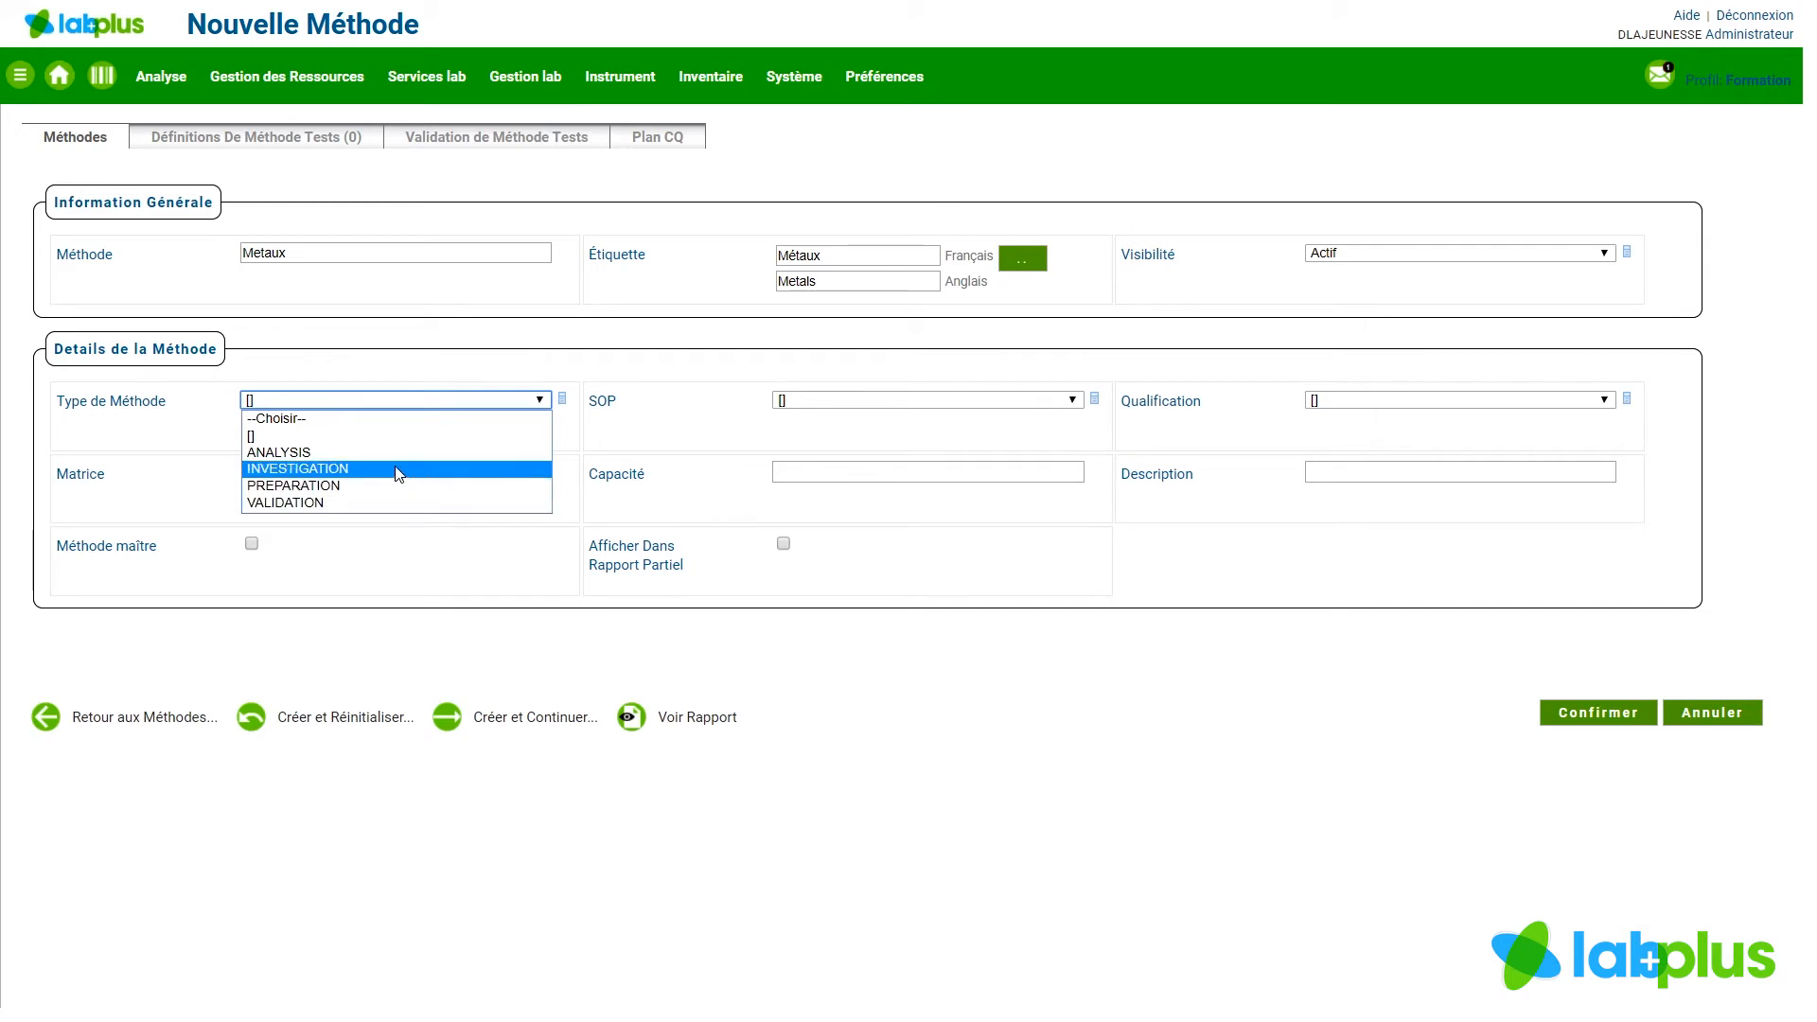
{"action": "left_click", "coordinate": [273, 455]}
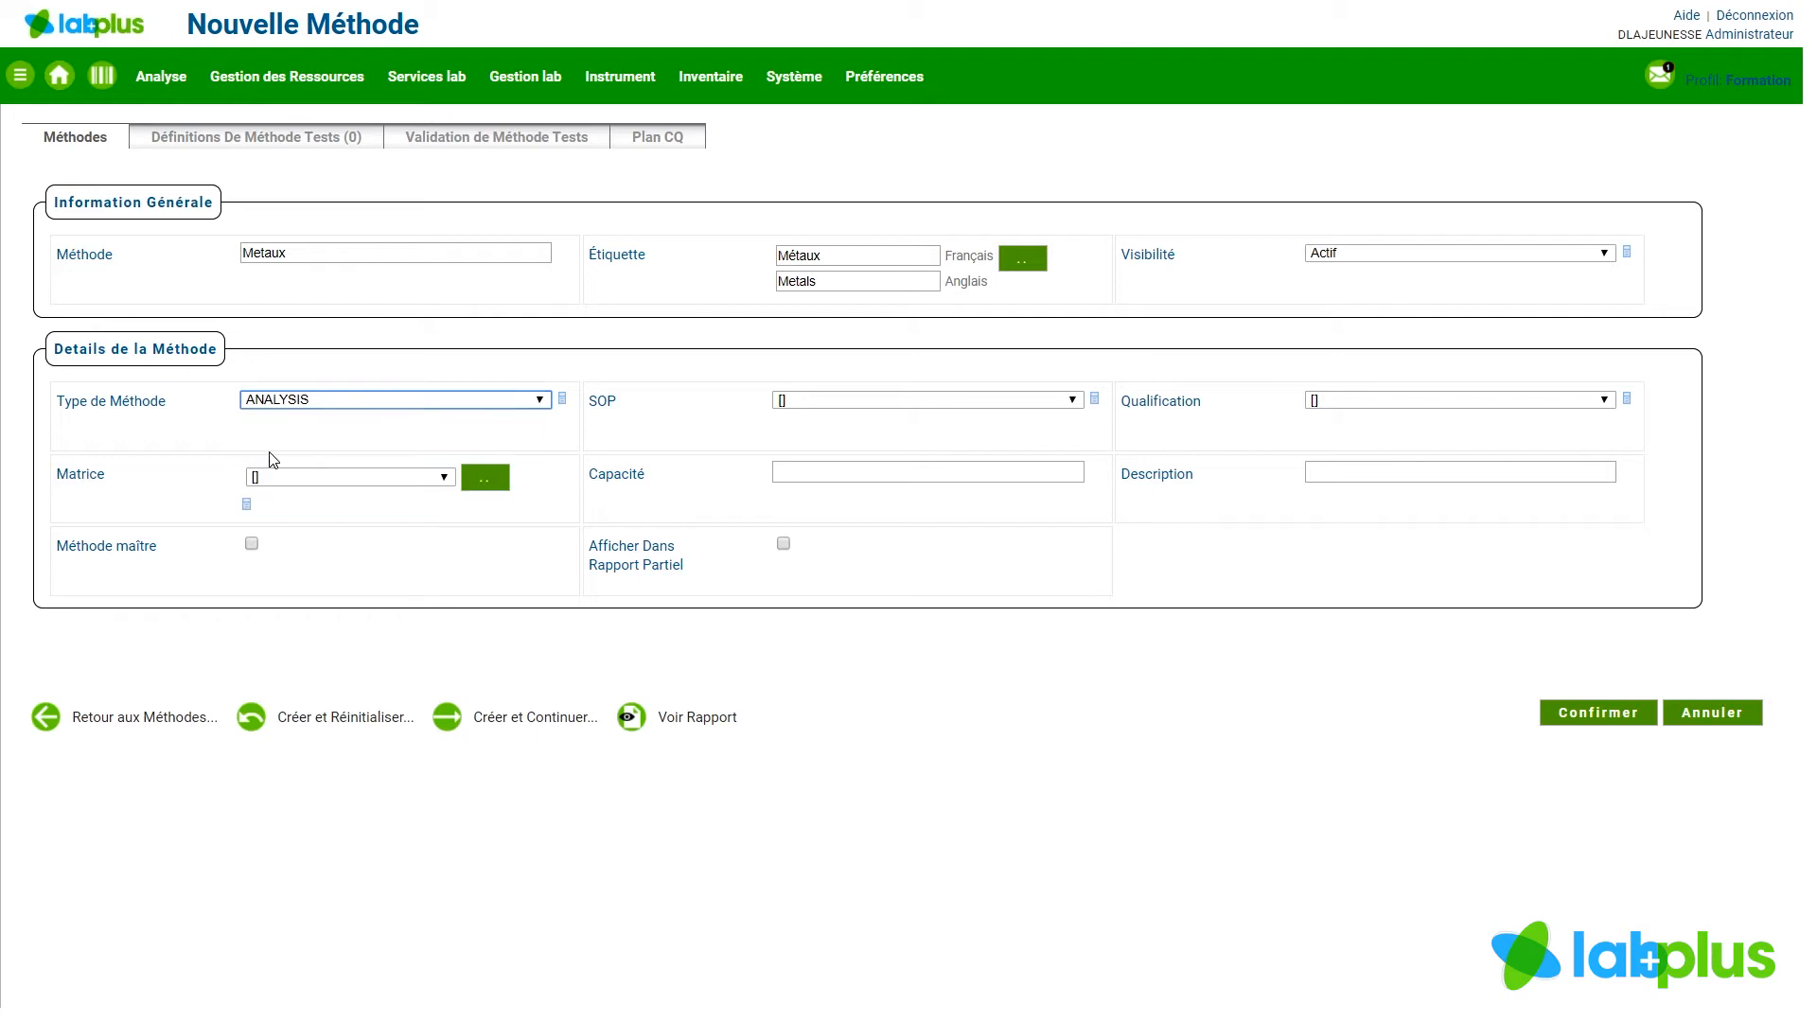
{"action": "key", "text": "Tab"}
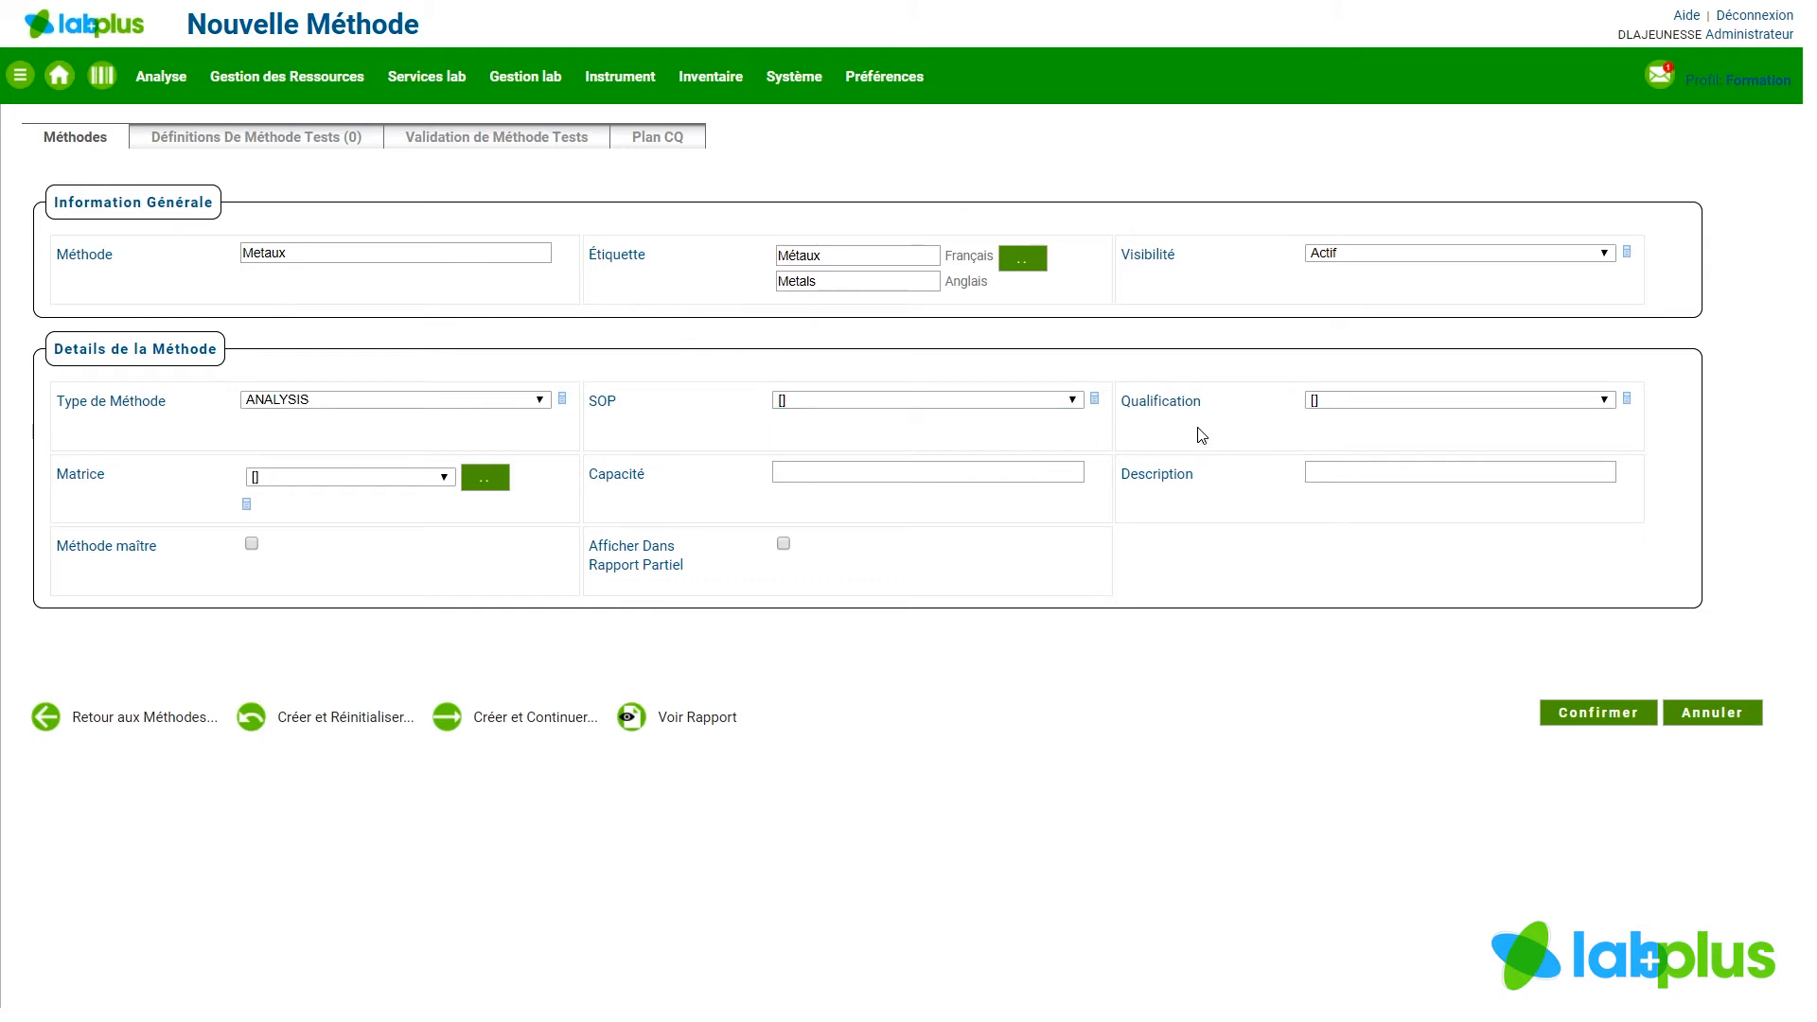
{"action": "left_click", "coordinate": [1605, 401]}
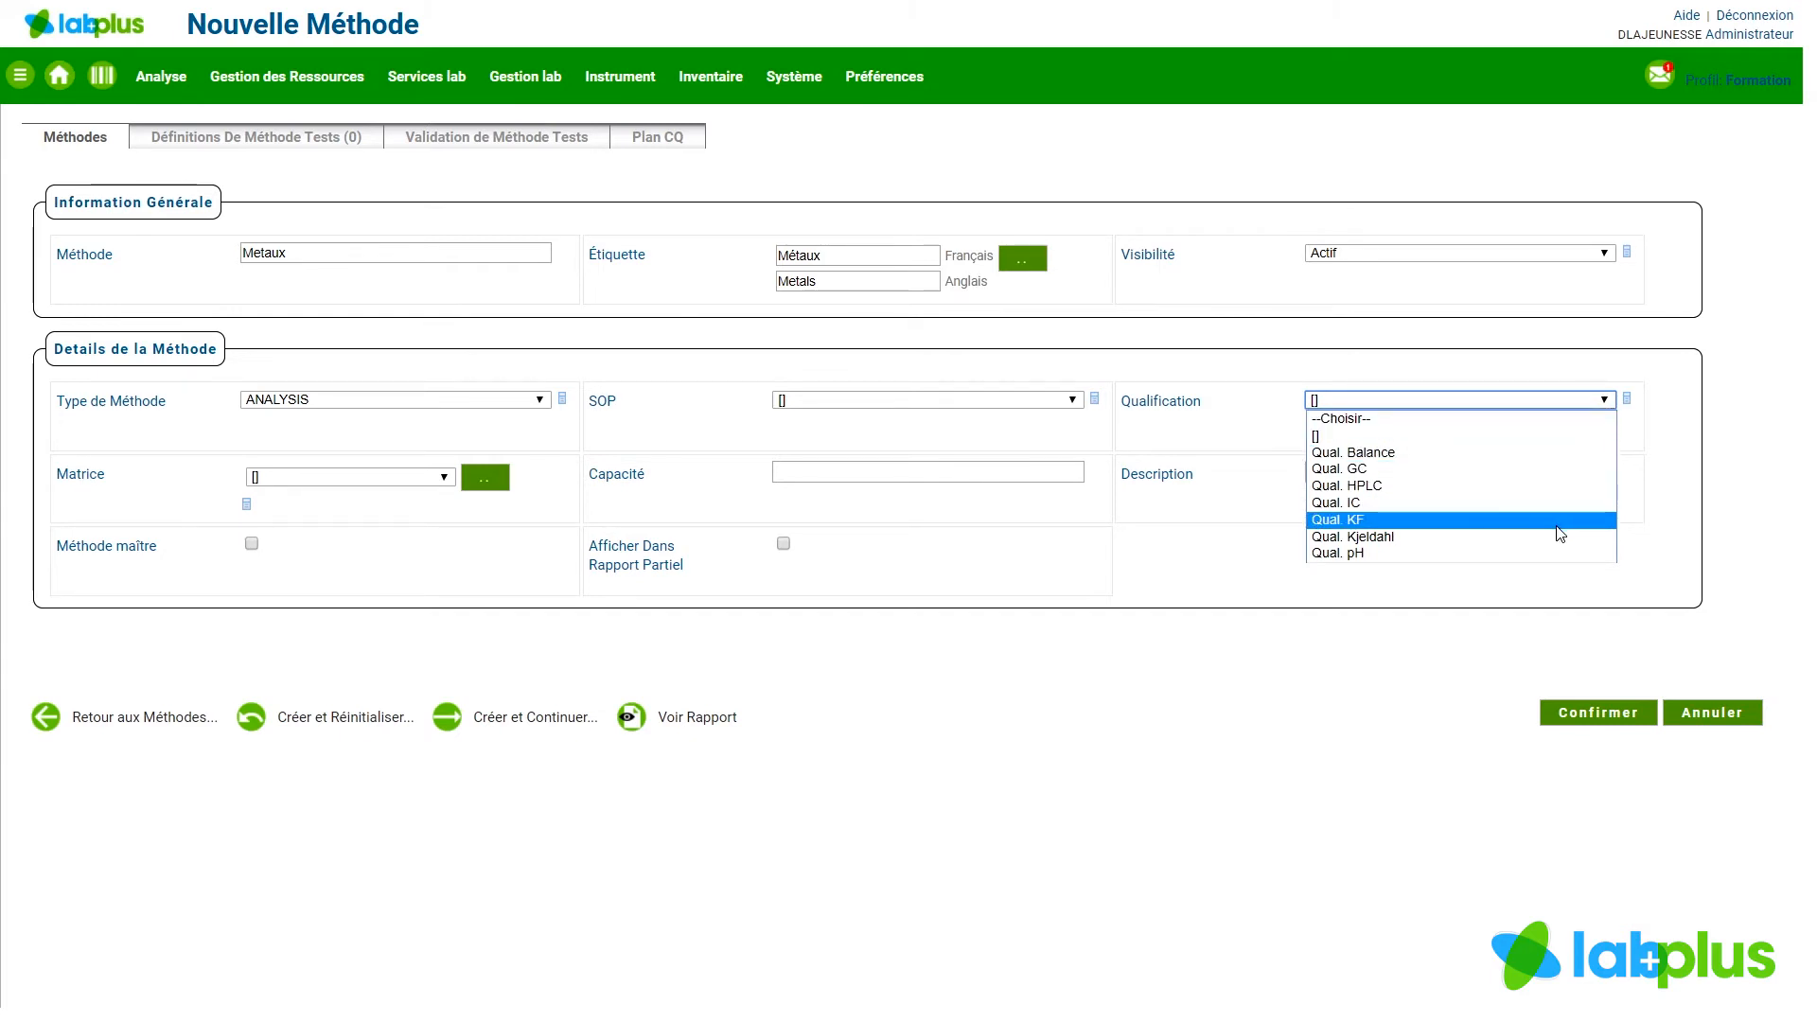
{"action": "left_click", "coordinate": [103, 507]}
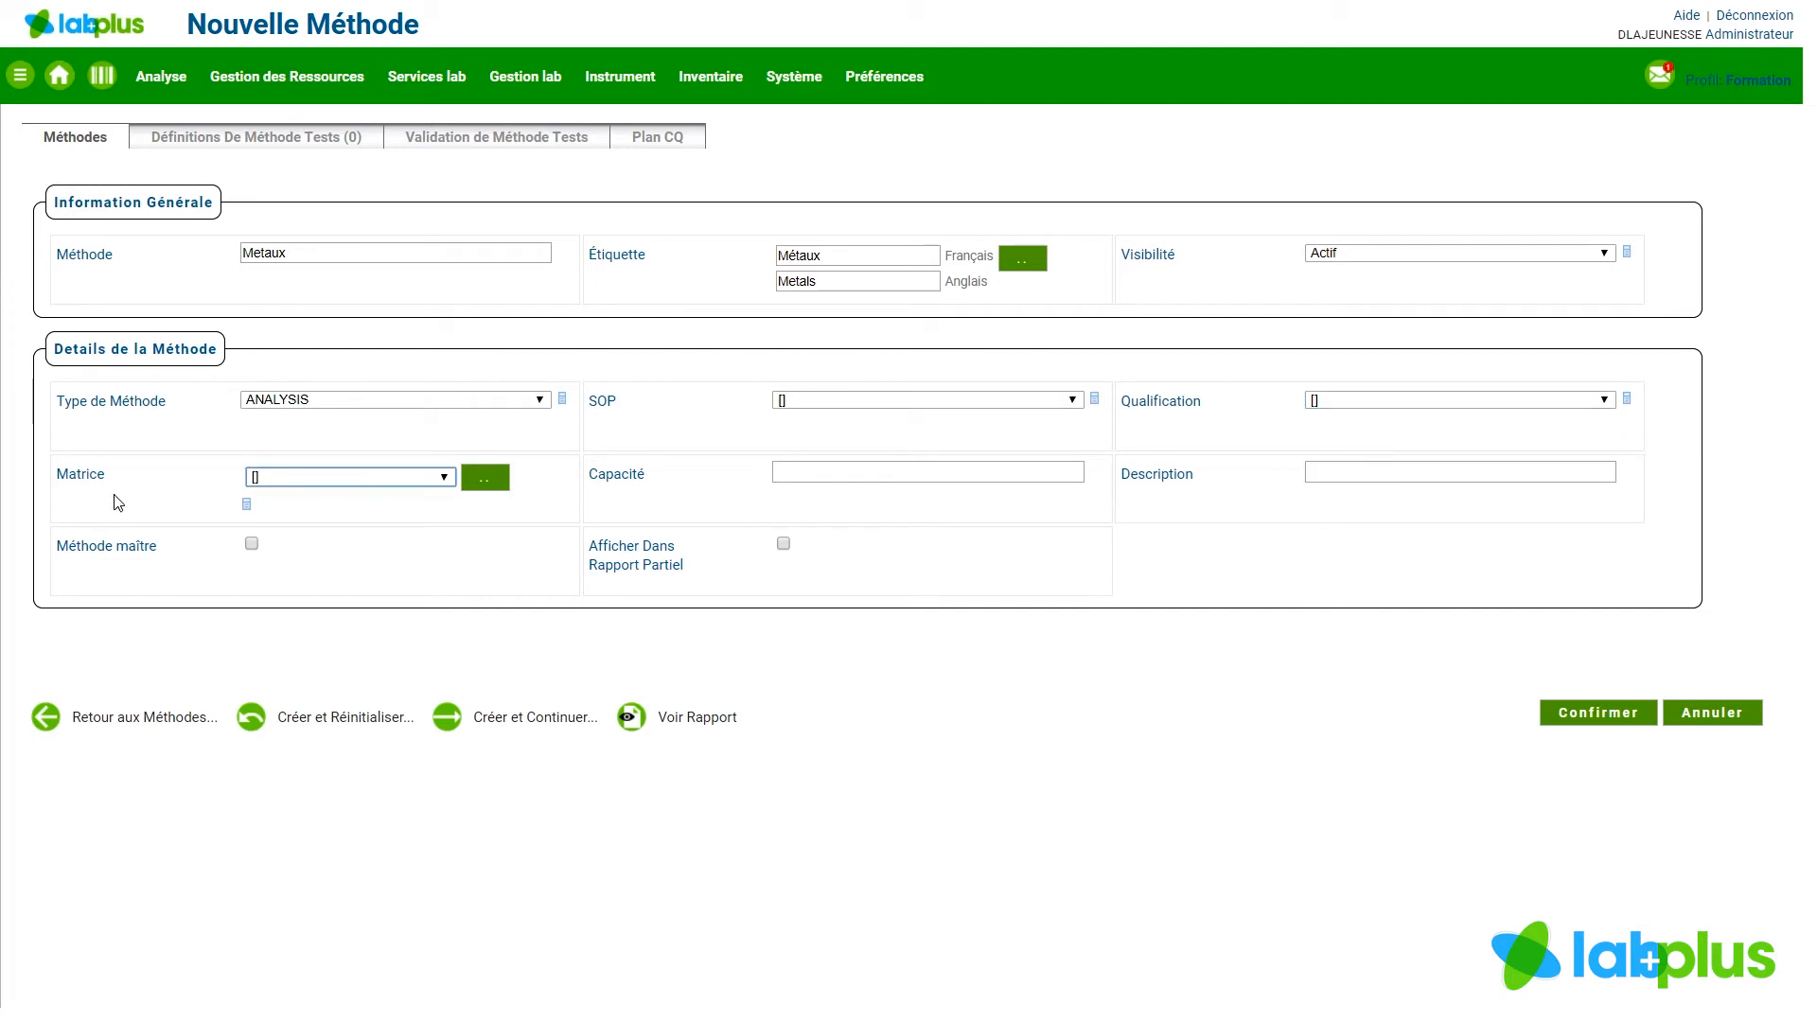
Set the method's capacity to 50 and create it, continuing to its method-test definitions
{"action": "left_click", "coordinate": [812, 474]}
{"action": "type", "text": "50"}
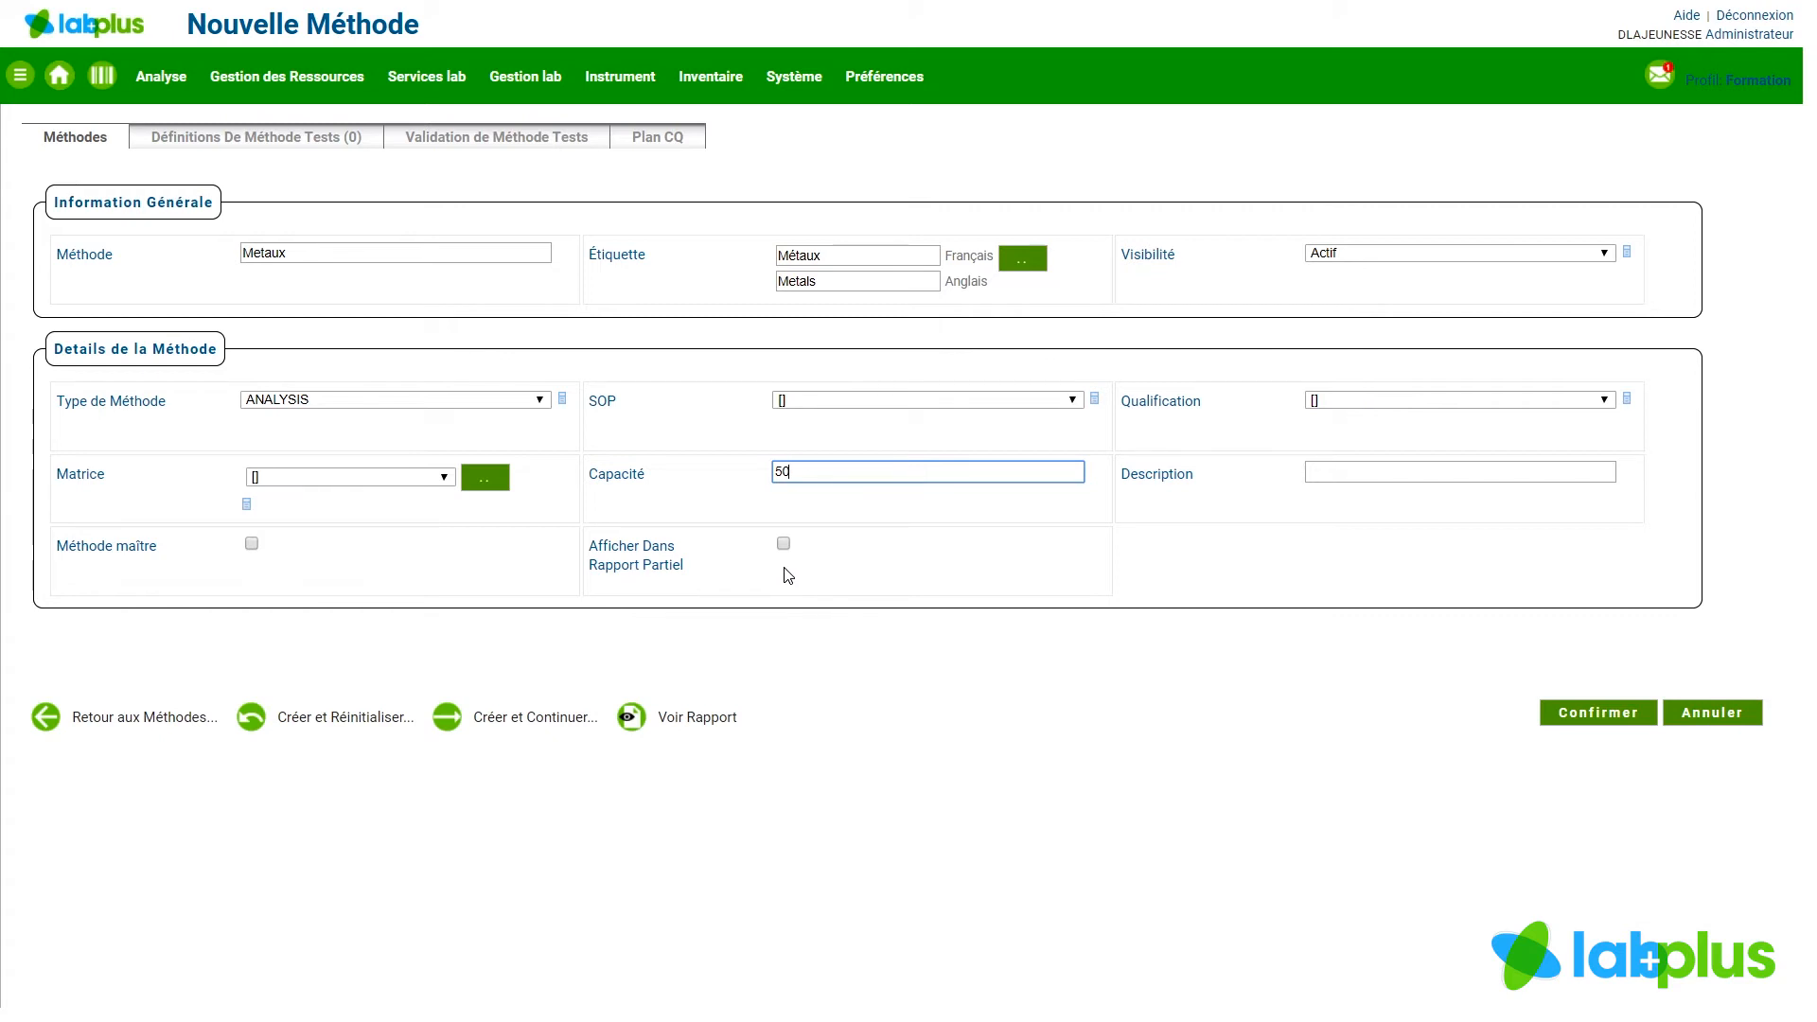
{"action": "left_click", "coordinate": [508, 725]}
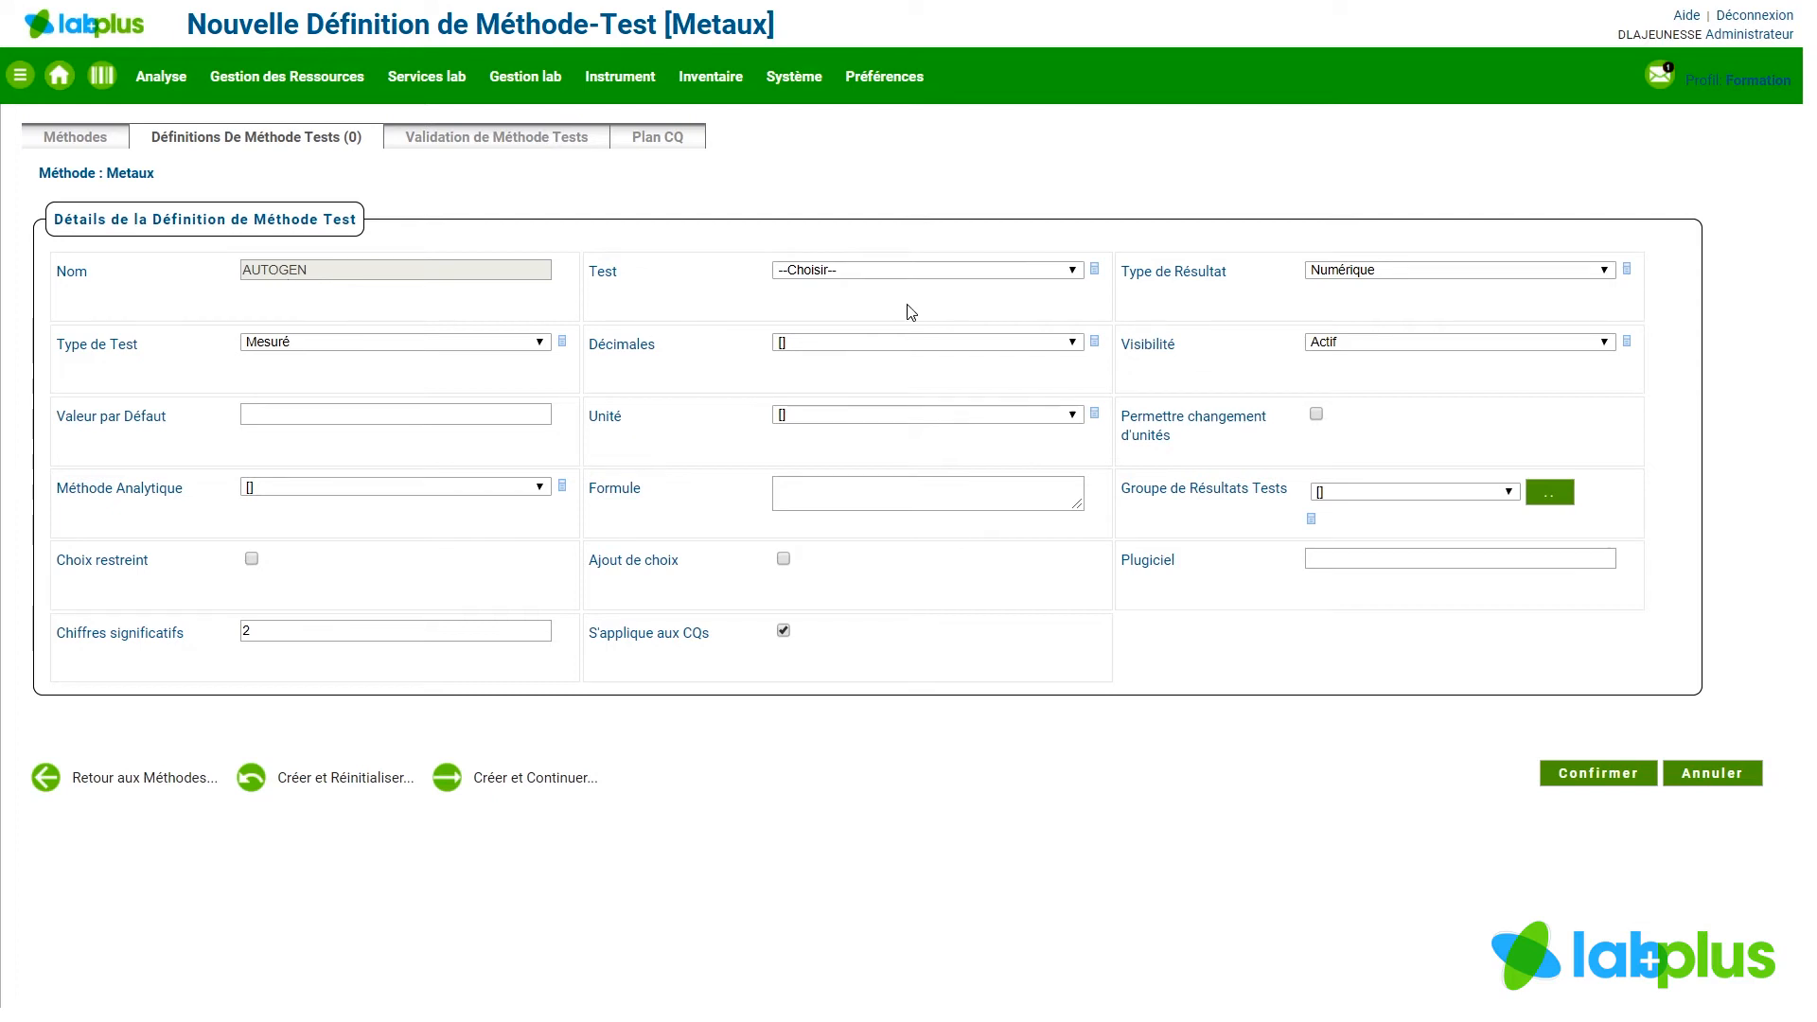
Choose Mg as the method's test, keeping result type Numérique and test type Mesuré, and set its decimals to 0.00
{"action": "left_click", "coordinate": [1070, 271]}
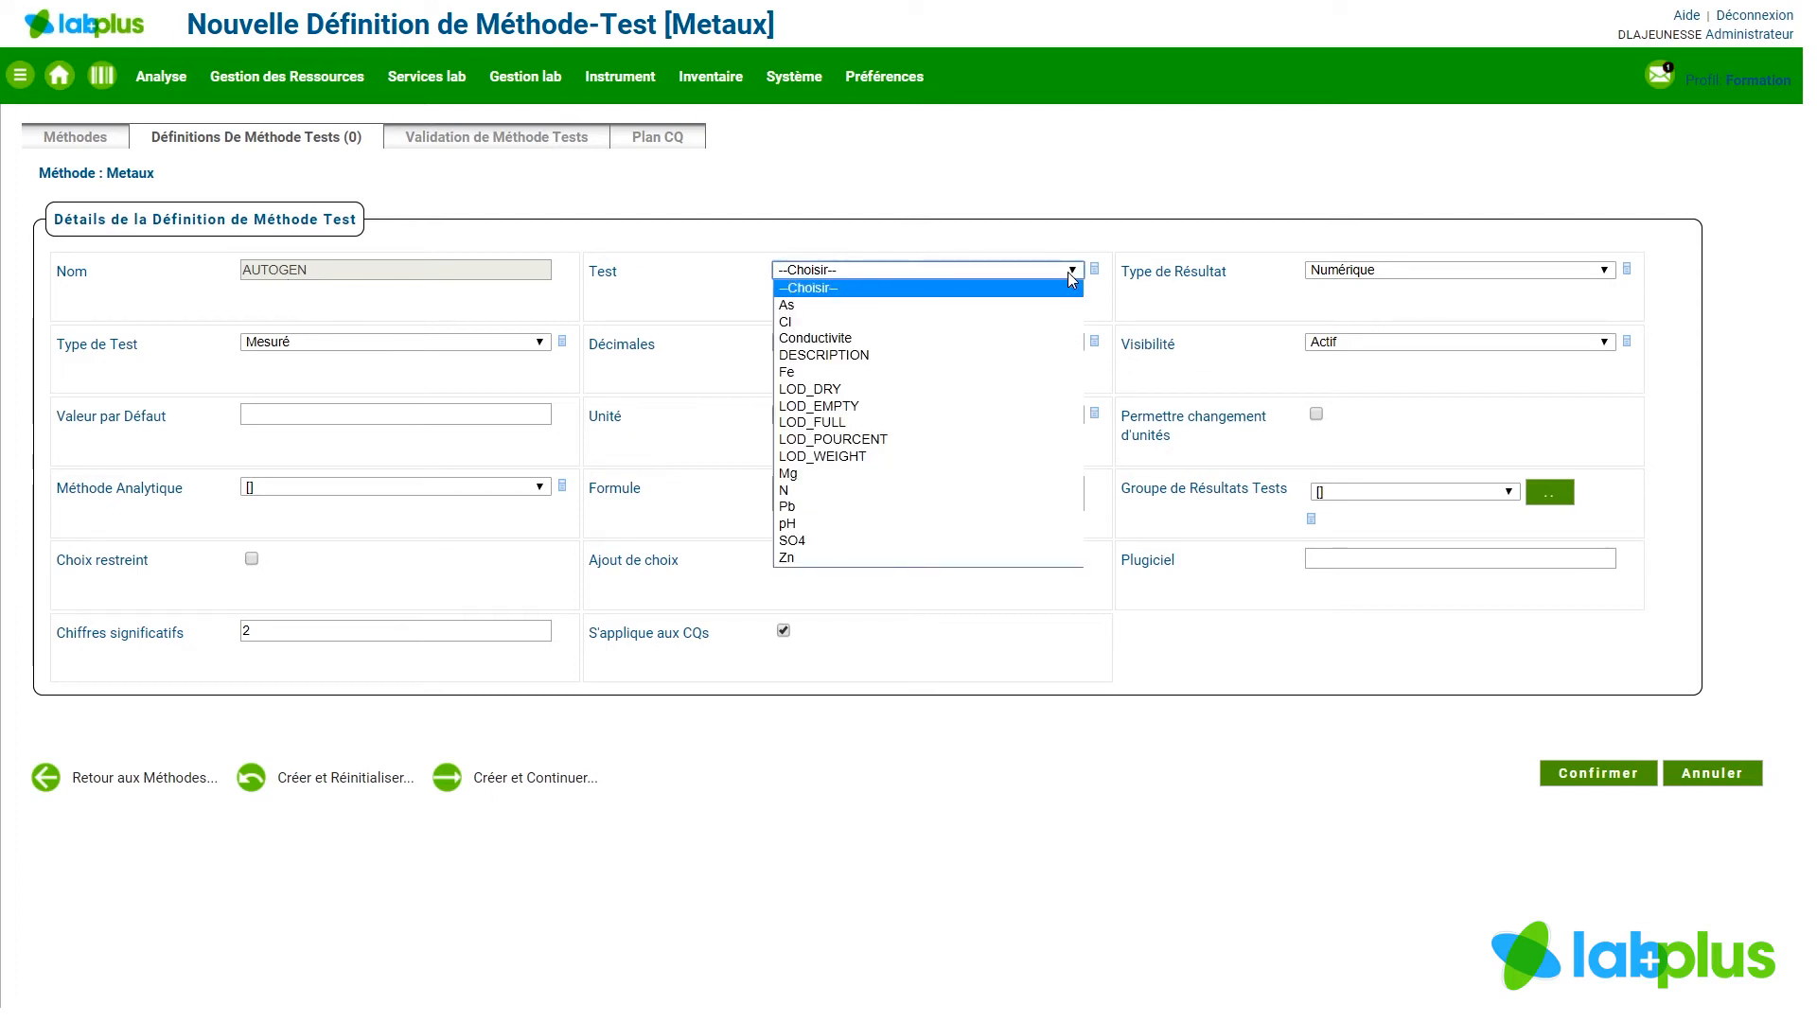
{"action": "left_click", "coordinate": [920, 478]}
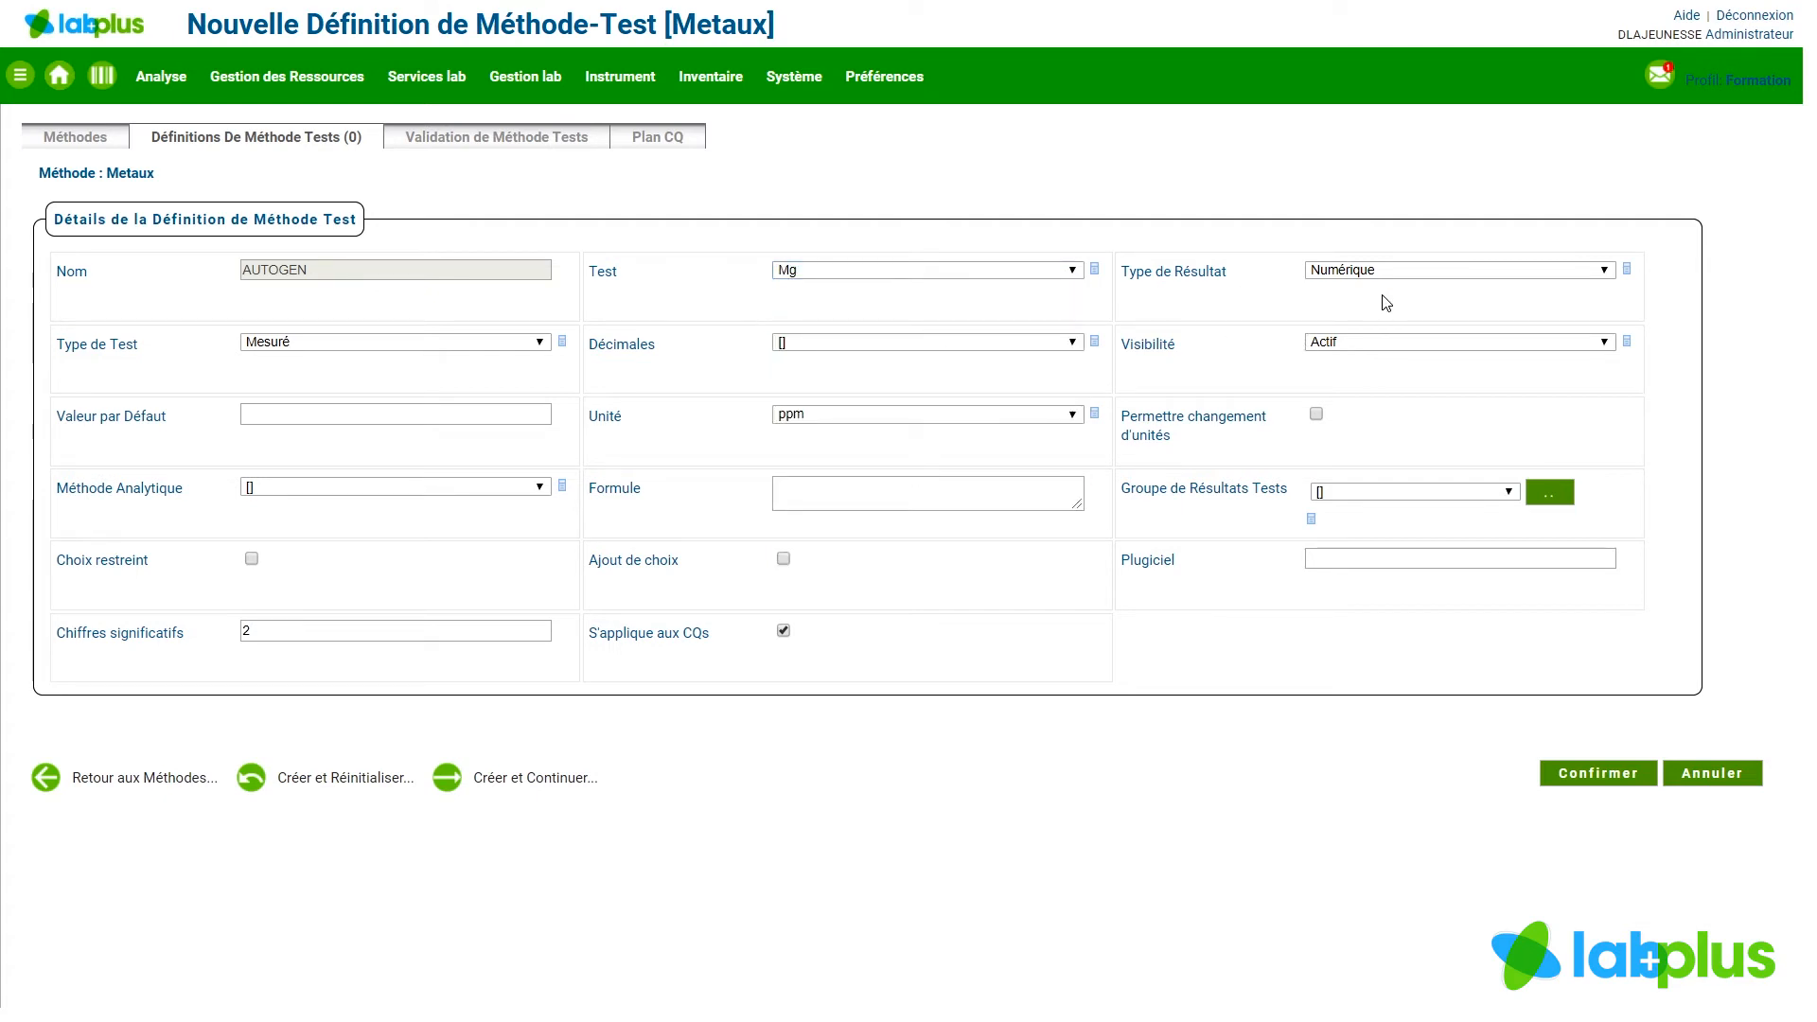
{"action": "left_click", "coordinate": [1603, 271]}
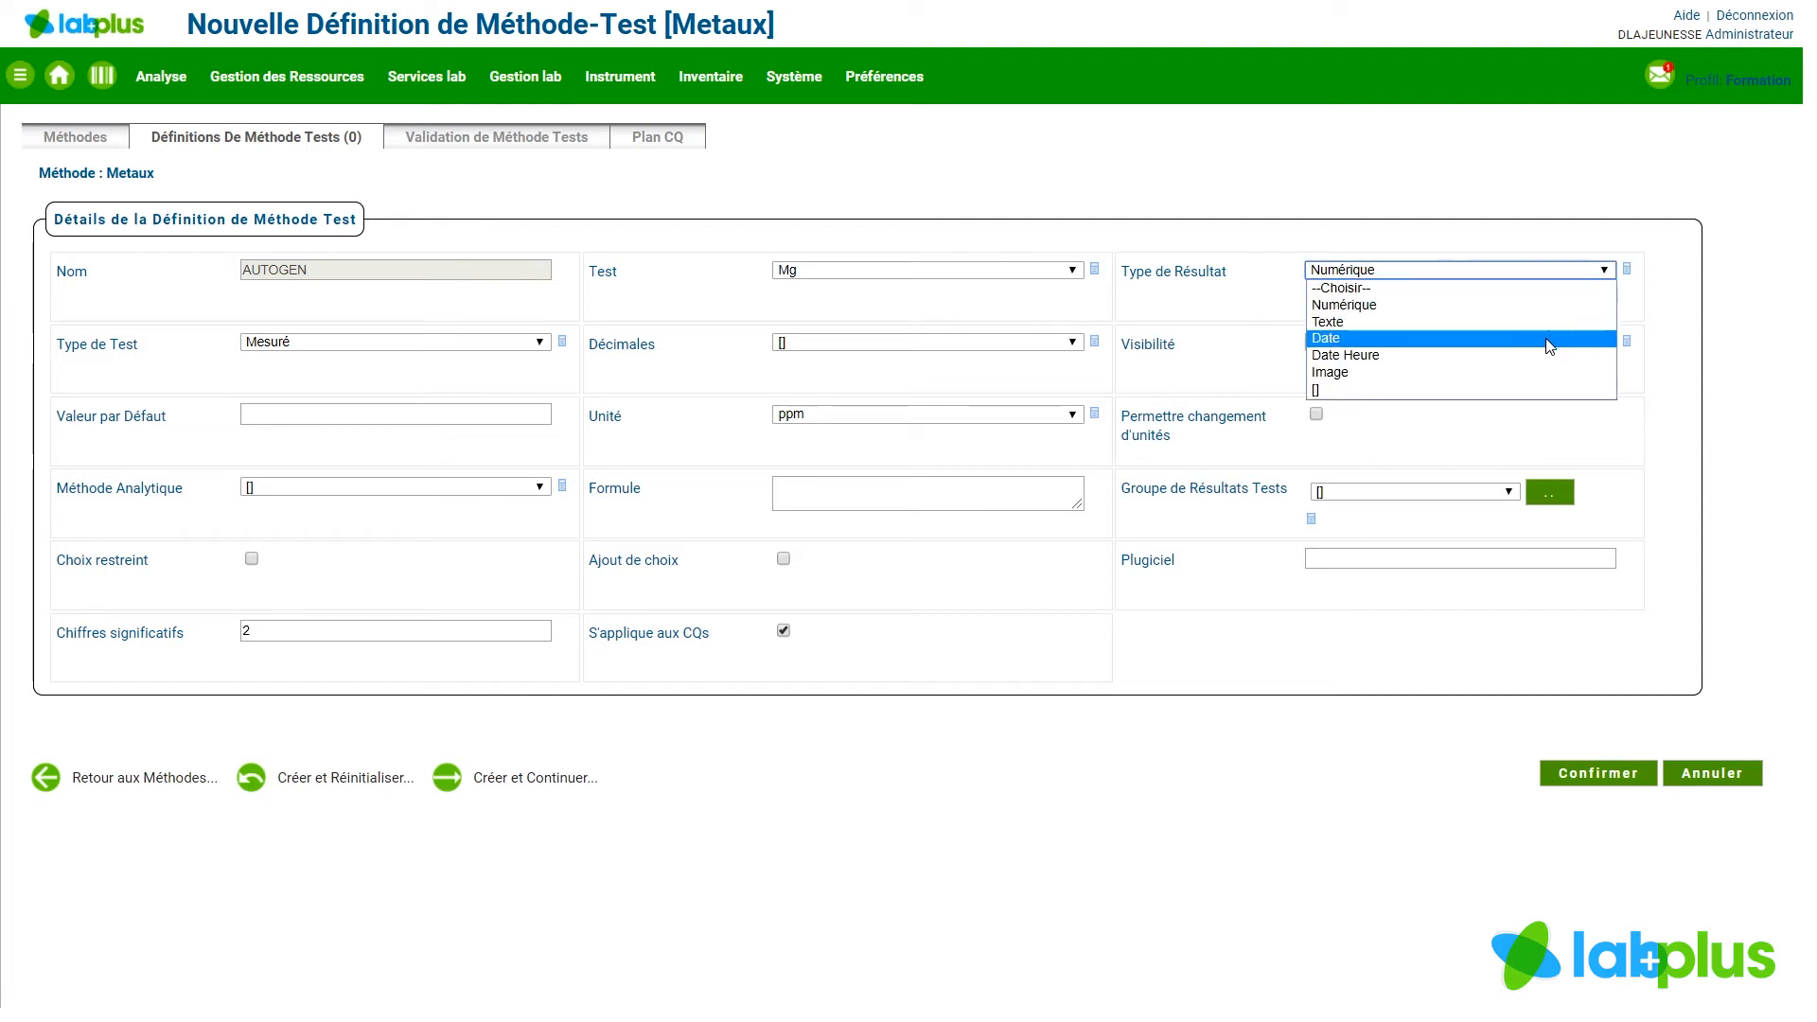
{"action": "left_click", "coordinate": [544, 346]}
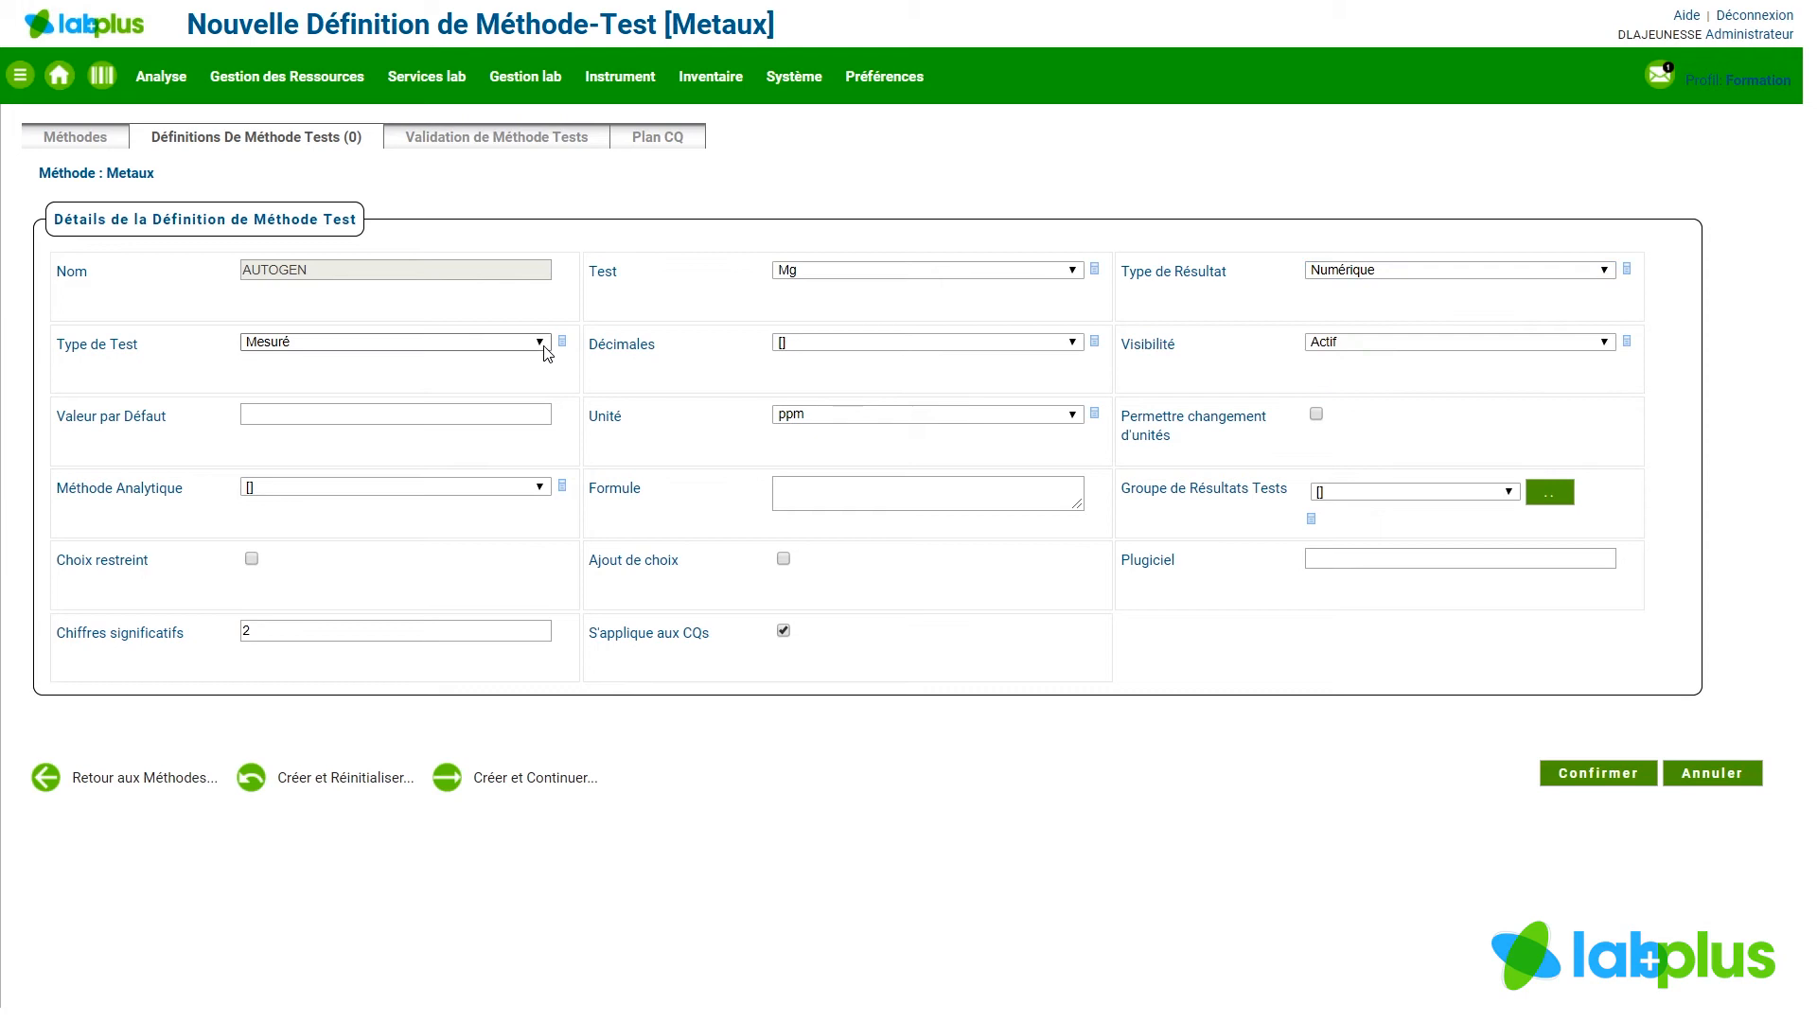
{"action": "left_click", "coordinate": [544, 347]}
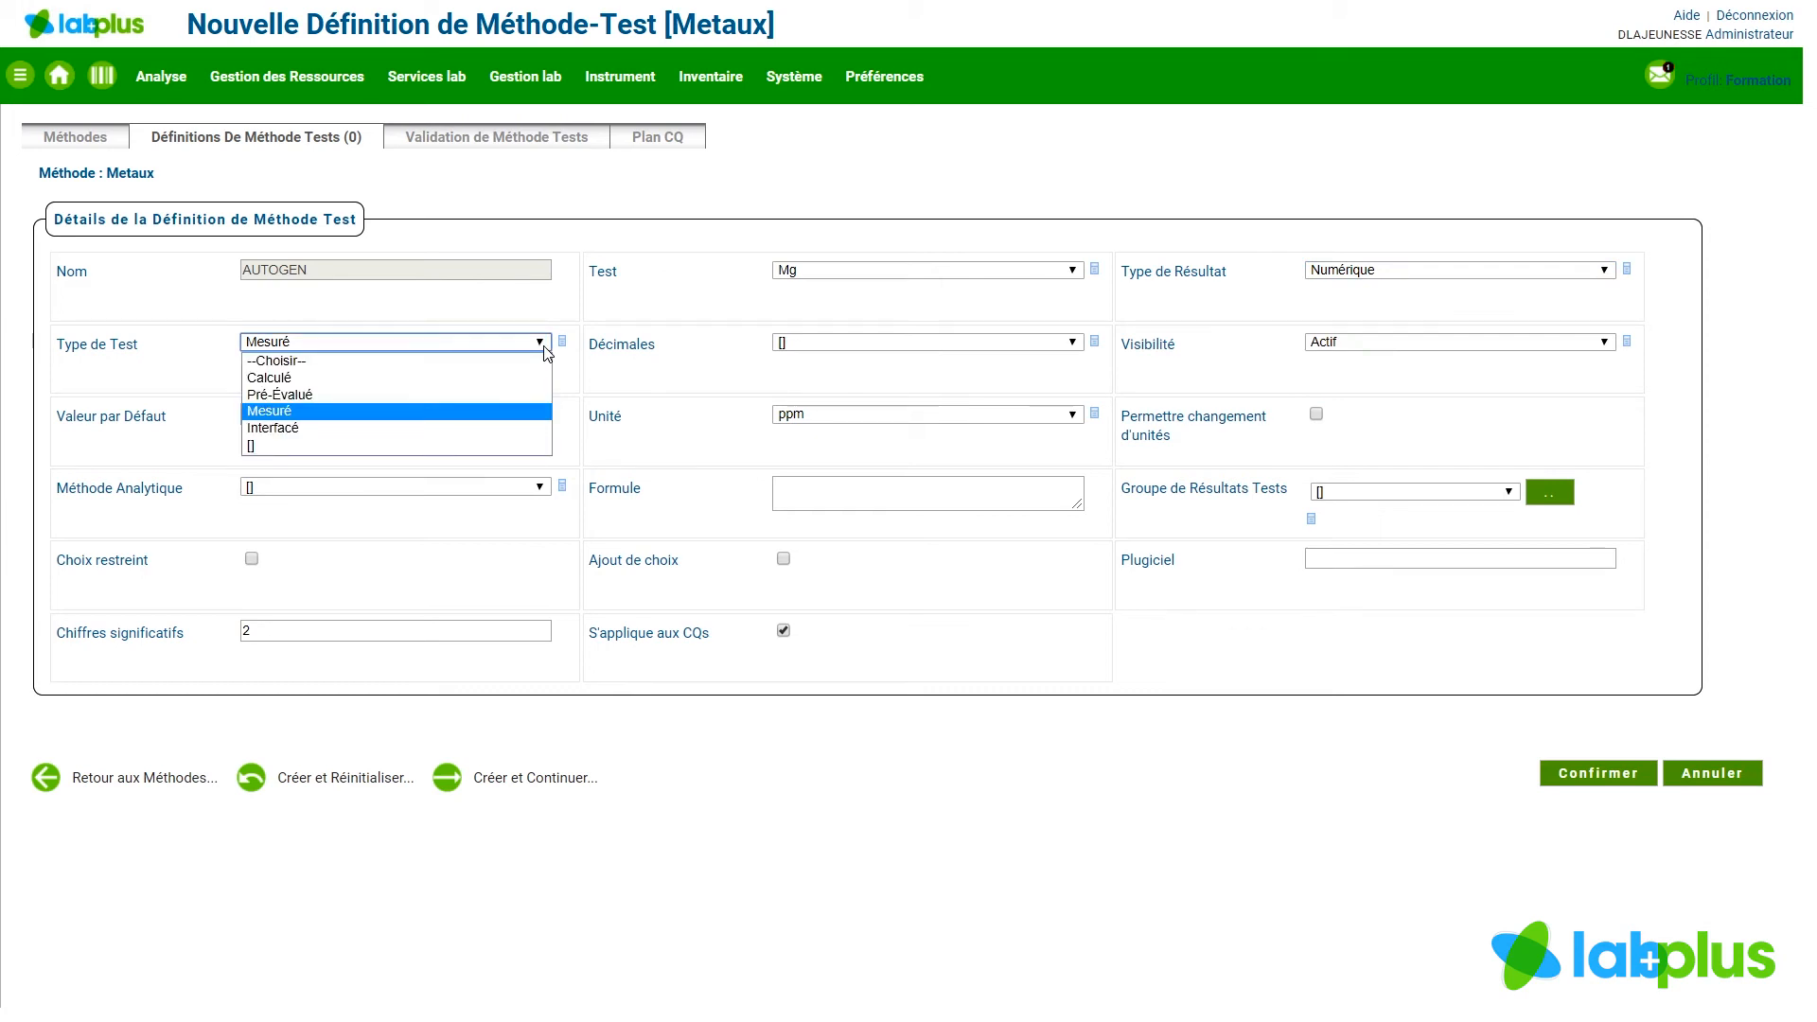
{"action": "key", "text": "Tab"}
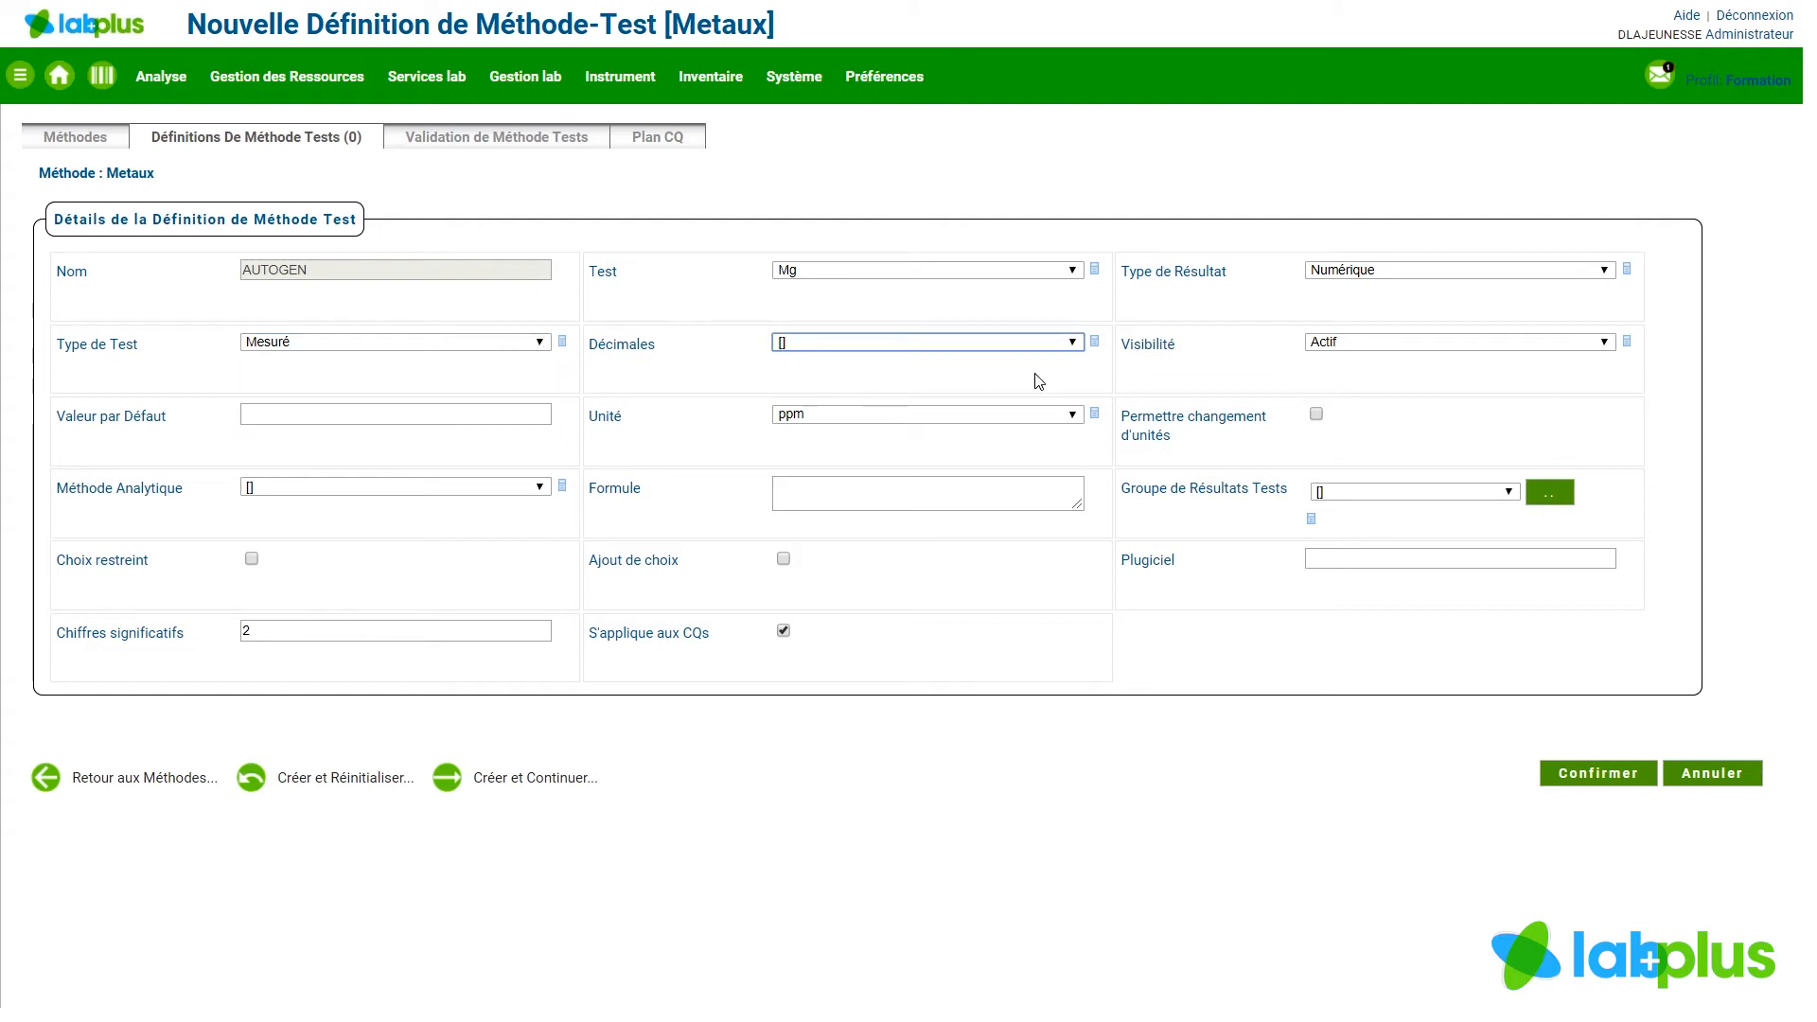
{"action": "left_click", "coordinate": [1072, 342]}
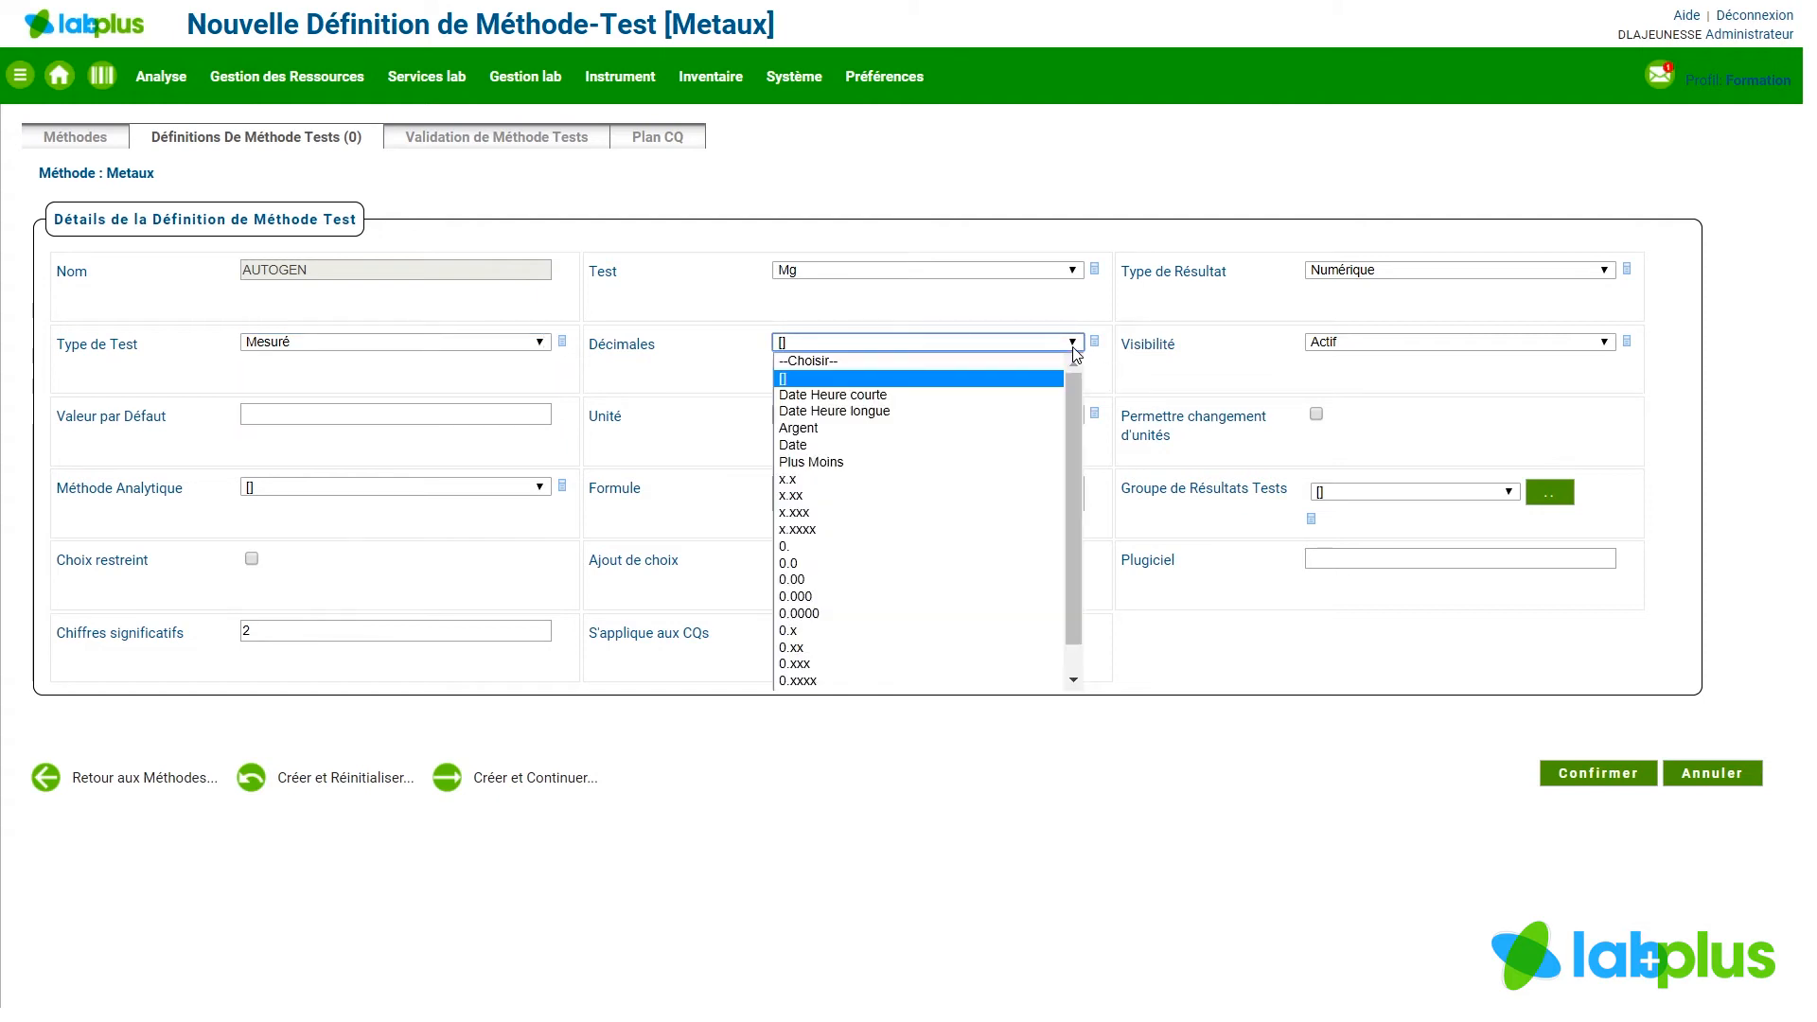
{"action": "left_click", "coordinate": [873, 585]}
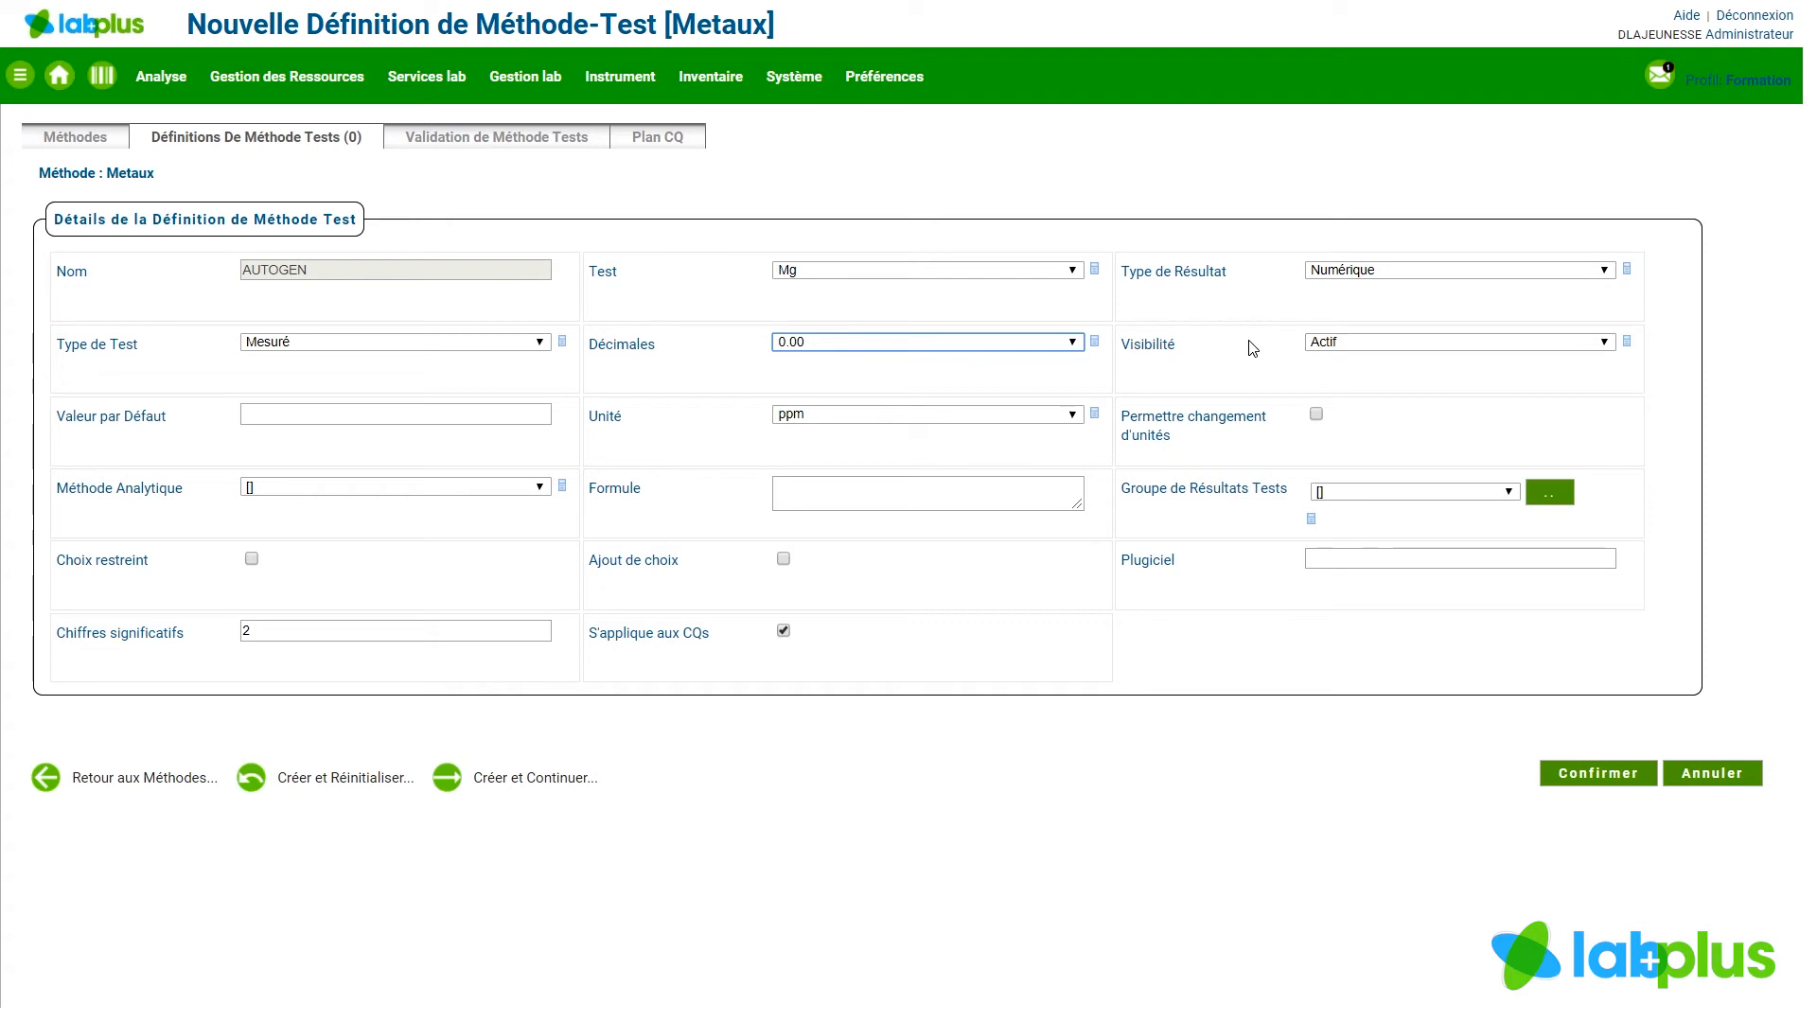
Check the test type and result group options, then create the Mg method-test definition and continue to its validation
{"action": "left_click", "coordinate": [316, 441]}
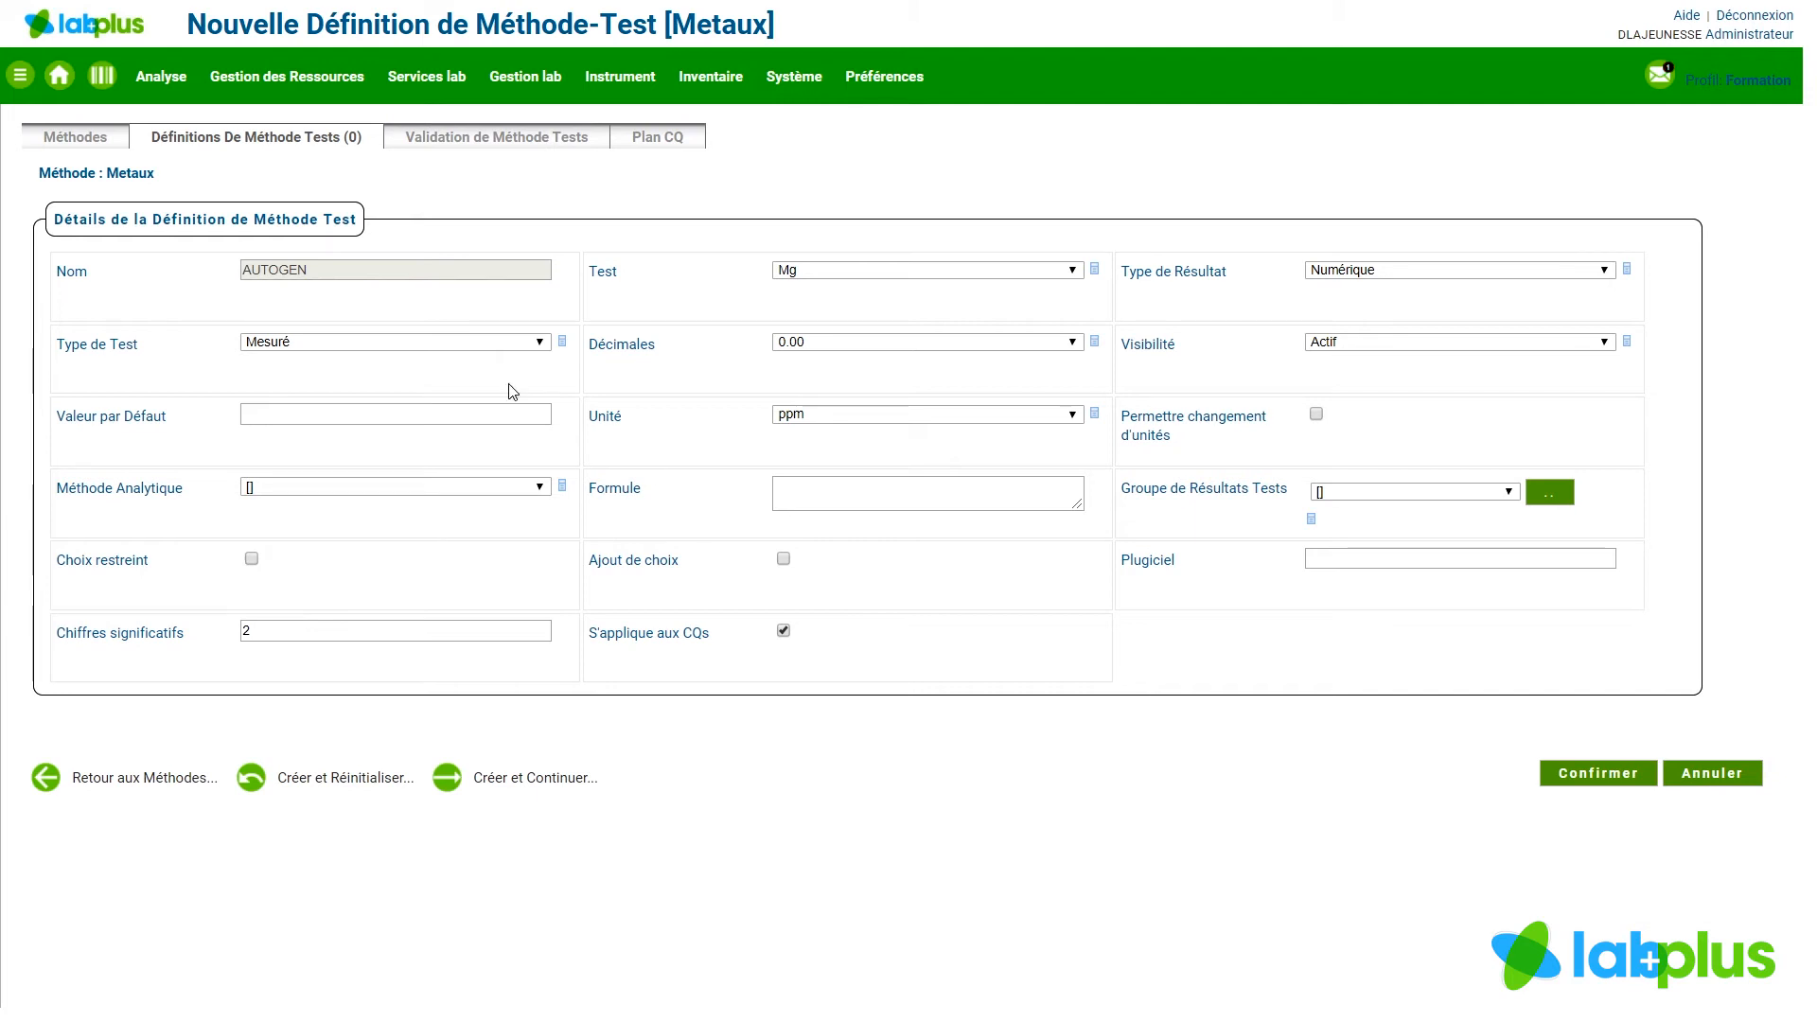
{"action": "left_click", "coordinate": [445, 342]}
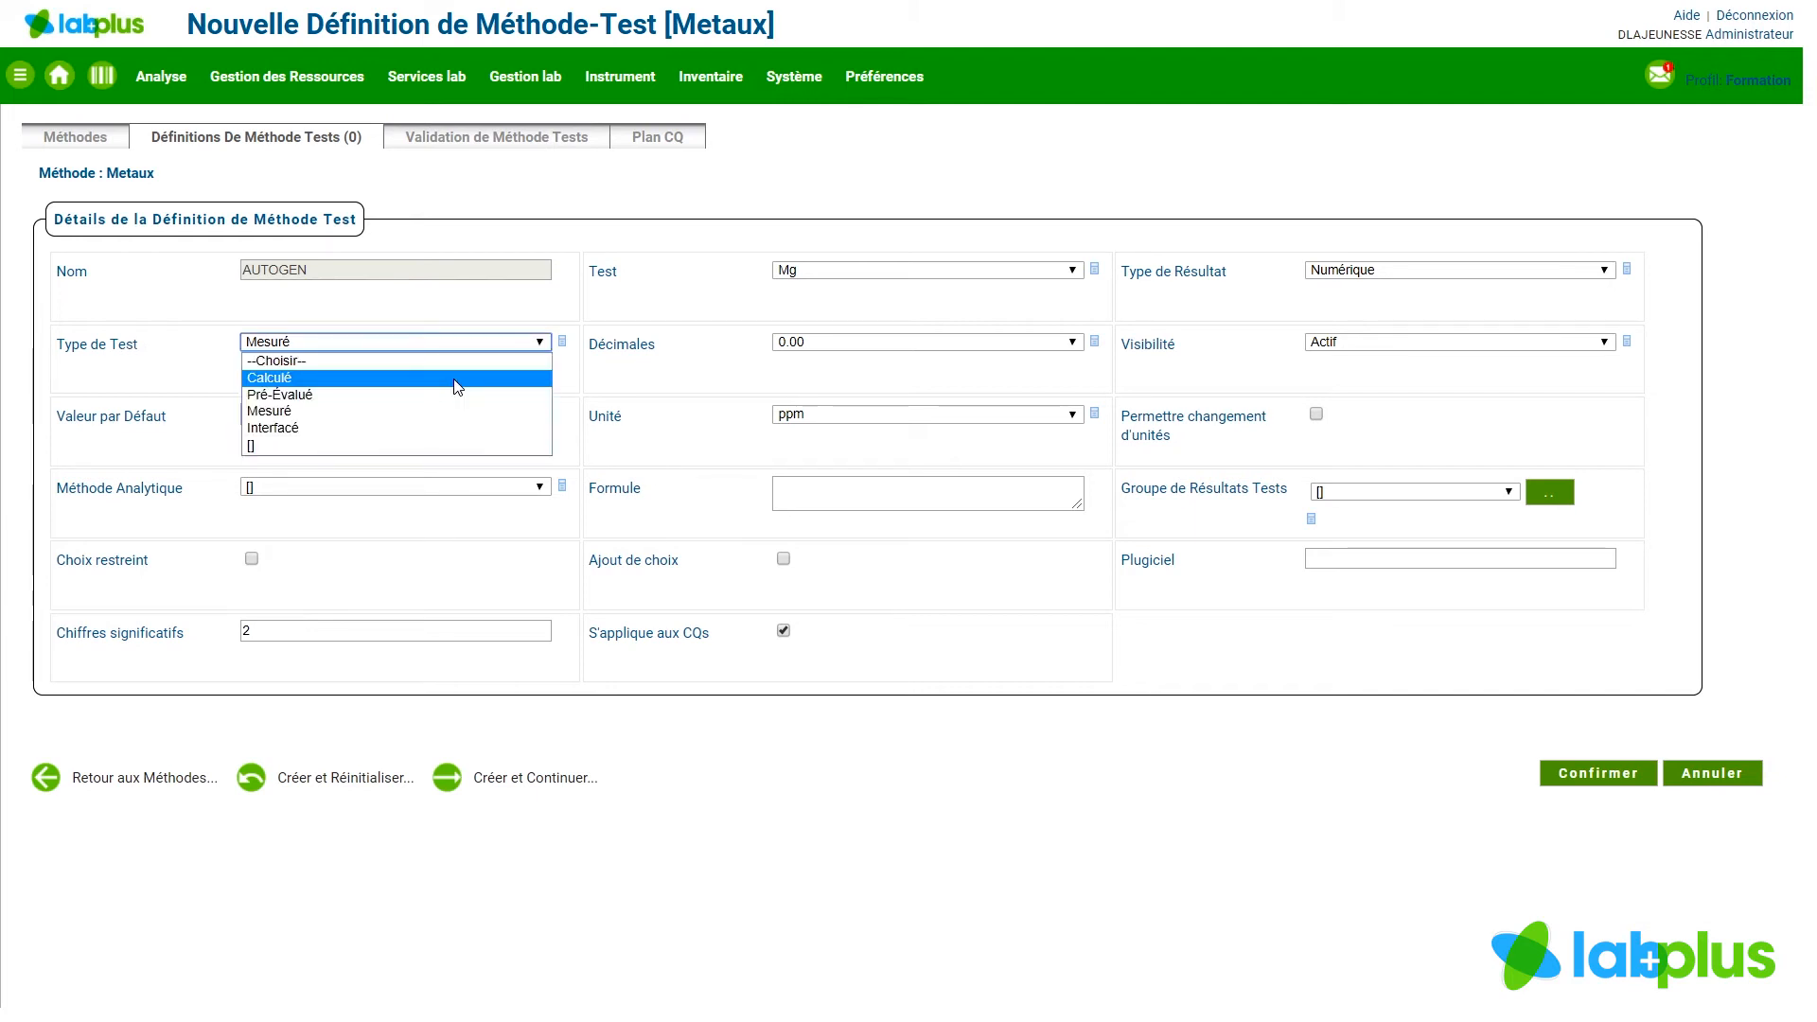
{"action": "left_click", "coordinate": [696, 493]}
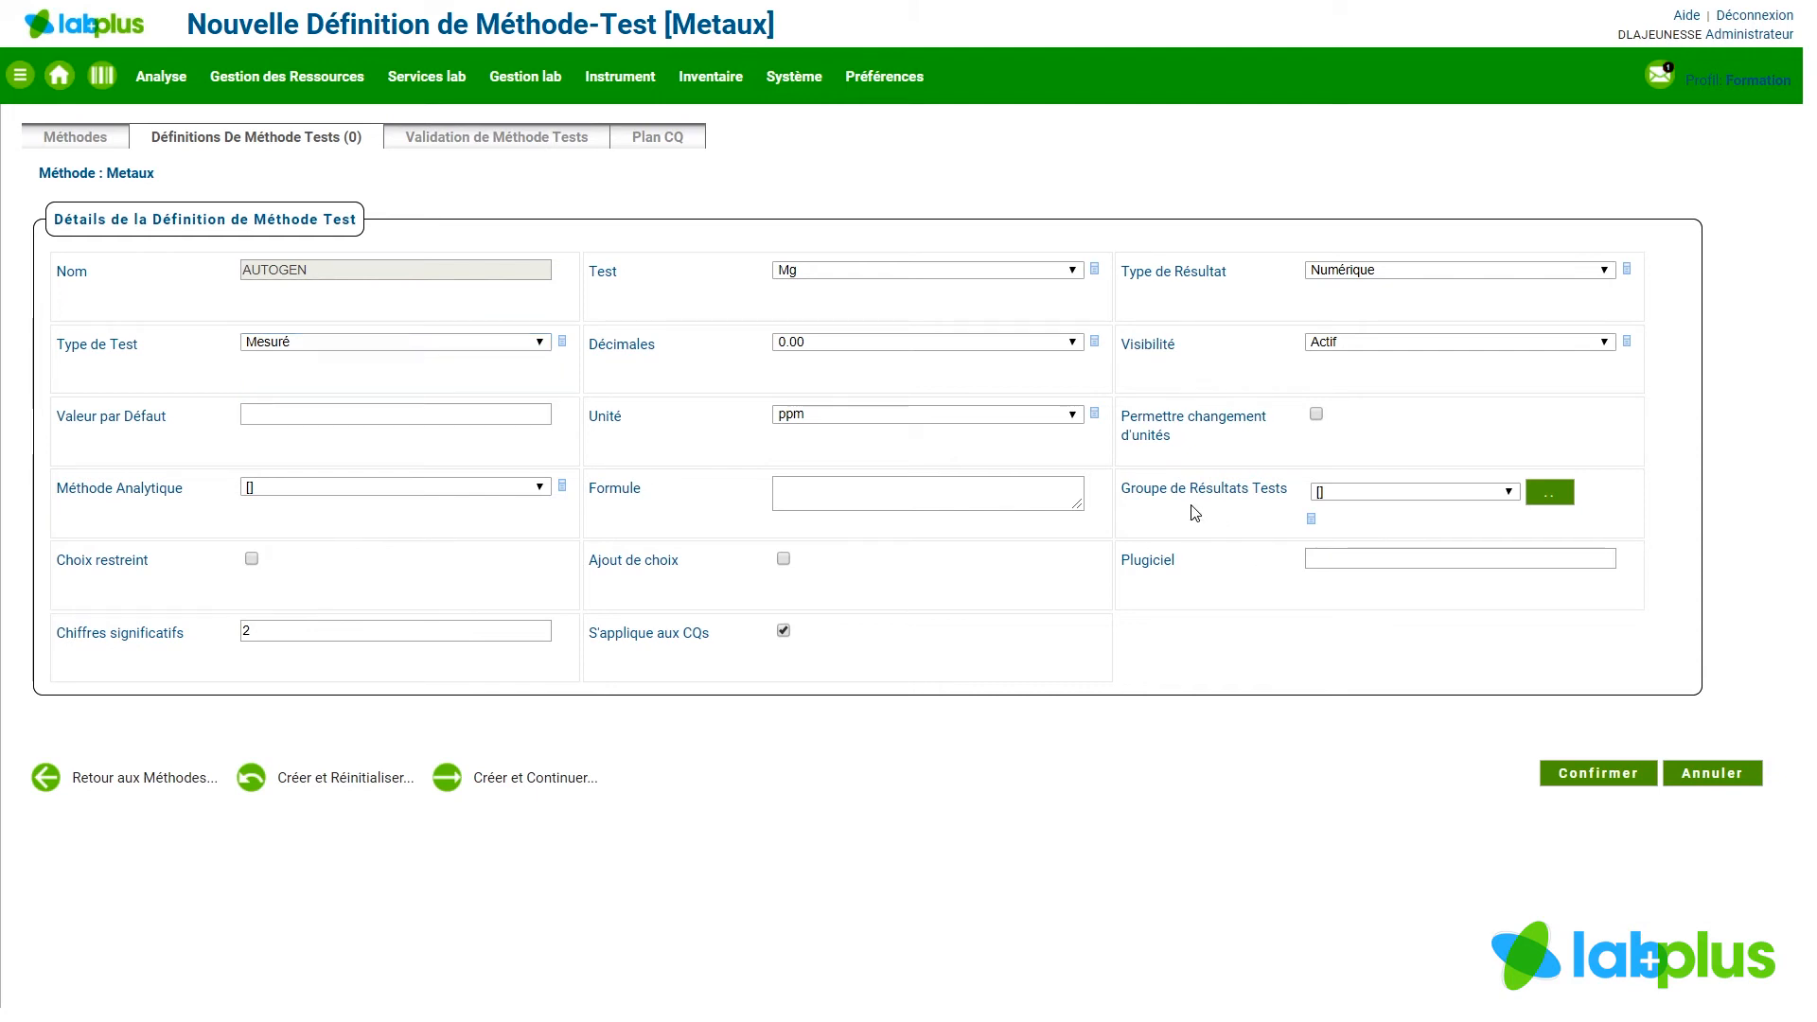
{"action": "left_click", "coordinate": [1517, 498]}
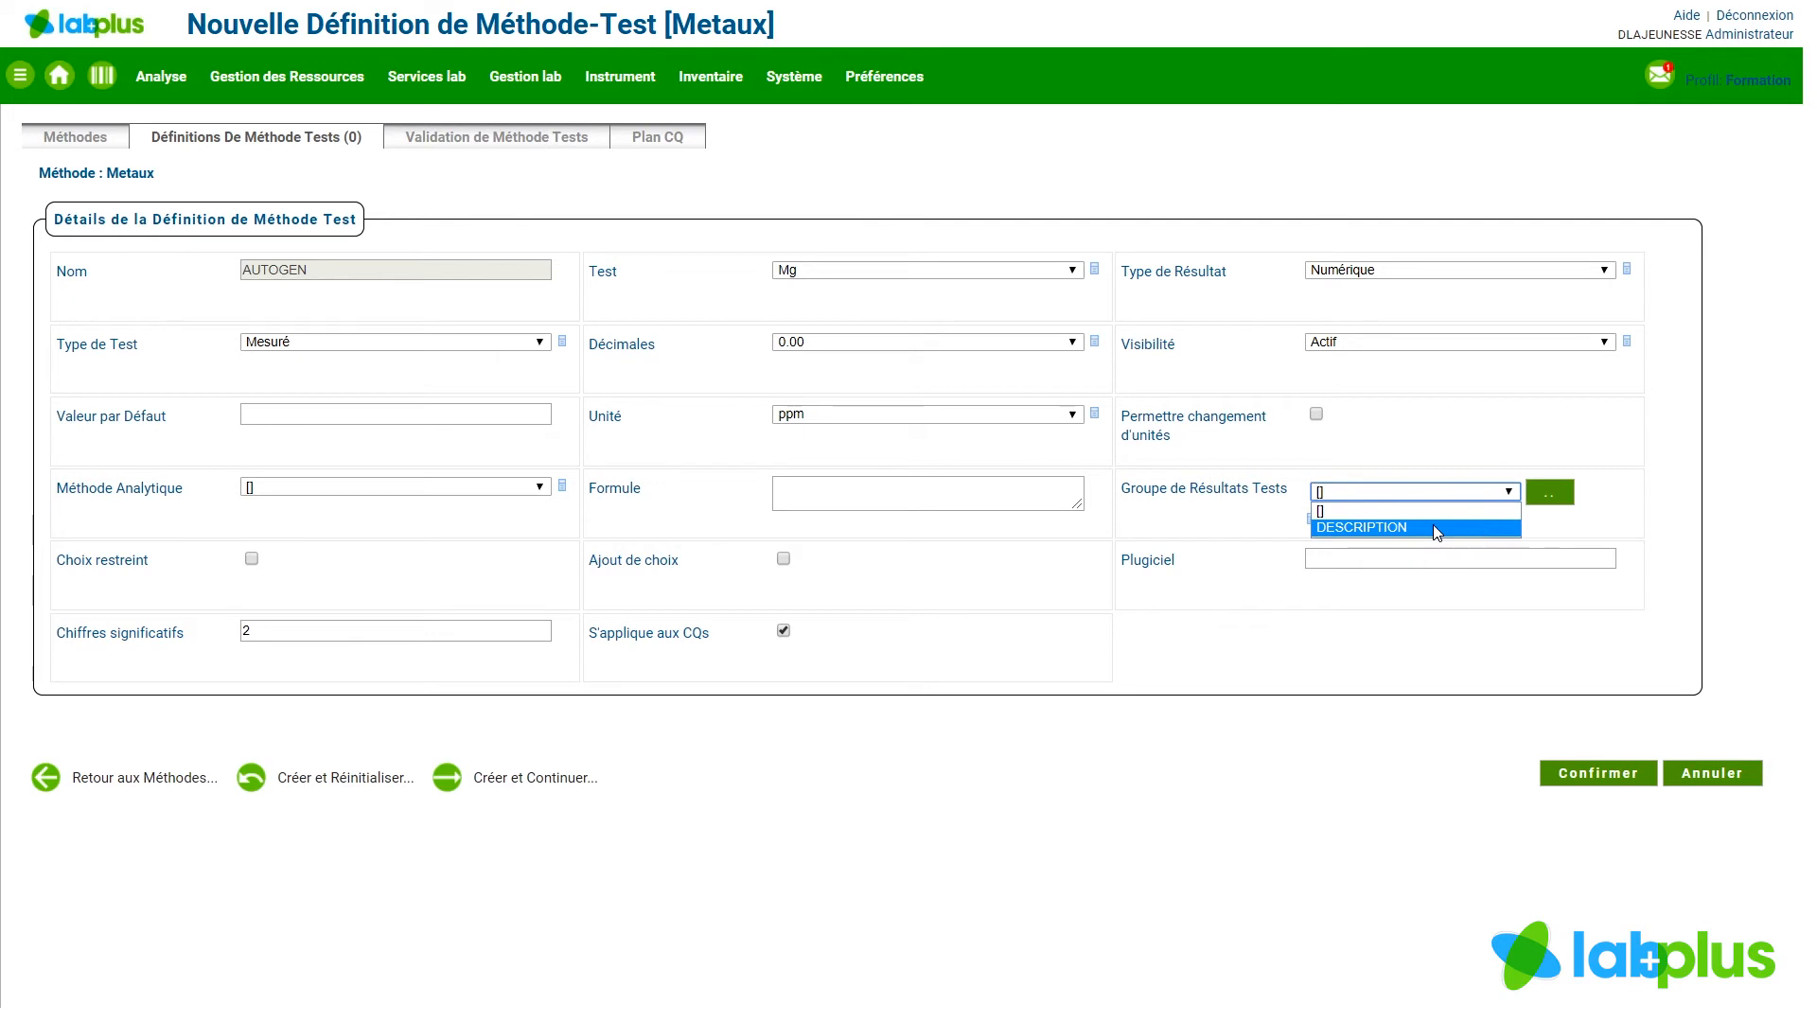
{"action": "left_click", "coordinate": [1225, 523]}
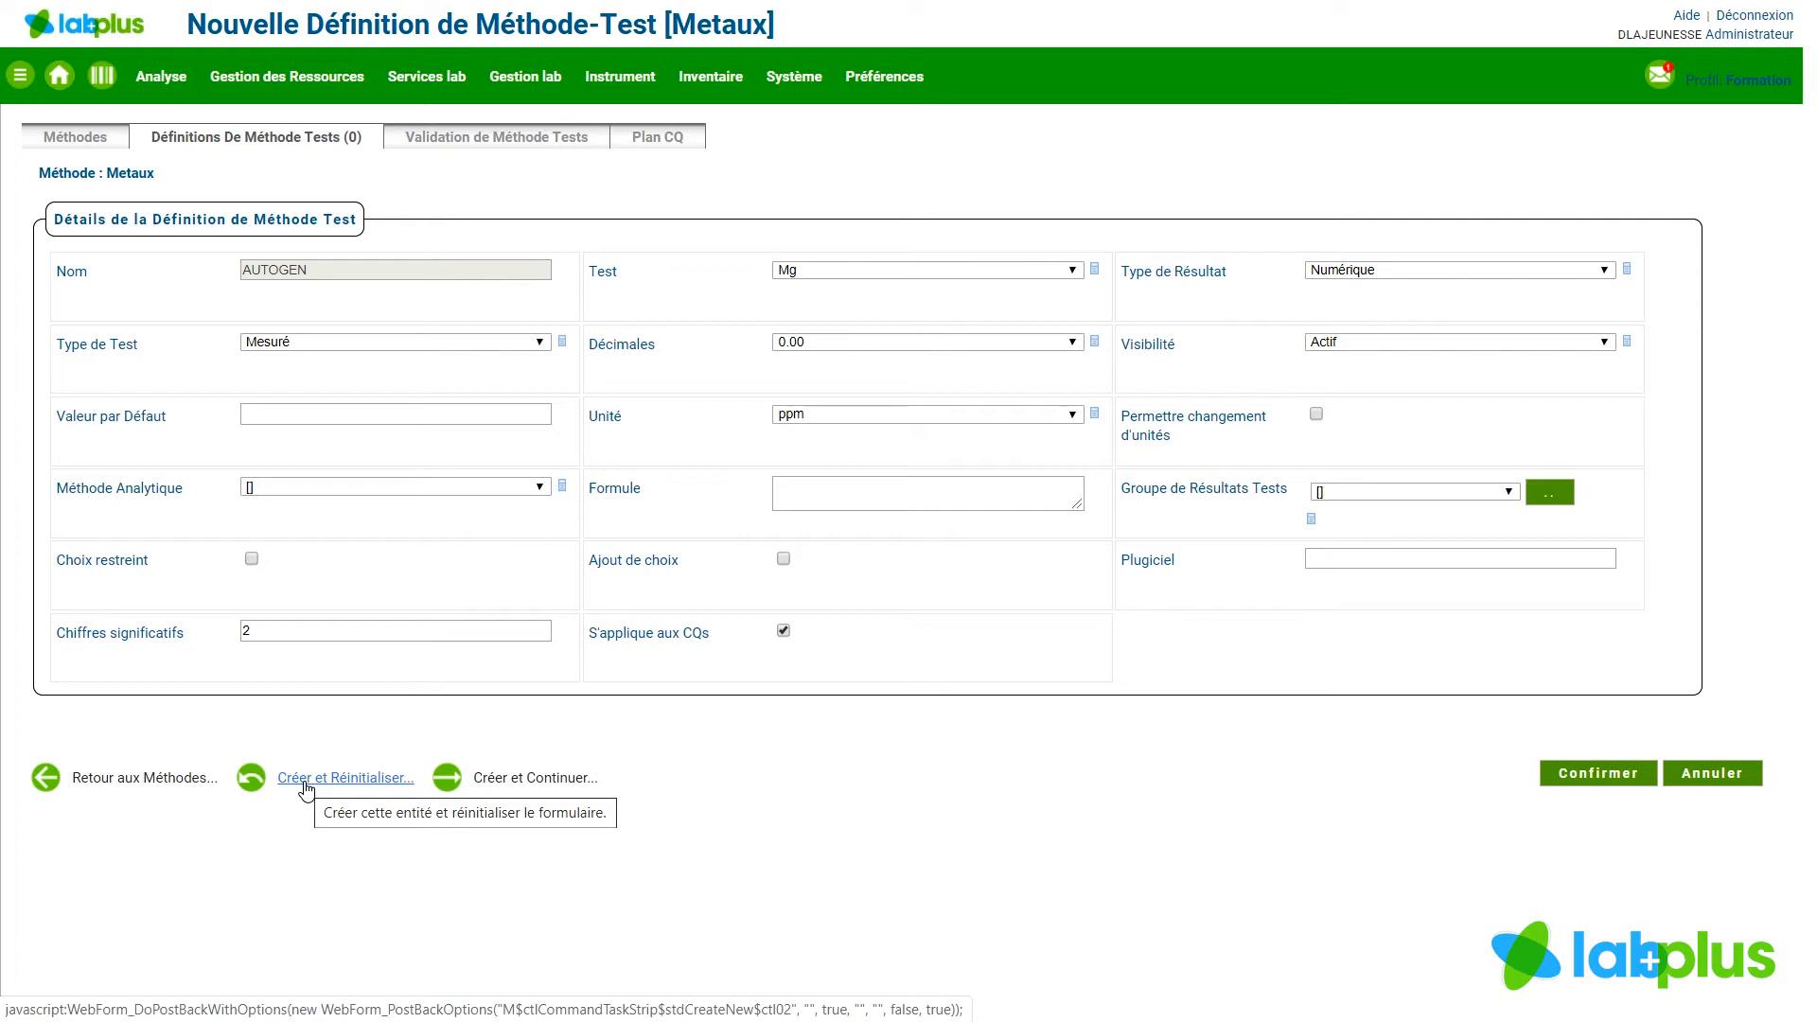
{"action": "left_click", "coordinate": [525, 777]}
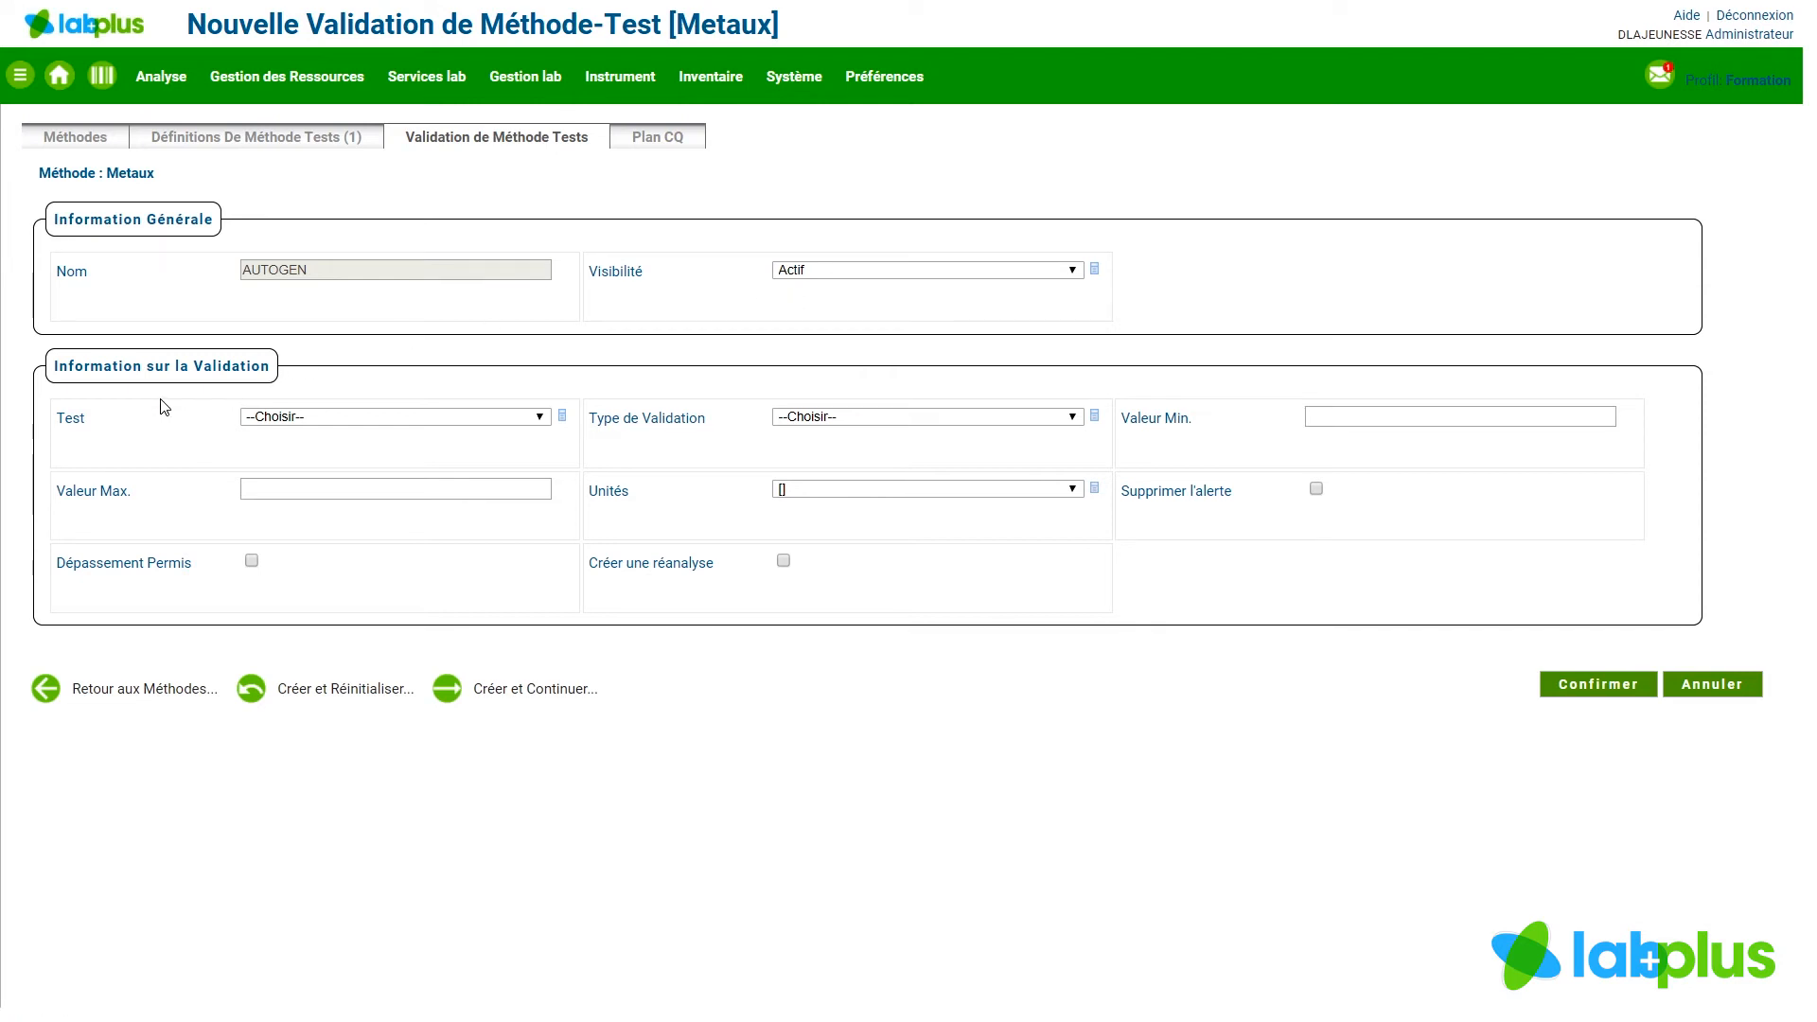
Select the Mg test for the new validation and set its validation type to Limite de Contrôle
{"action": "left_click", "coordinate": [538, 418]}
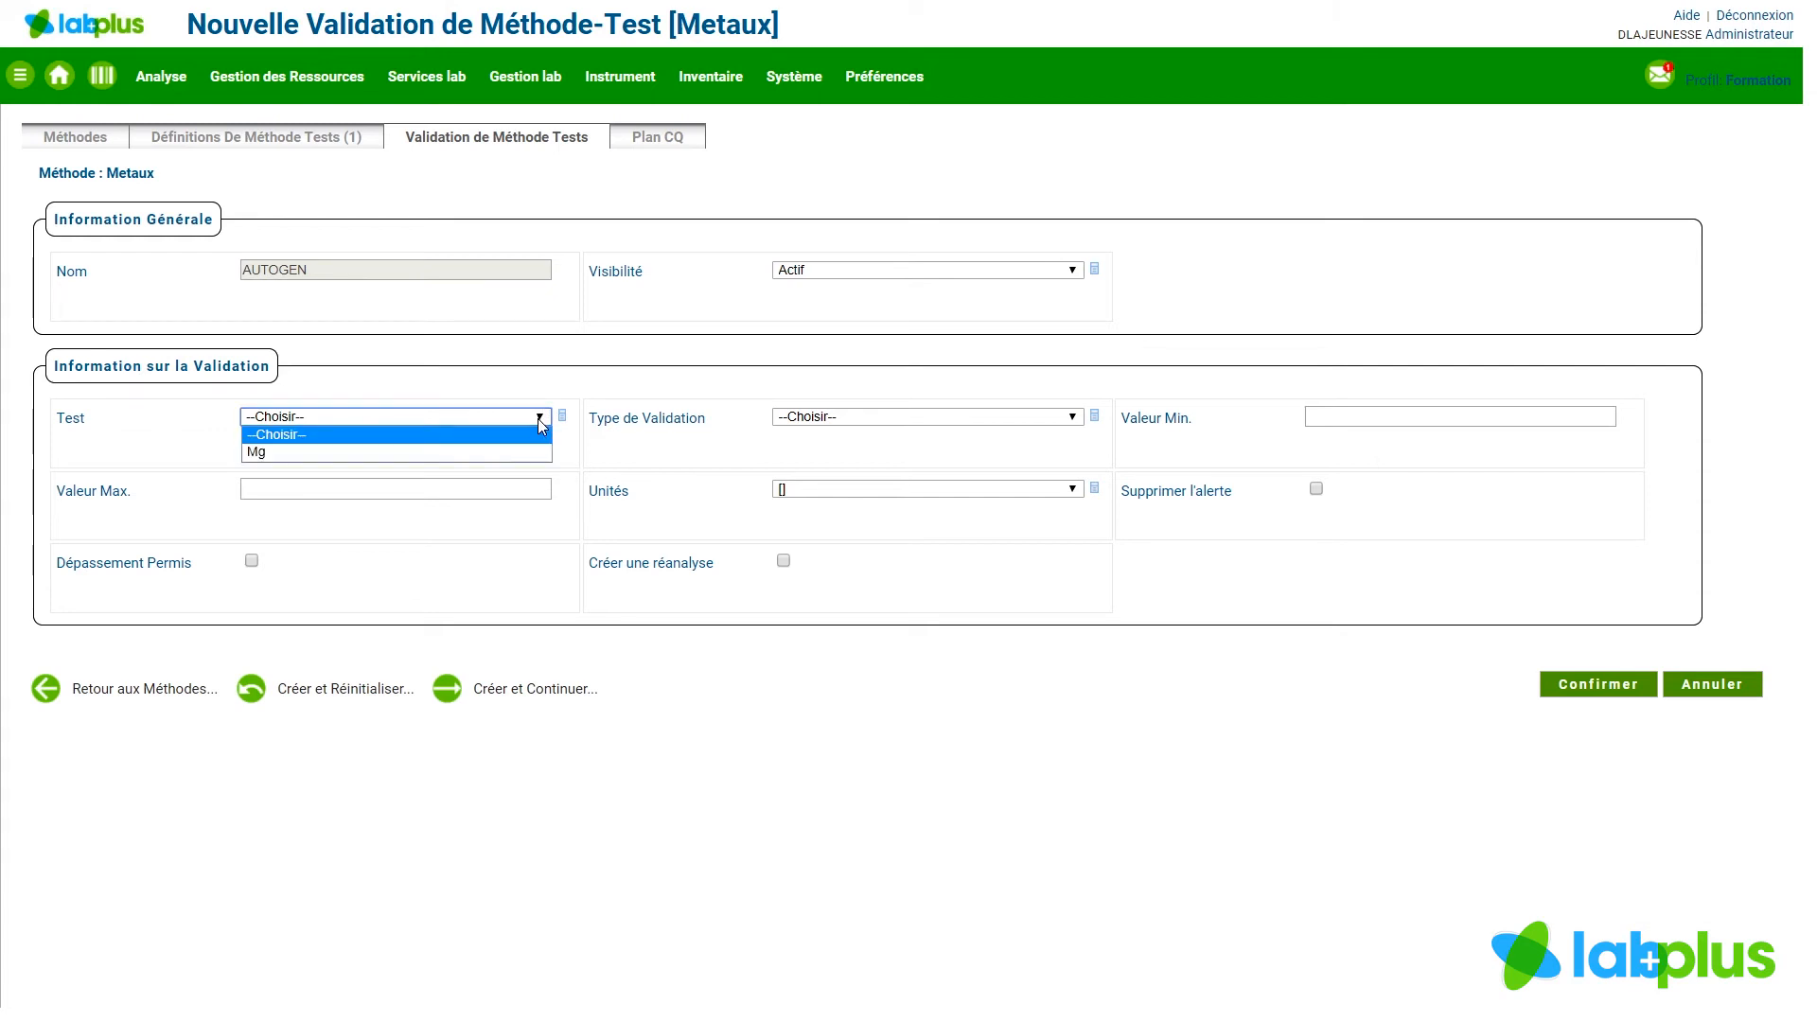
{"action": "left_click", "coordinate": [492, 452]}
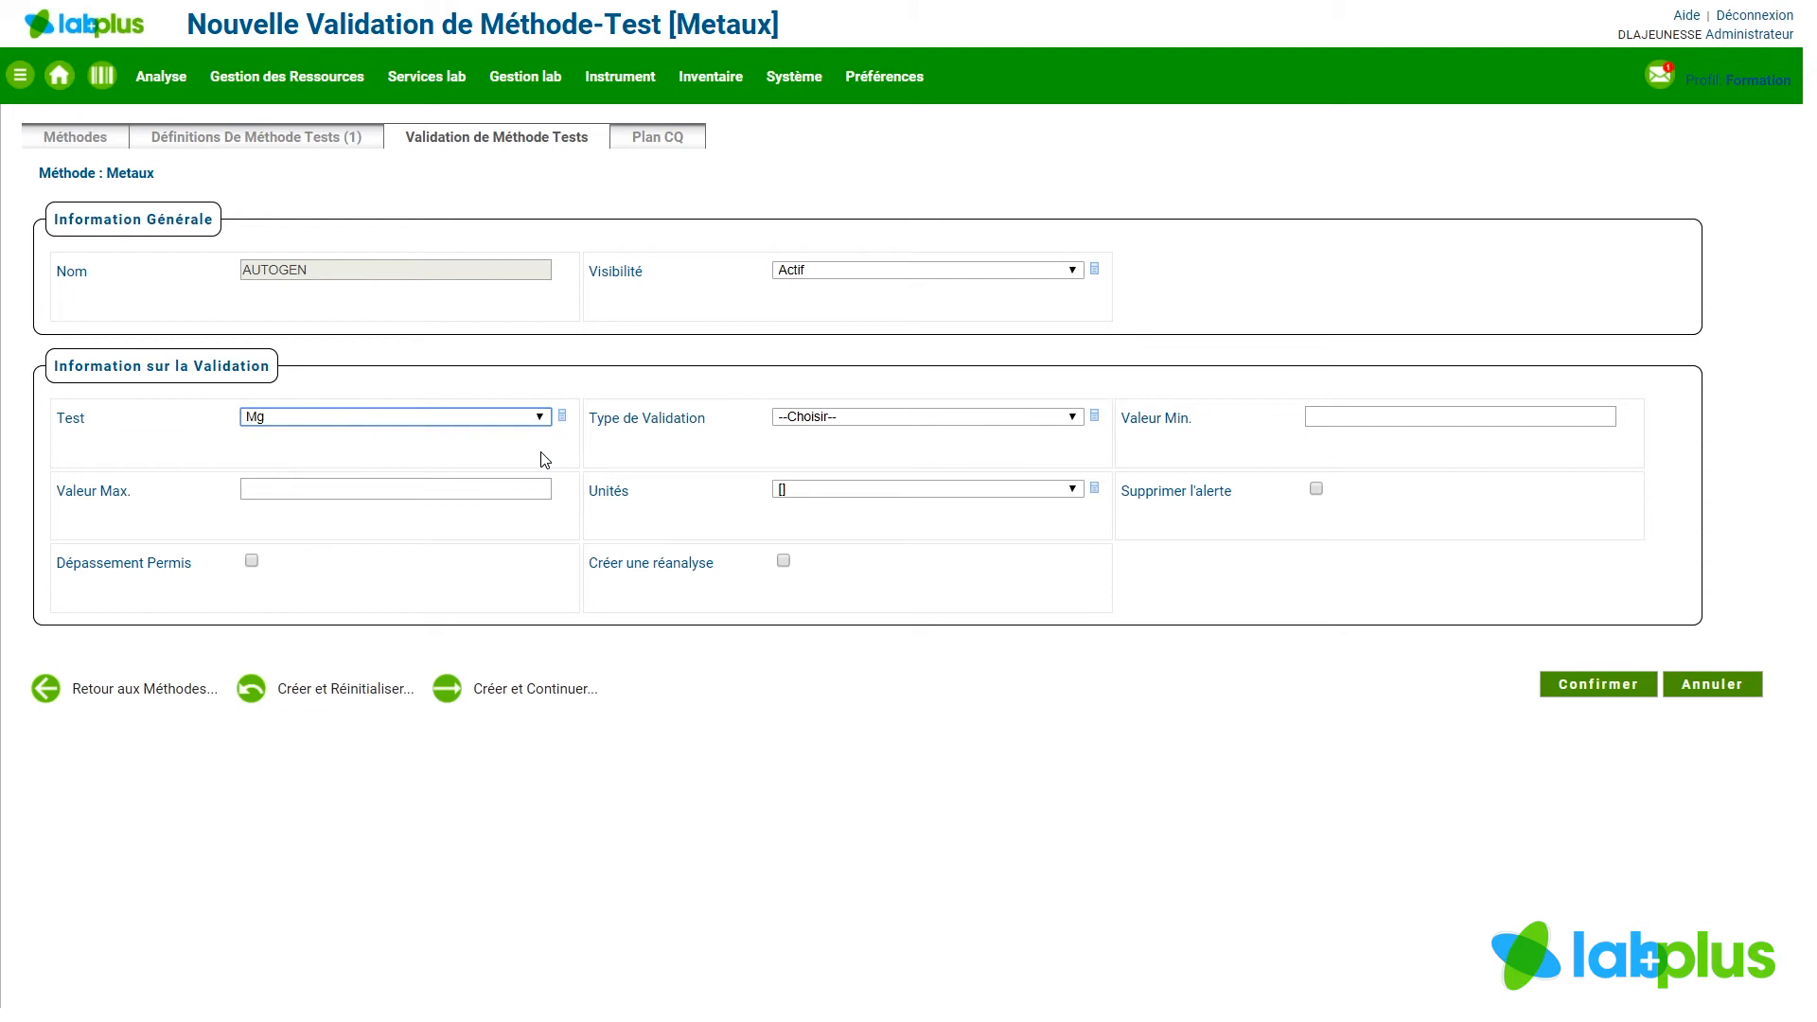
{"action": "left_click", "coordinate": [1077, 425]}
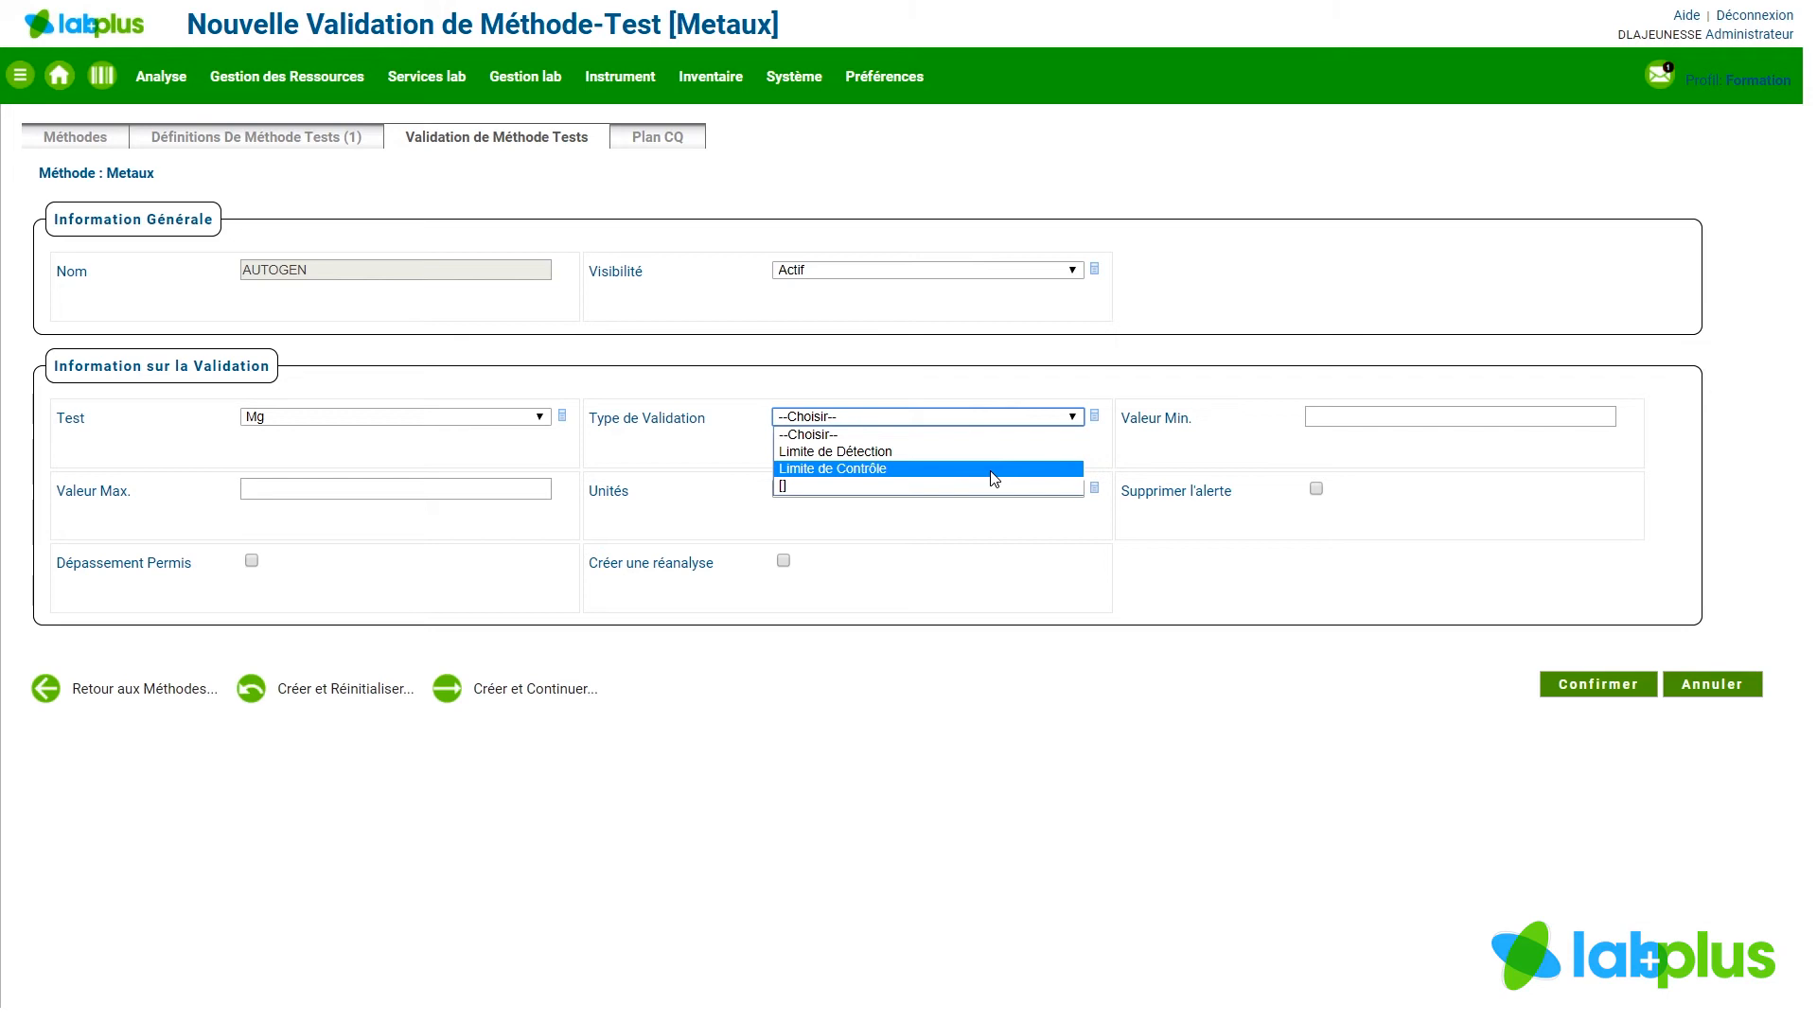
{"action": "left_click", "coordinate": [937, 469]}
{"action": "left_click", "coordinate": [920, 473]}
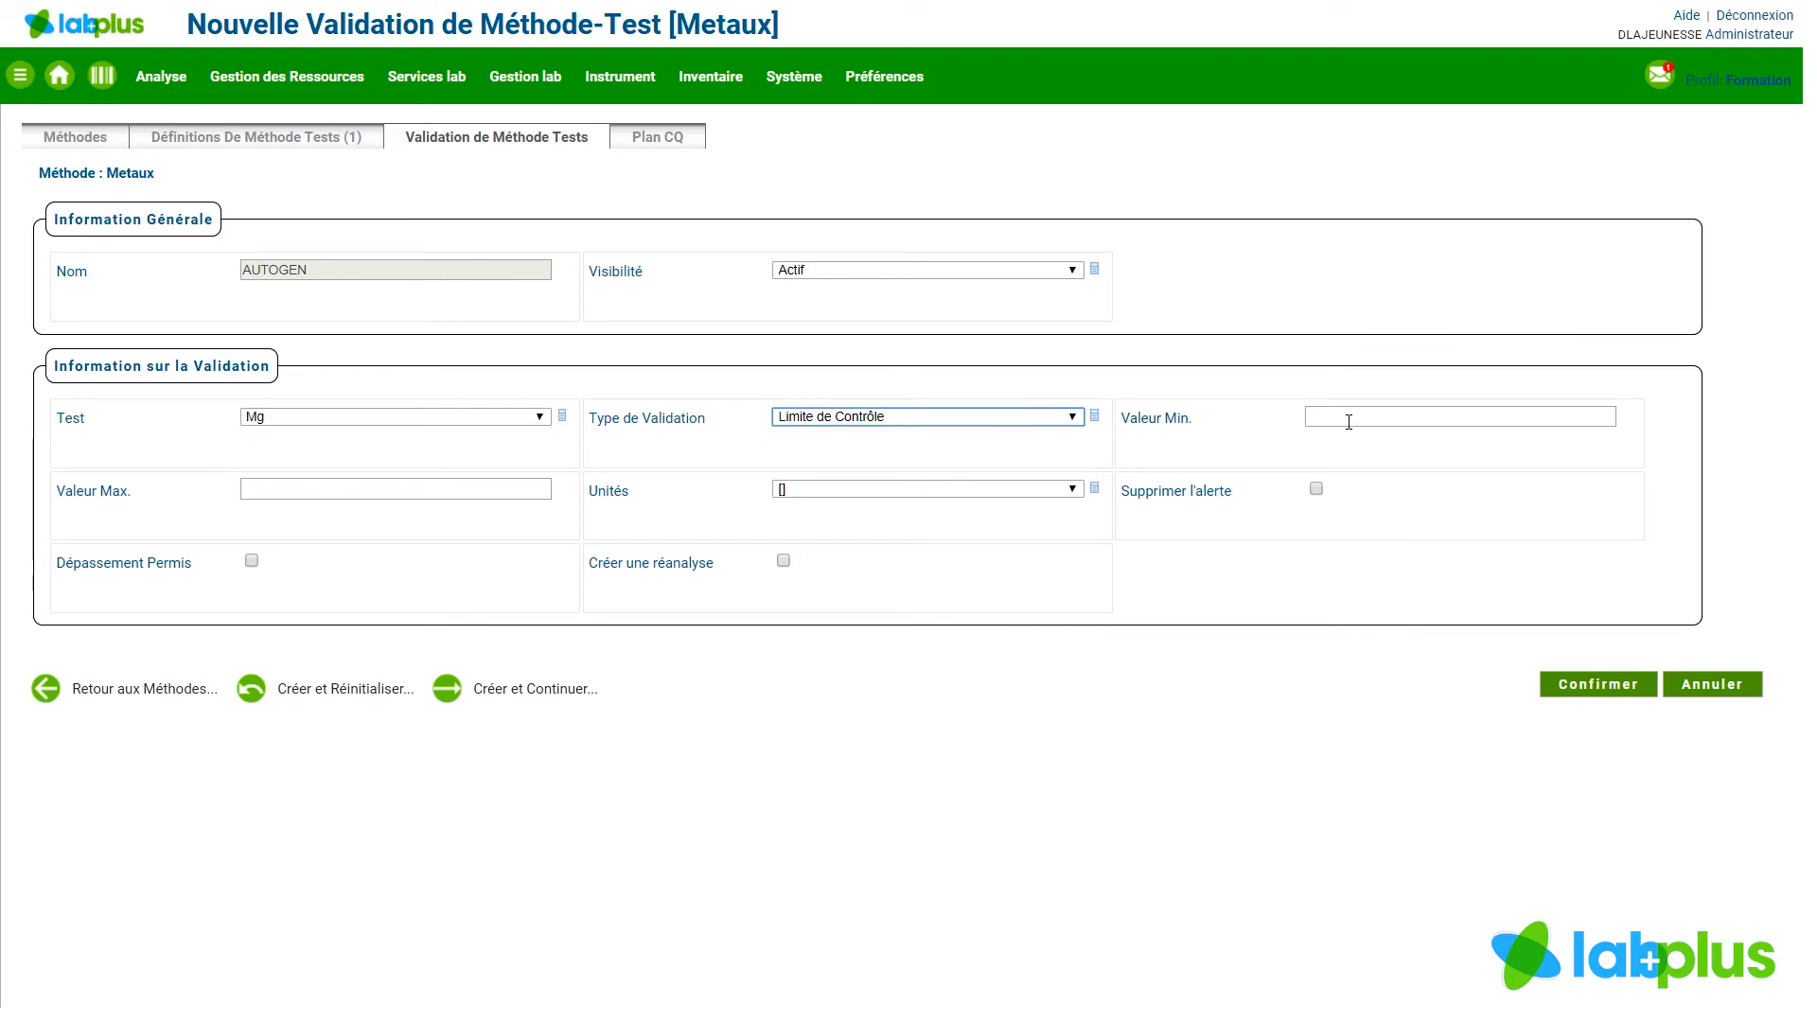
{"action": "left_click", "coordinate": [1239, 446]}
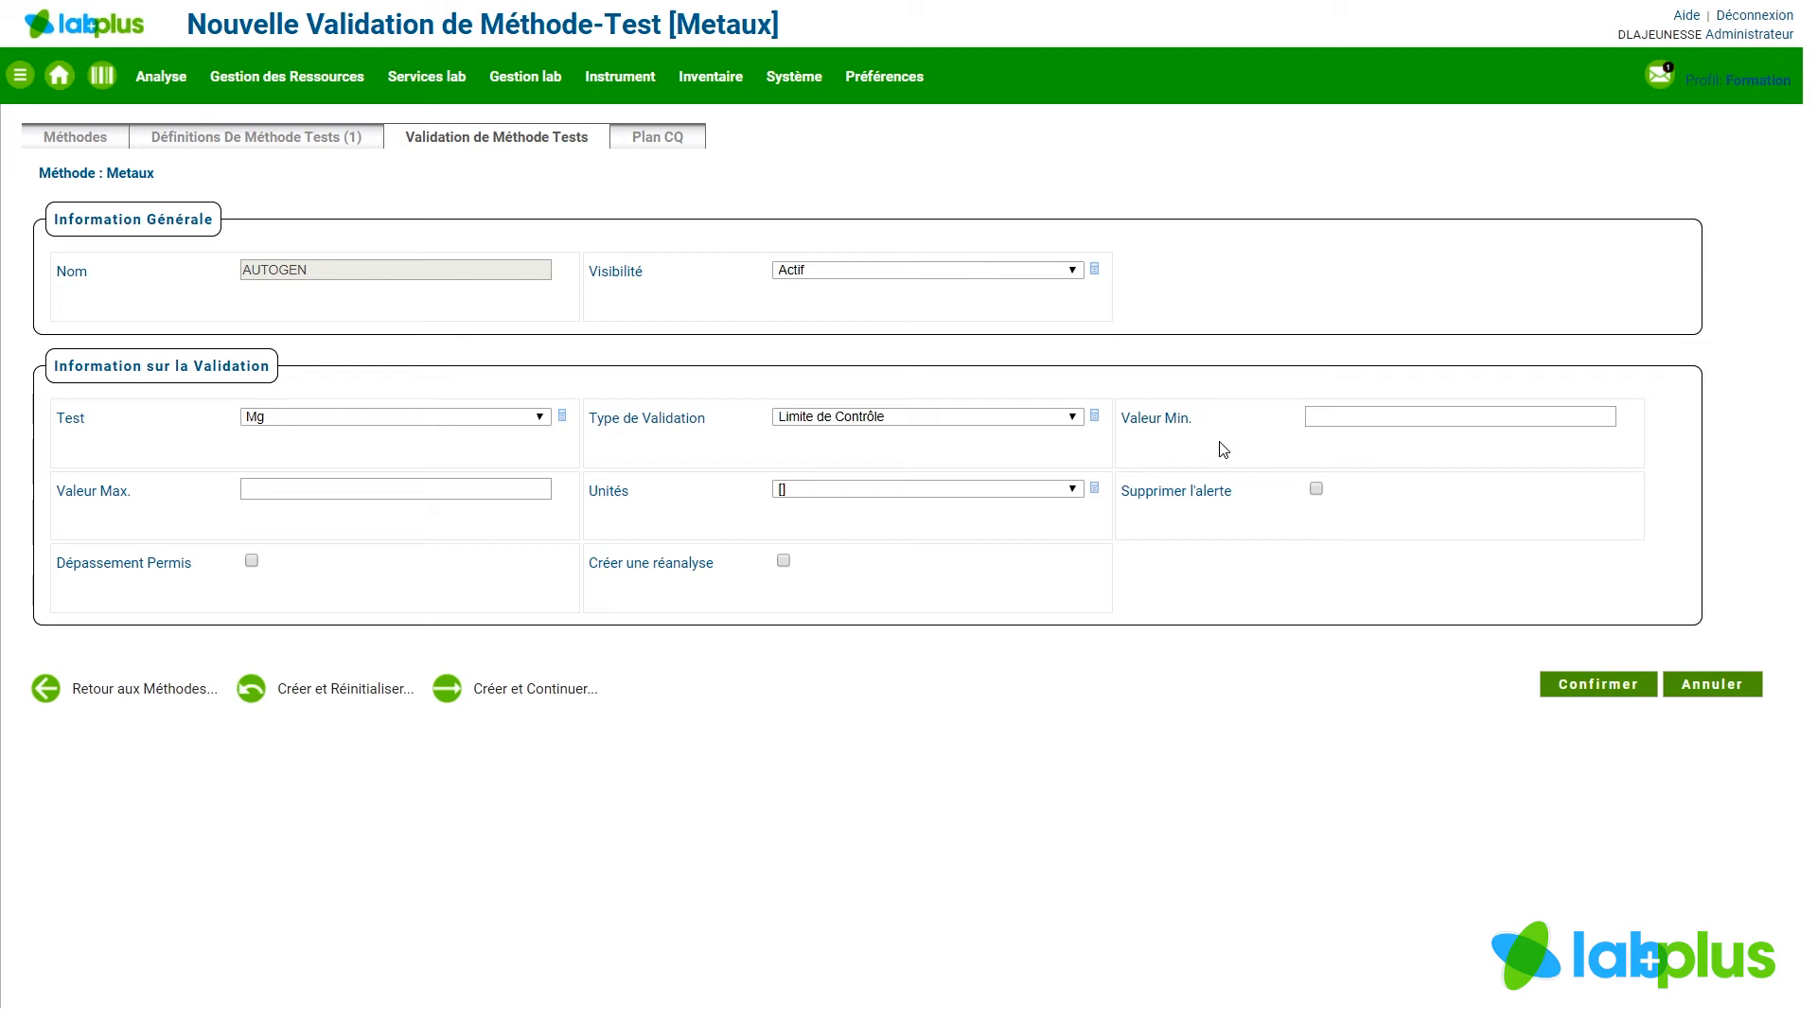
Set the Mg control limits to minimum 5 and maximum 10 in ppm, and create the validation, continuing to the QC plan
{"action": "left_click", "coordinate": [1328, 421]}
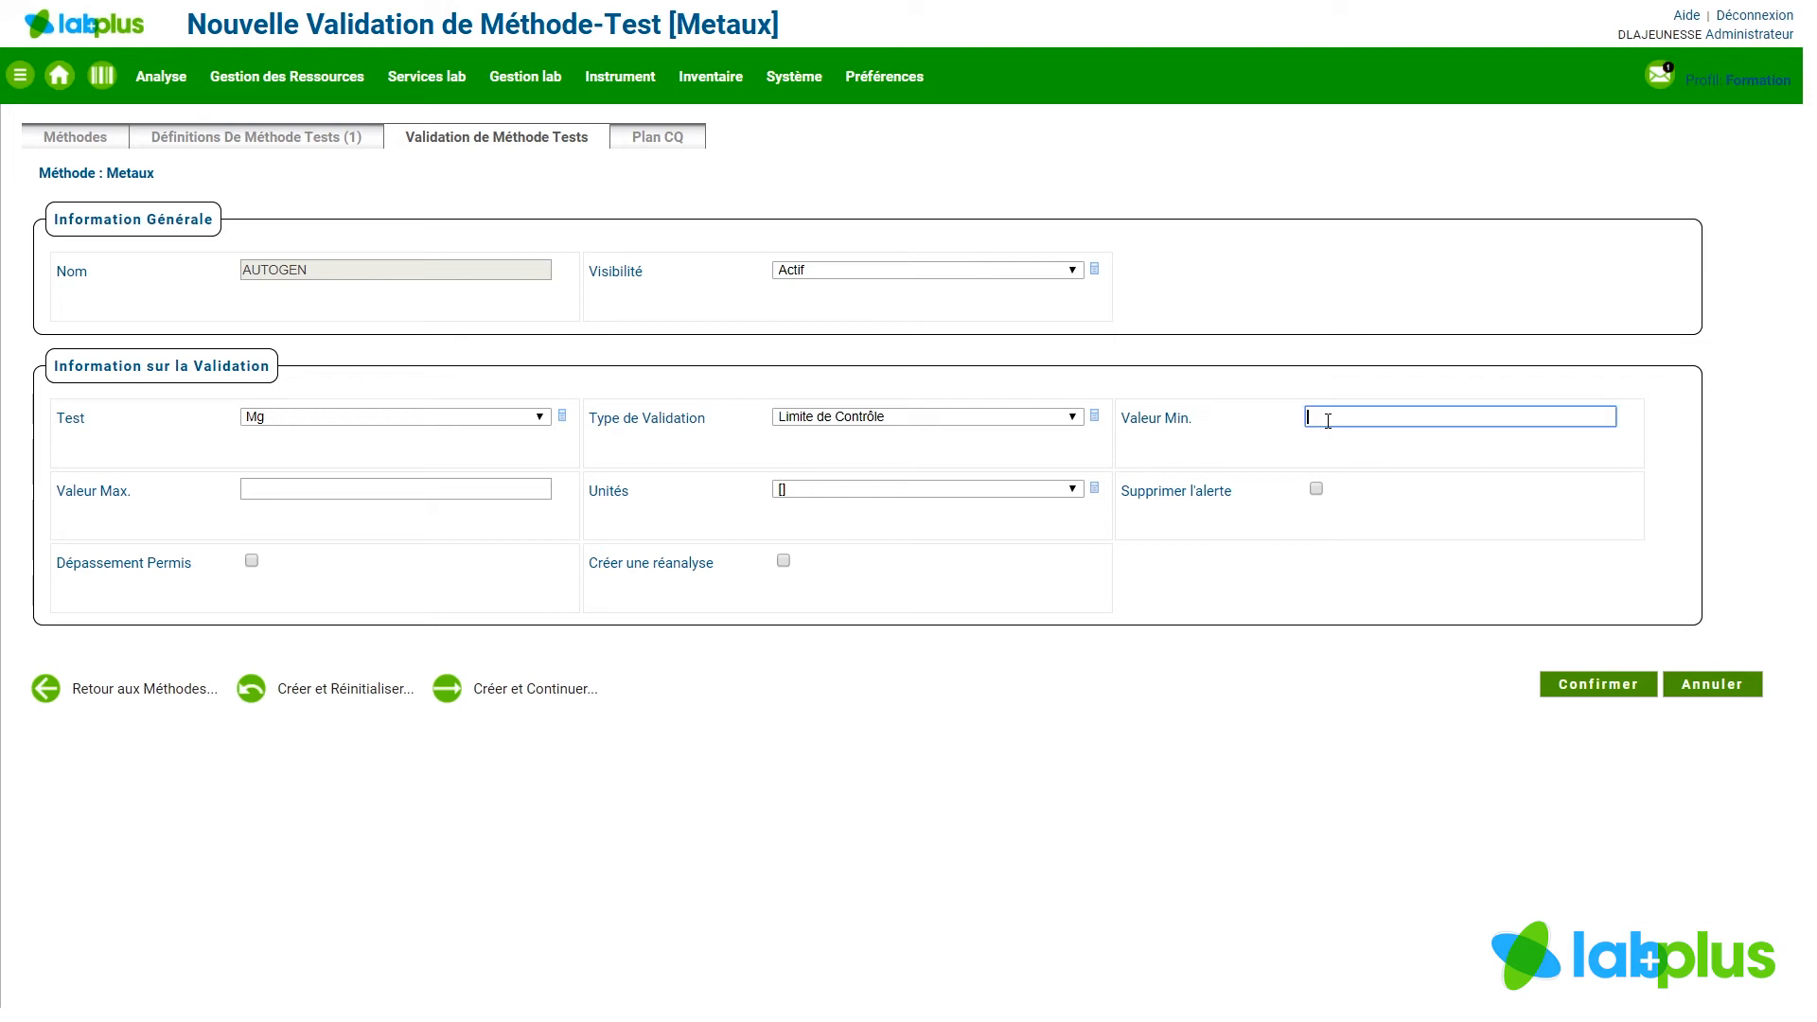
{"action": "type", "text": "5"}
{"action": "left_click", "coordinate": [287, 493]}
{"action": "type", "text": "10"}
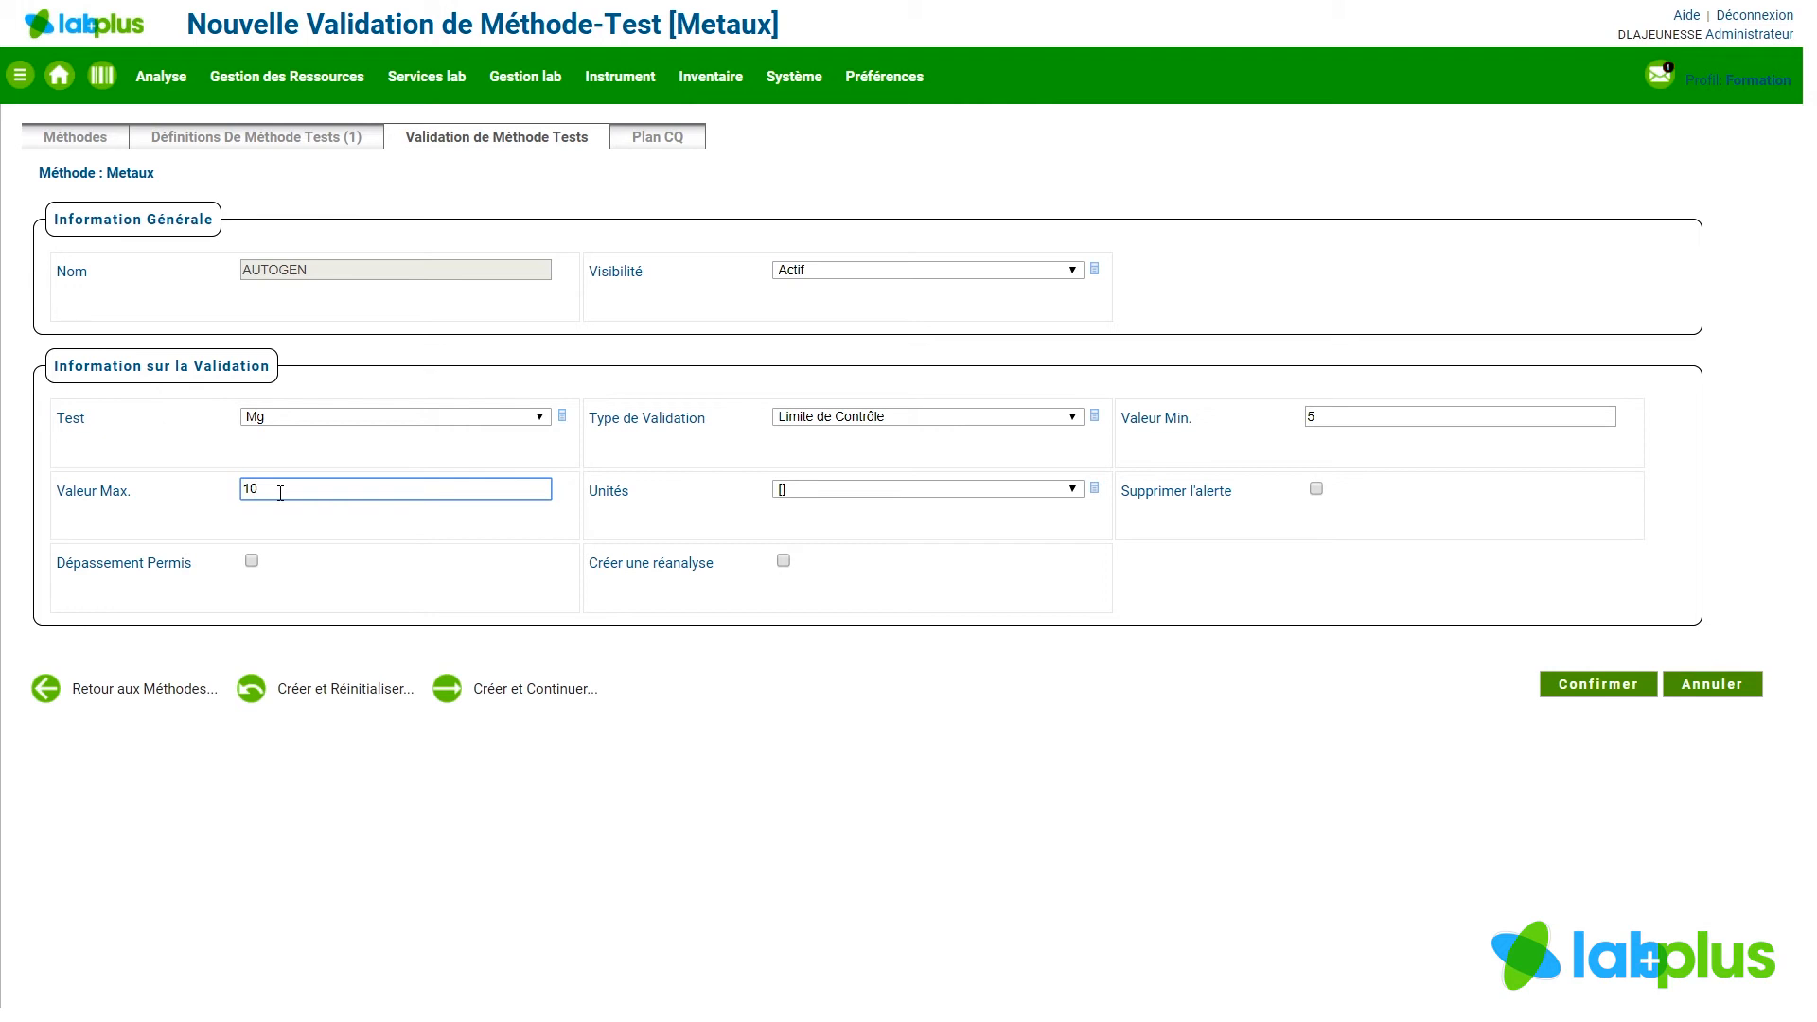
{"action": "left_click", "coordinate": [849, 488]}
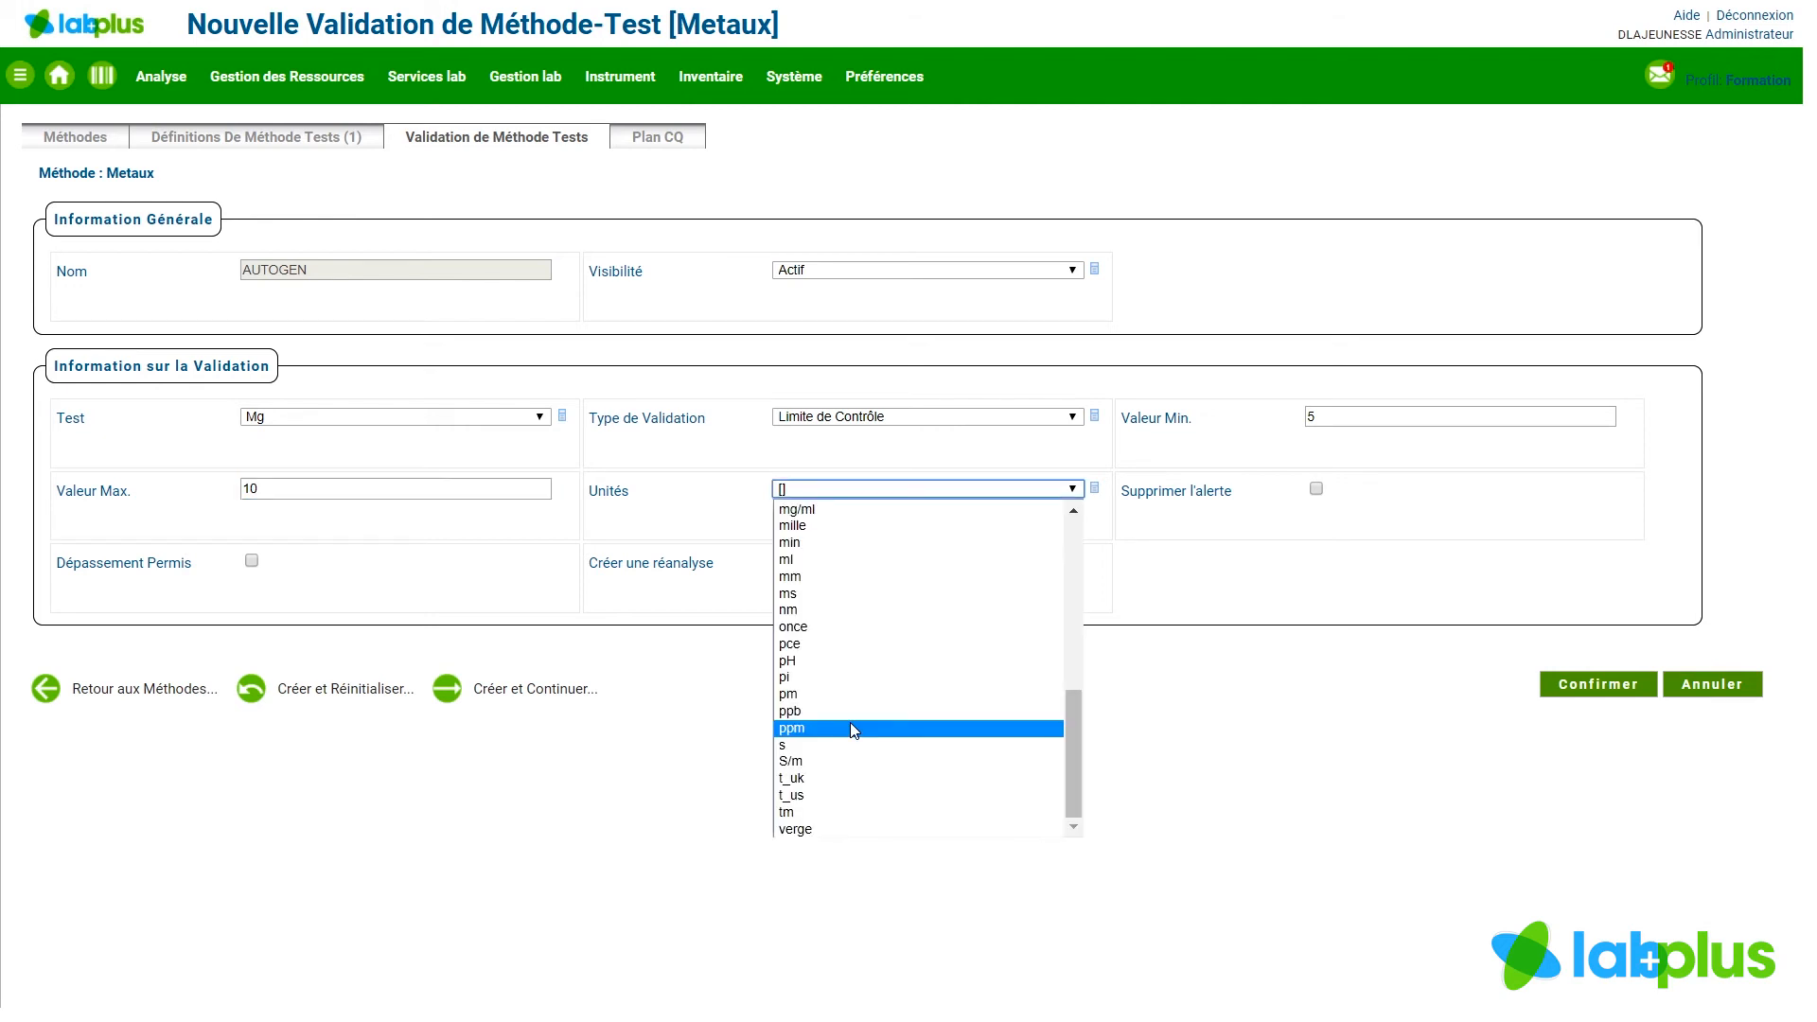
{"action": "left_click", "coordinate": [851, 727]}
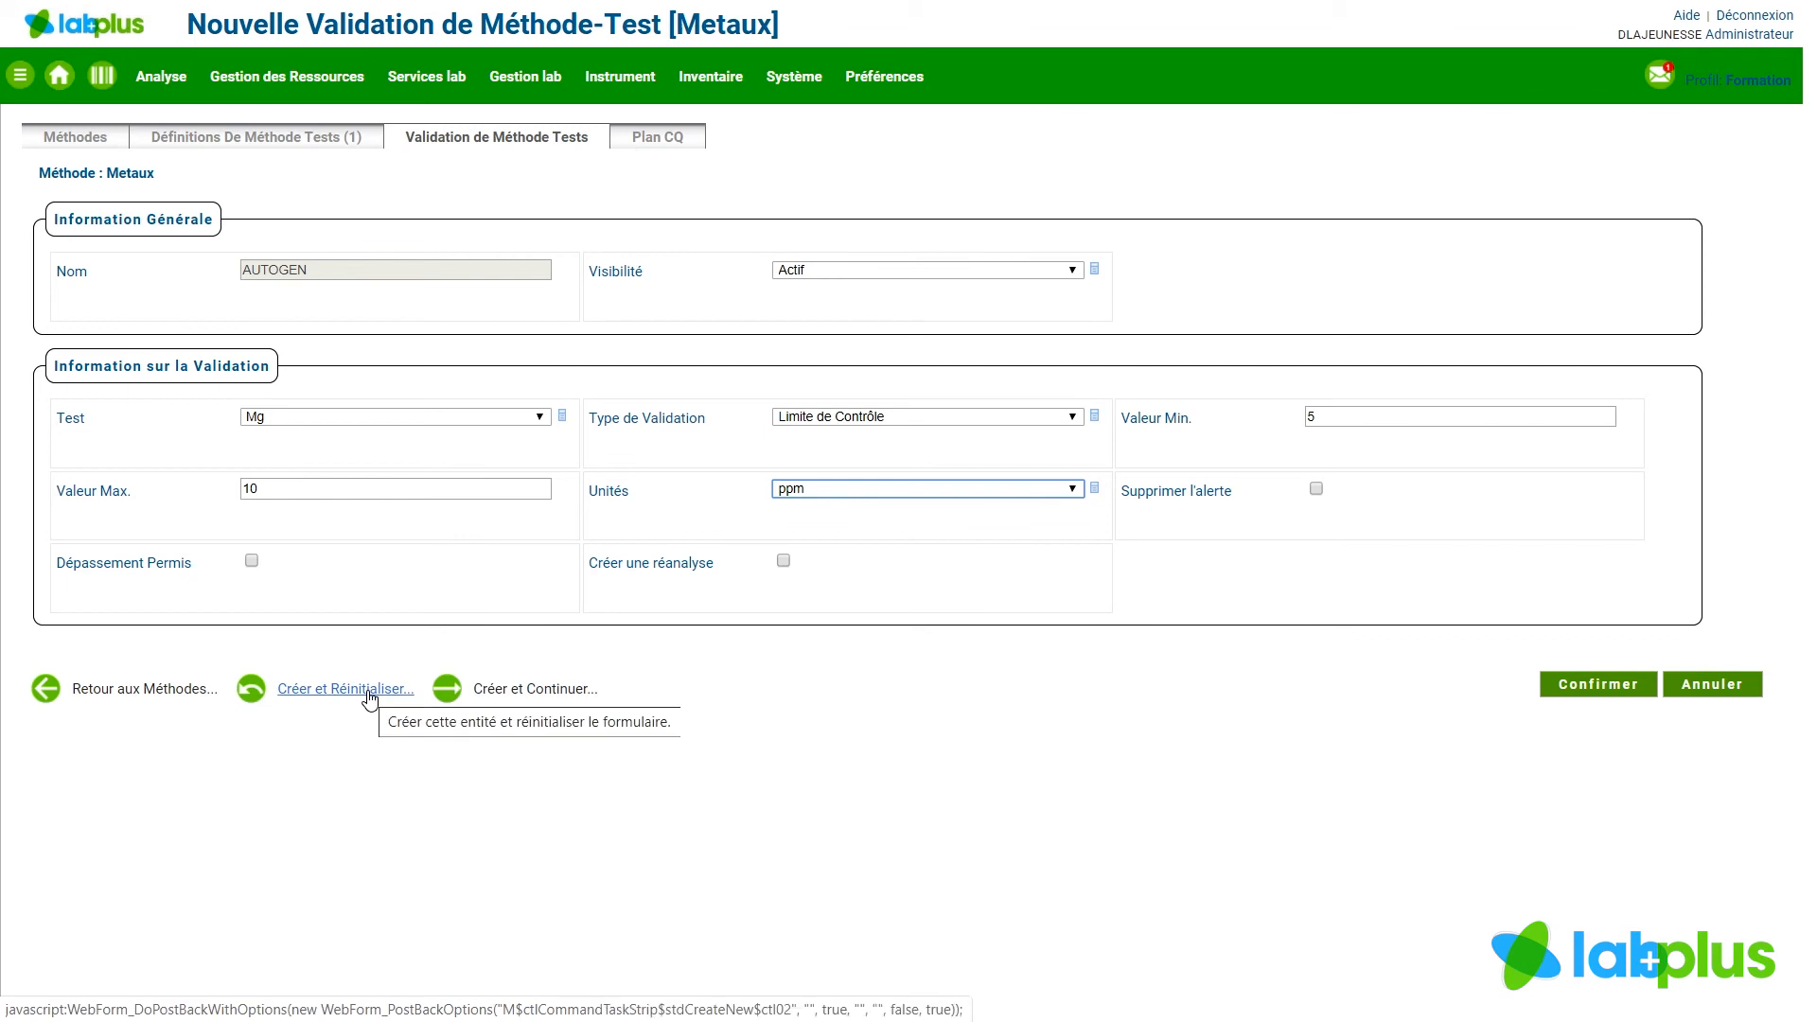
{"action": "left_click", "coordinate": [525, 691]}
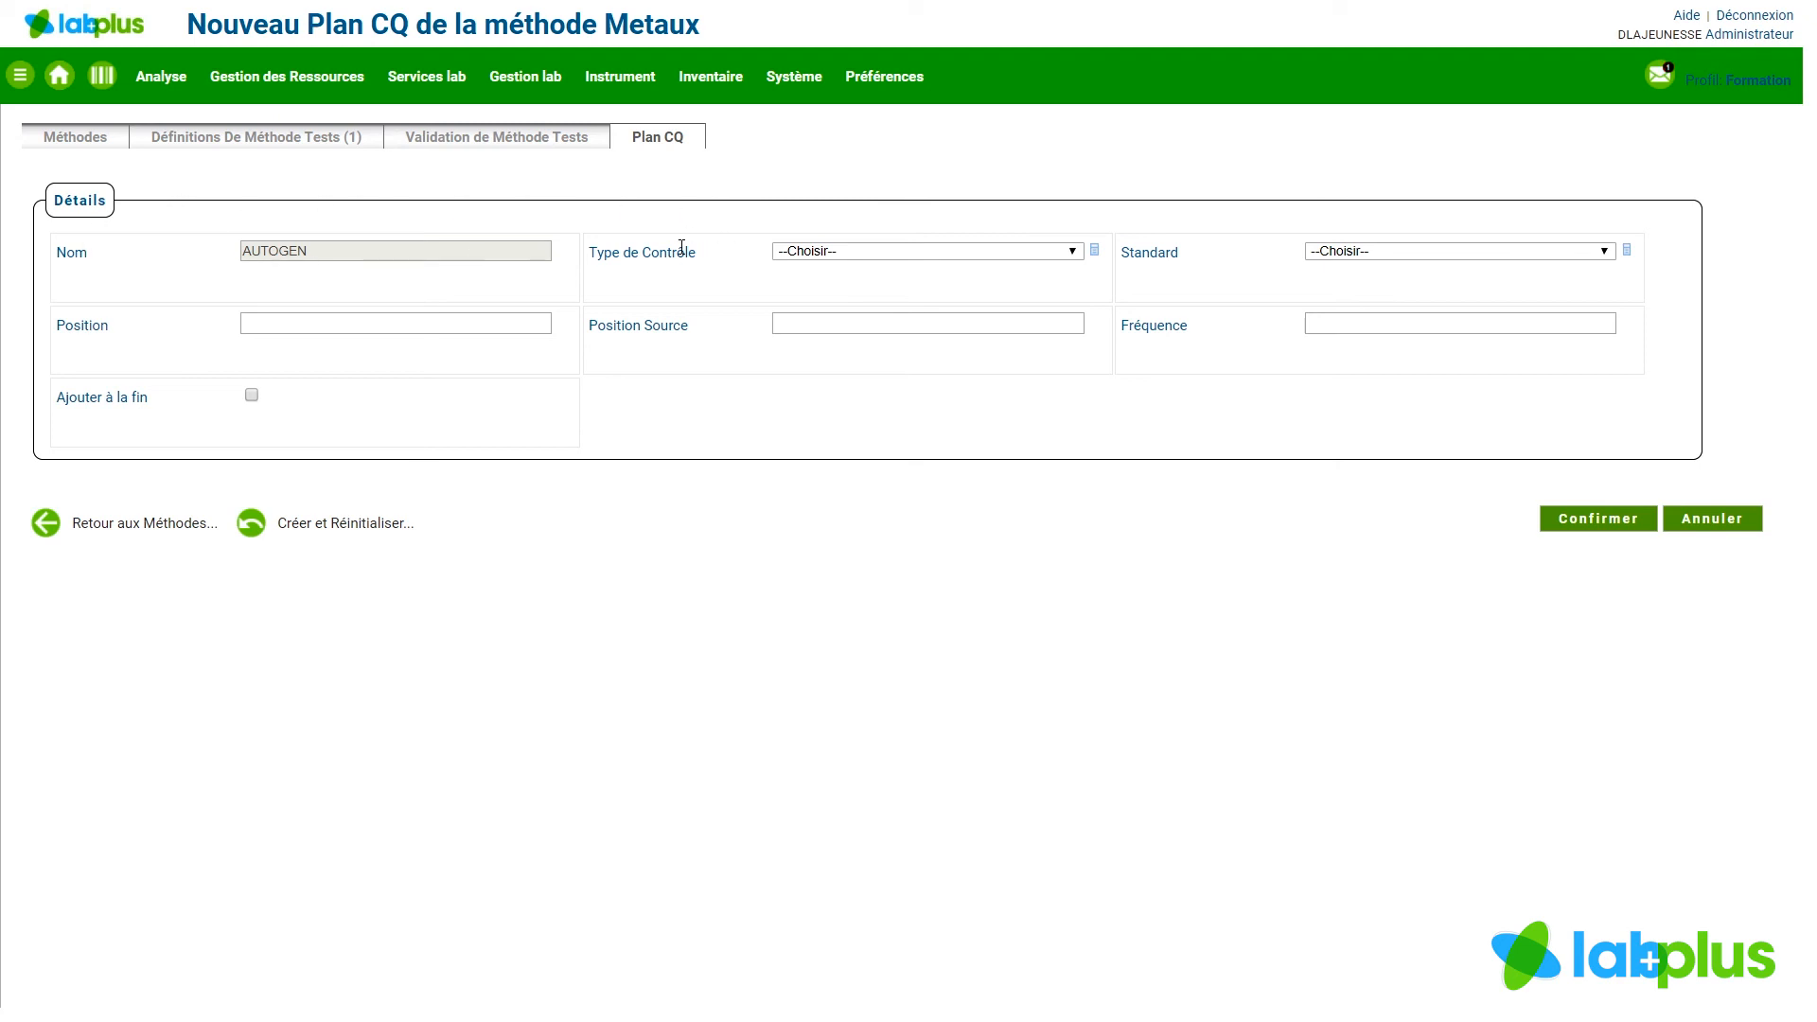
Create a Blanc control in the Metaux QC plan at position 1 without a standard, and reset the form for another entry
{"action": "left_click", "coordinate": [1077, 258]}
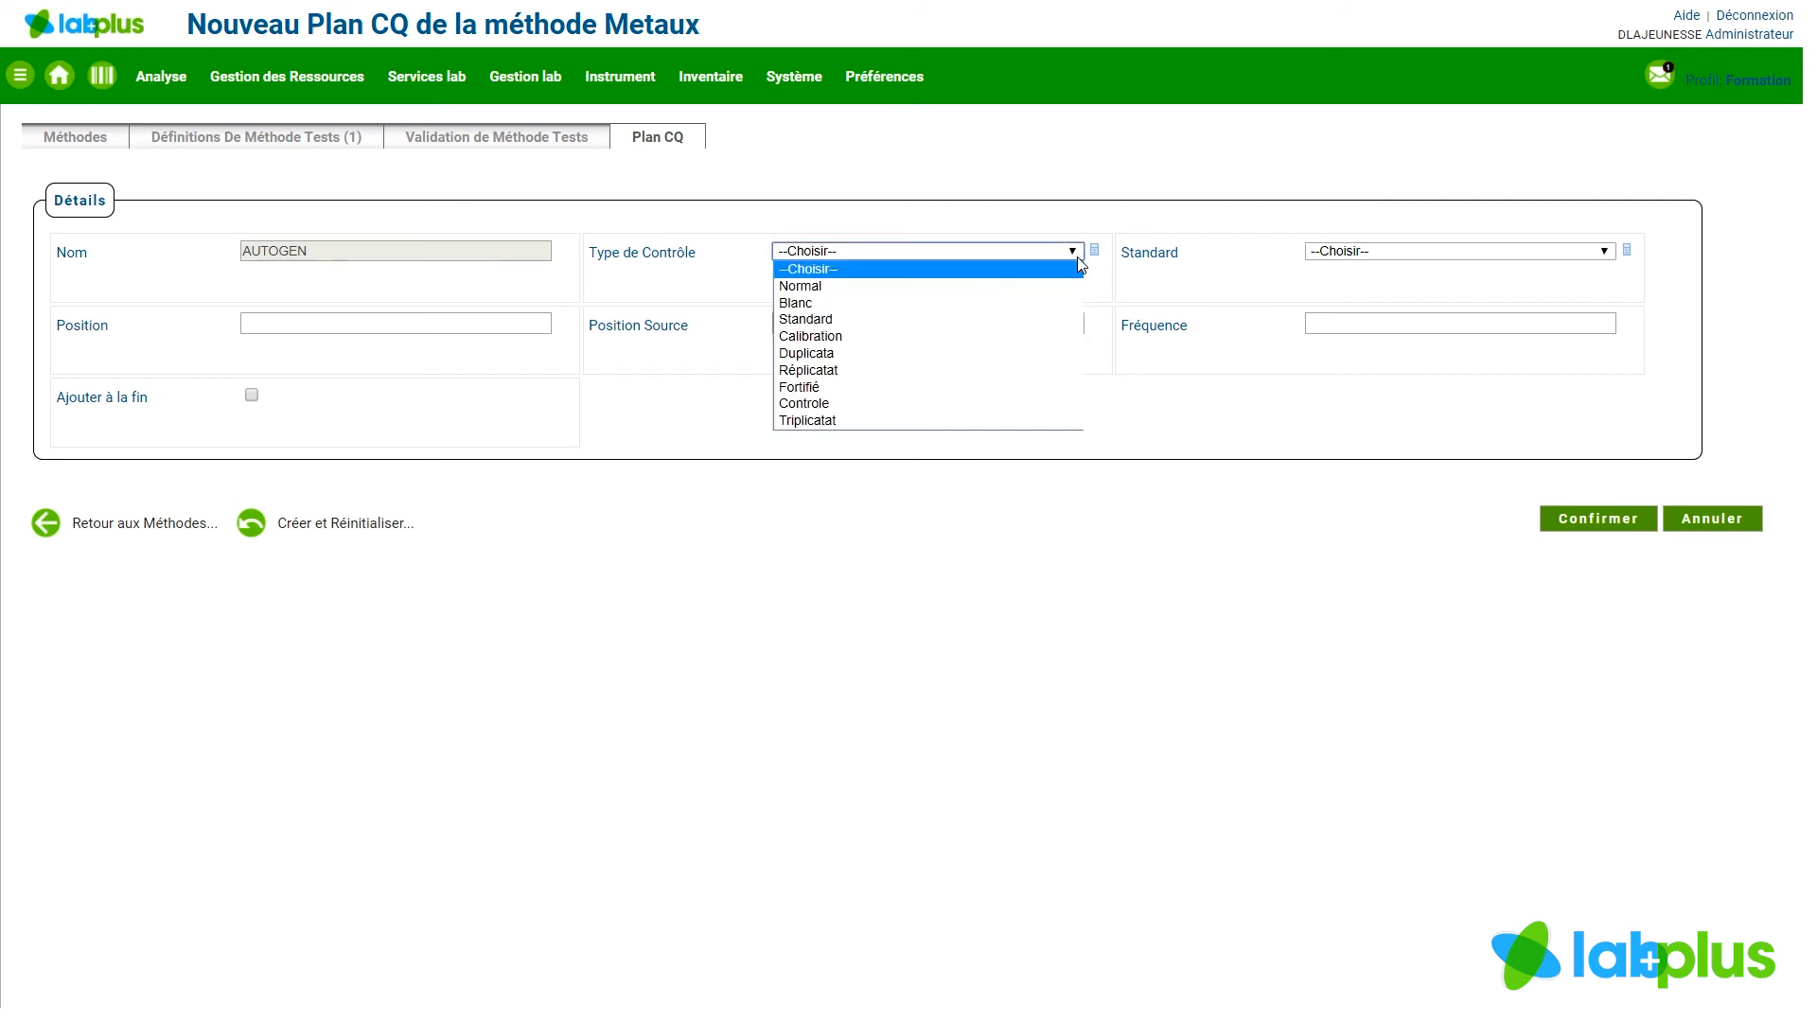
{"action": "left_click", "coordinate": [1051, 304]}
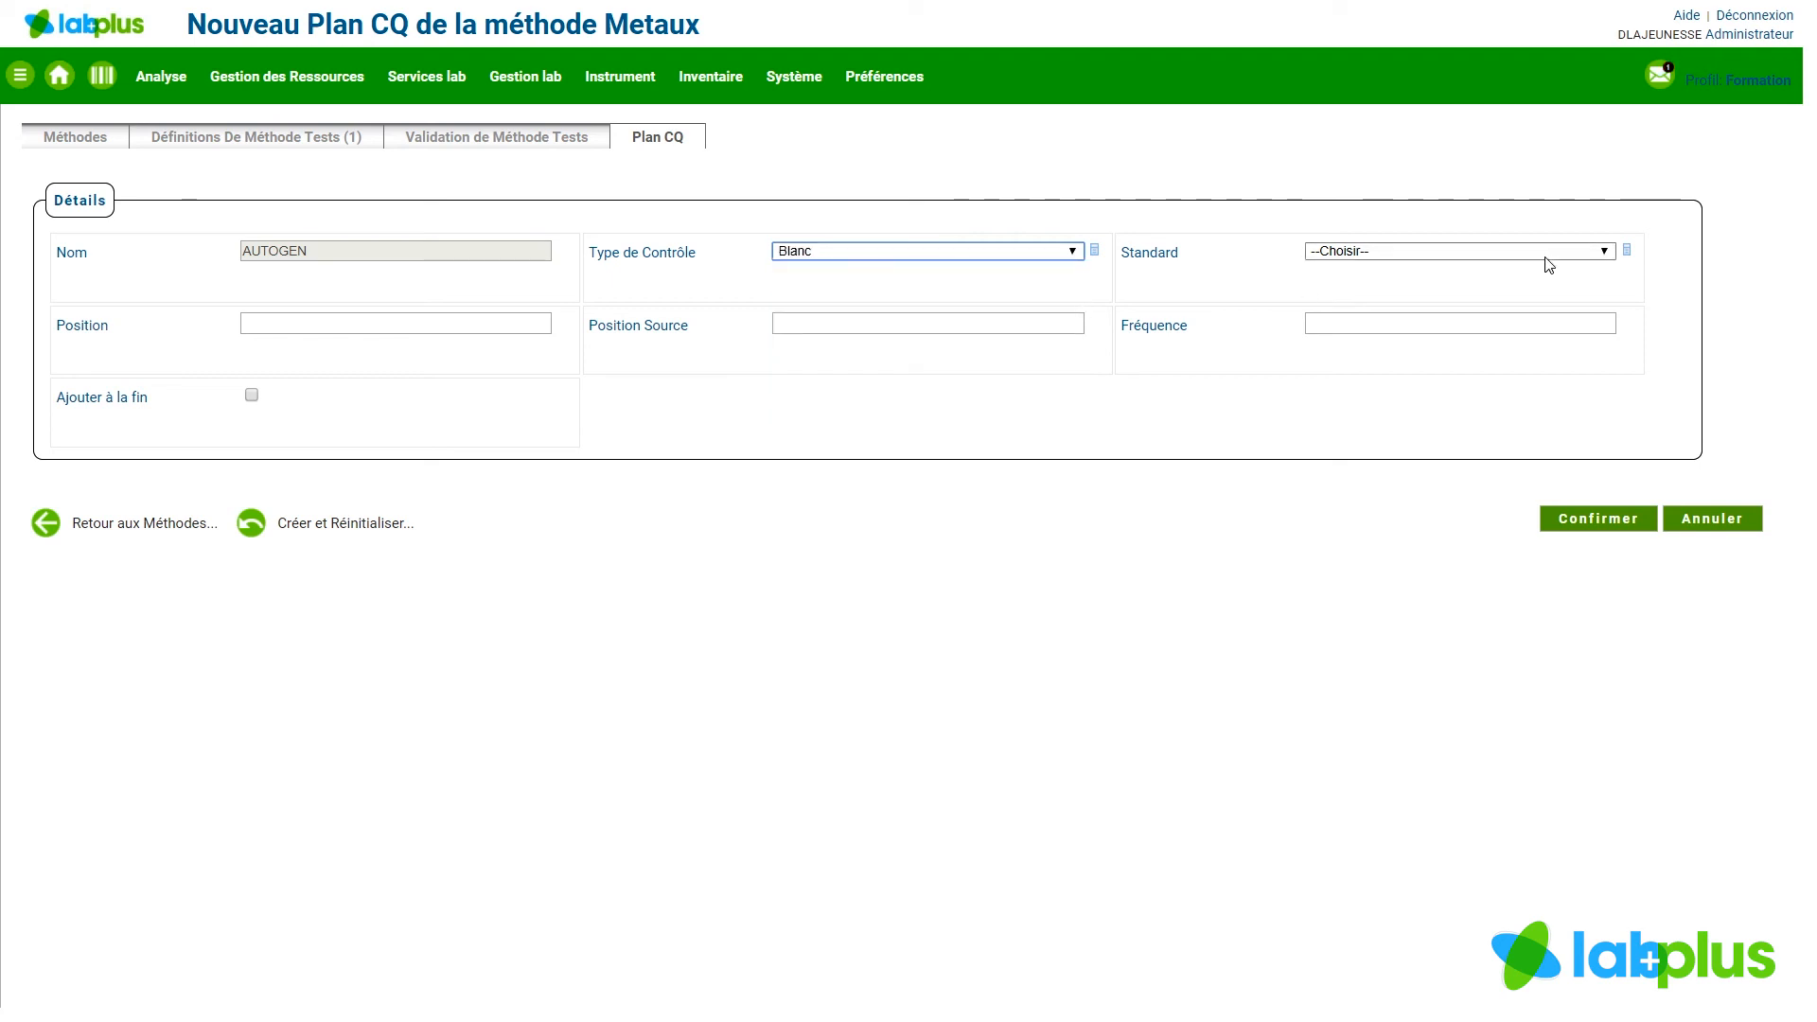
{"action": "left_click", "coordinate": [1602, 255]}
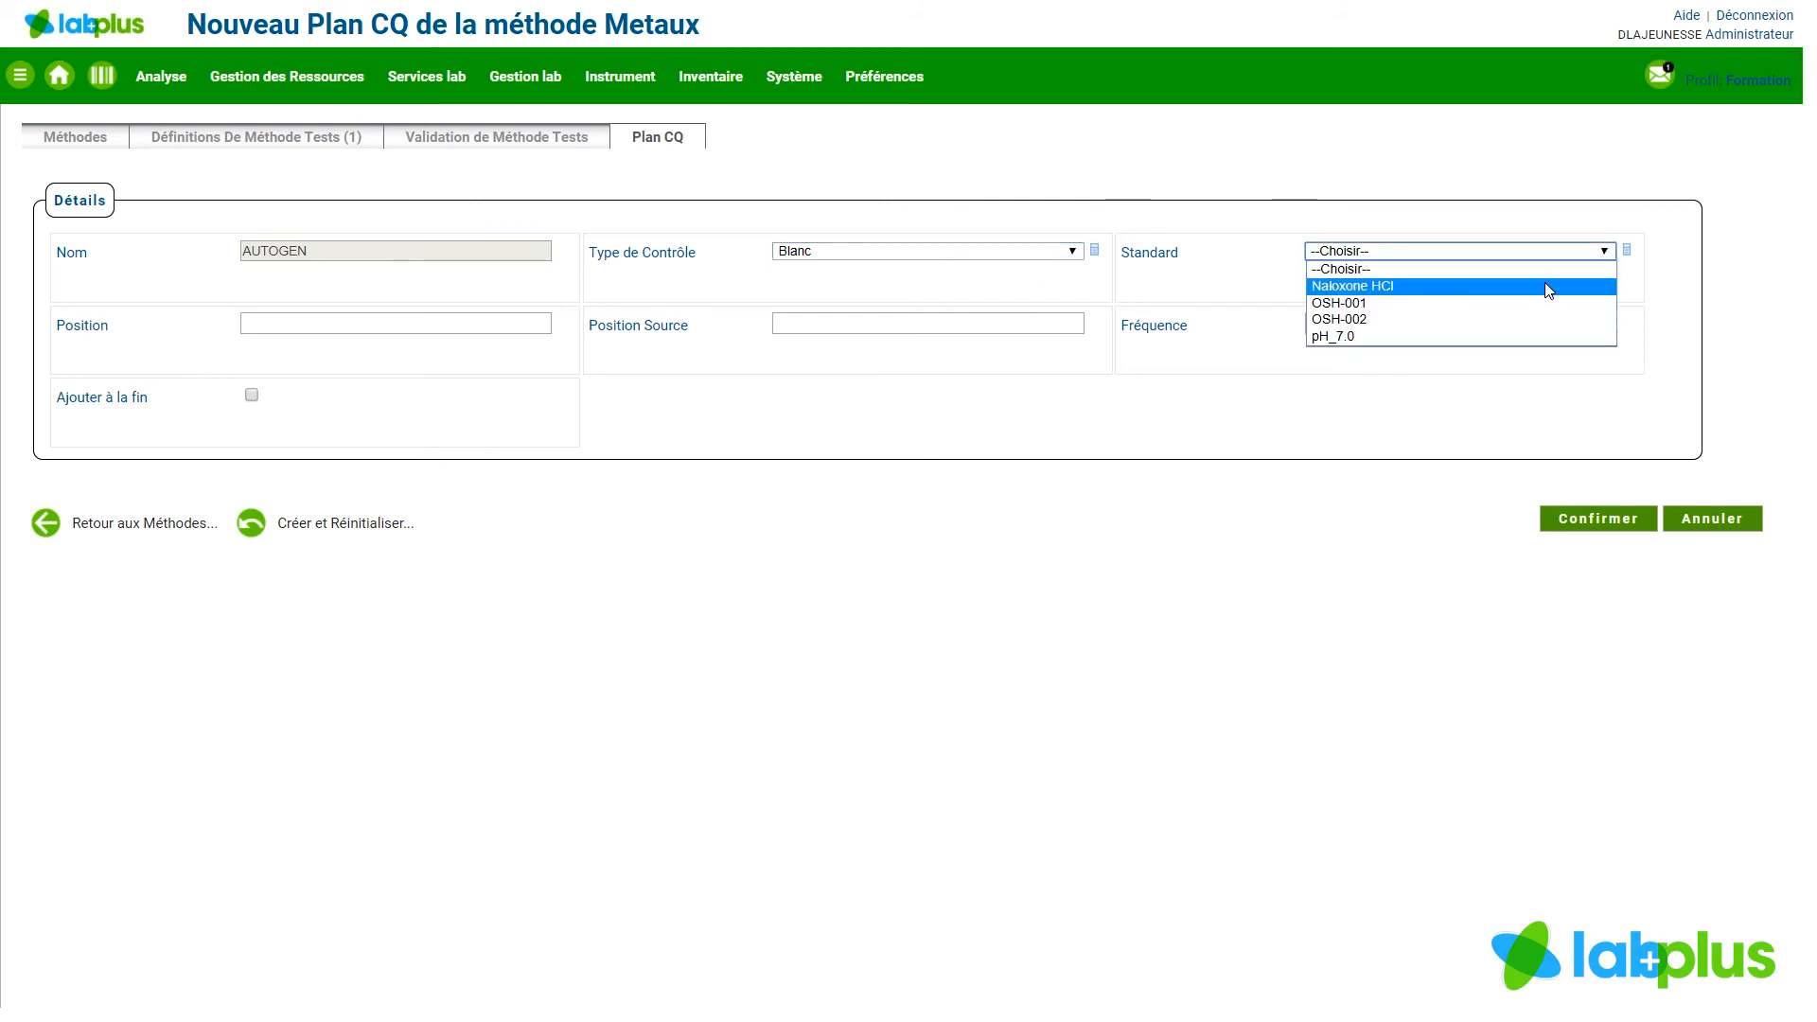
{"action": "left_click", "coordinate": [1245, 230]}
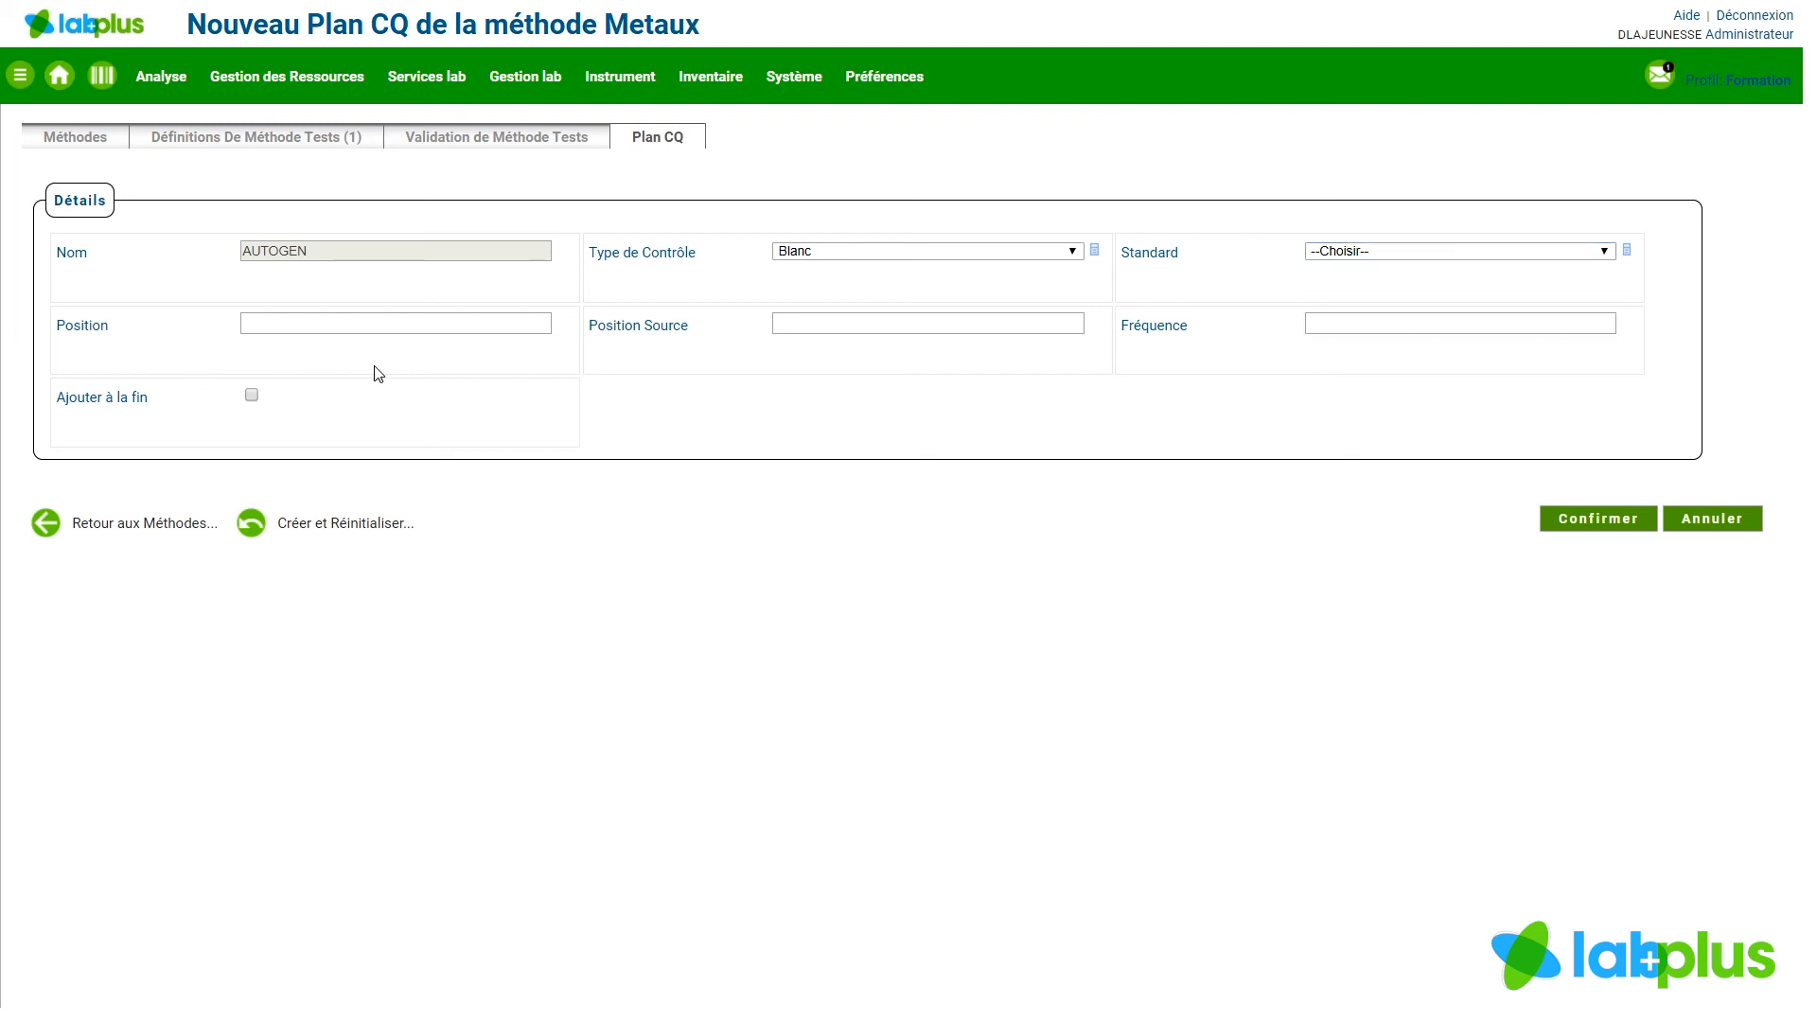
{"action": "left_click", "coordinate": [271, 322]}
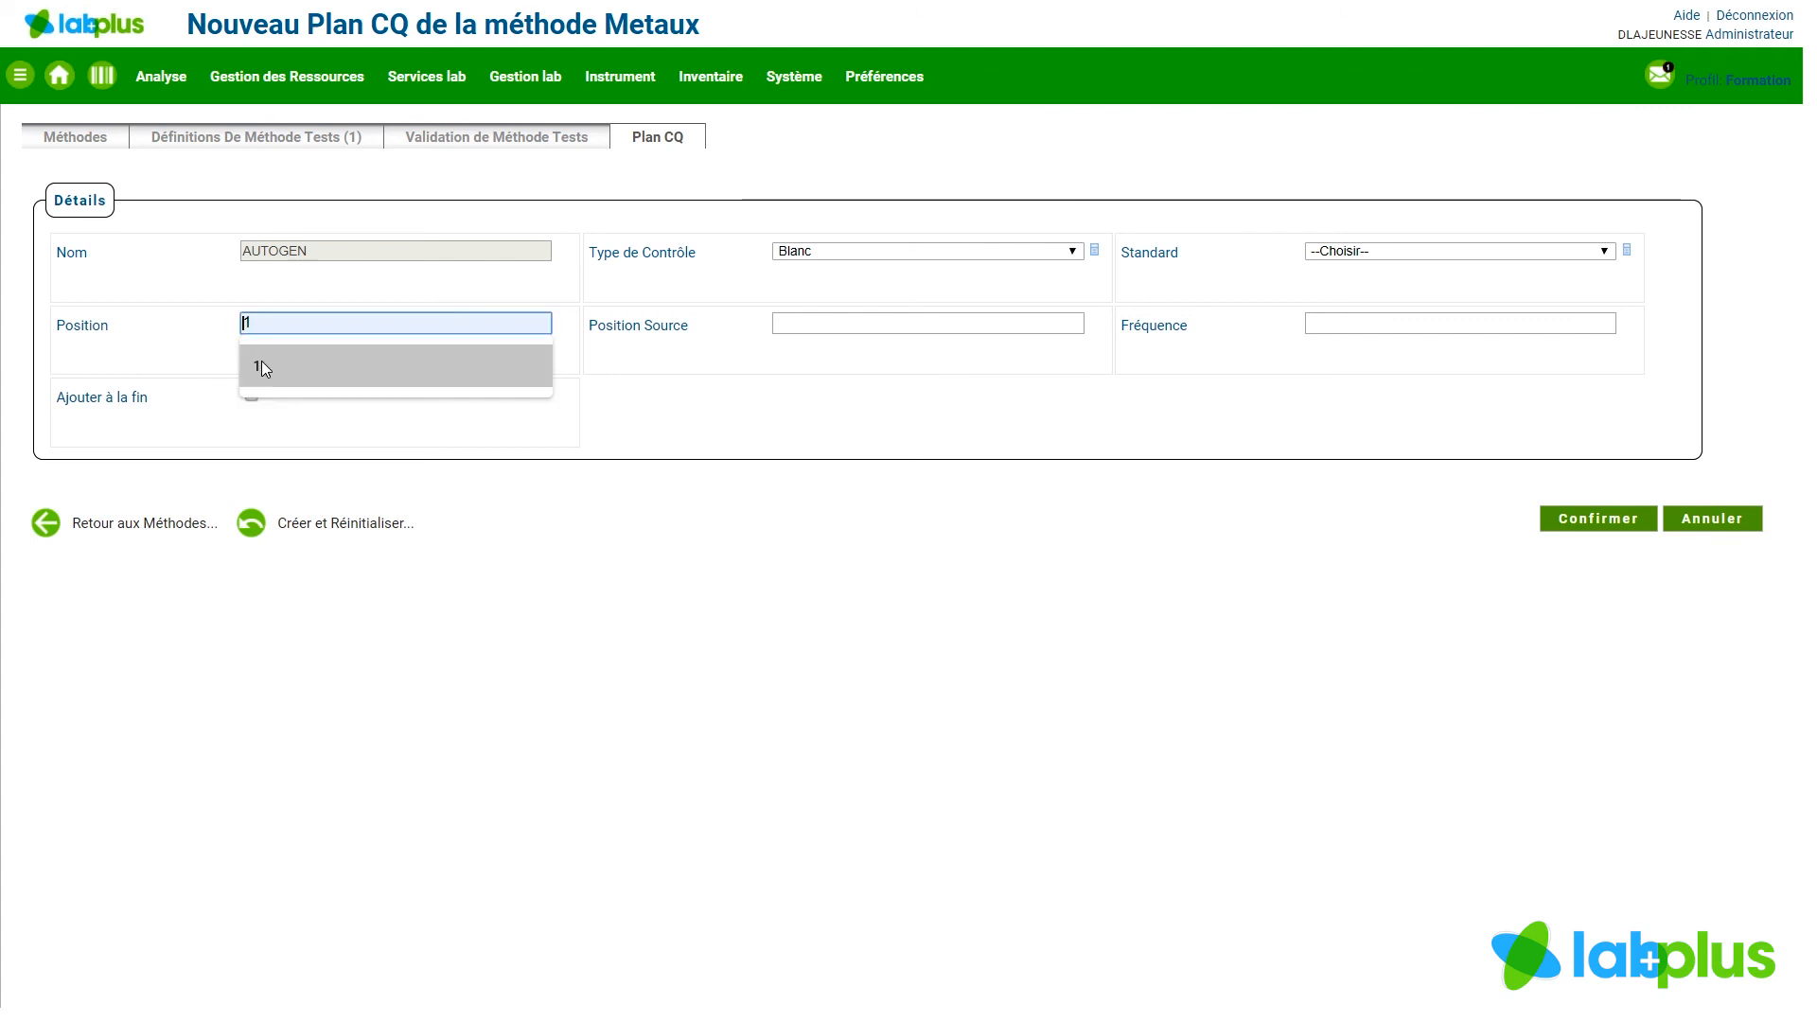
{"action": "left_click", "coordinate": [268, 369]}
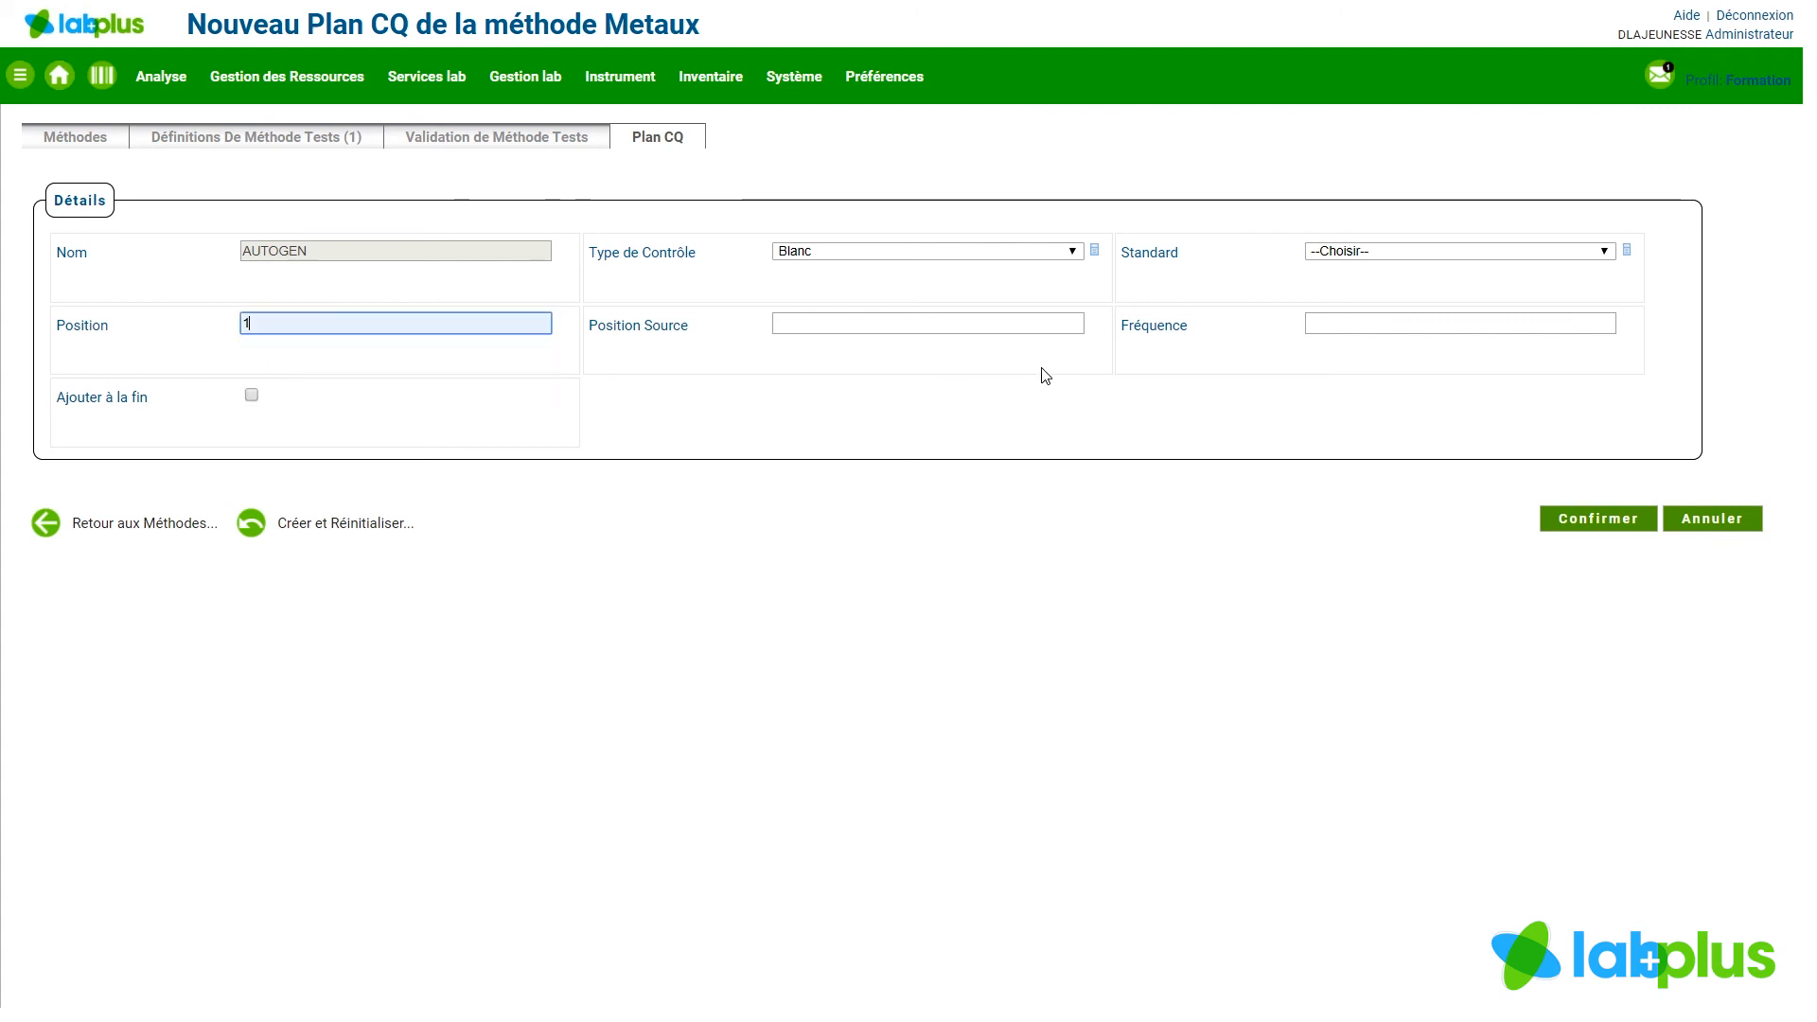
{"action": "left_click", "coordinate": [760, 345]}
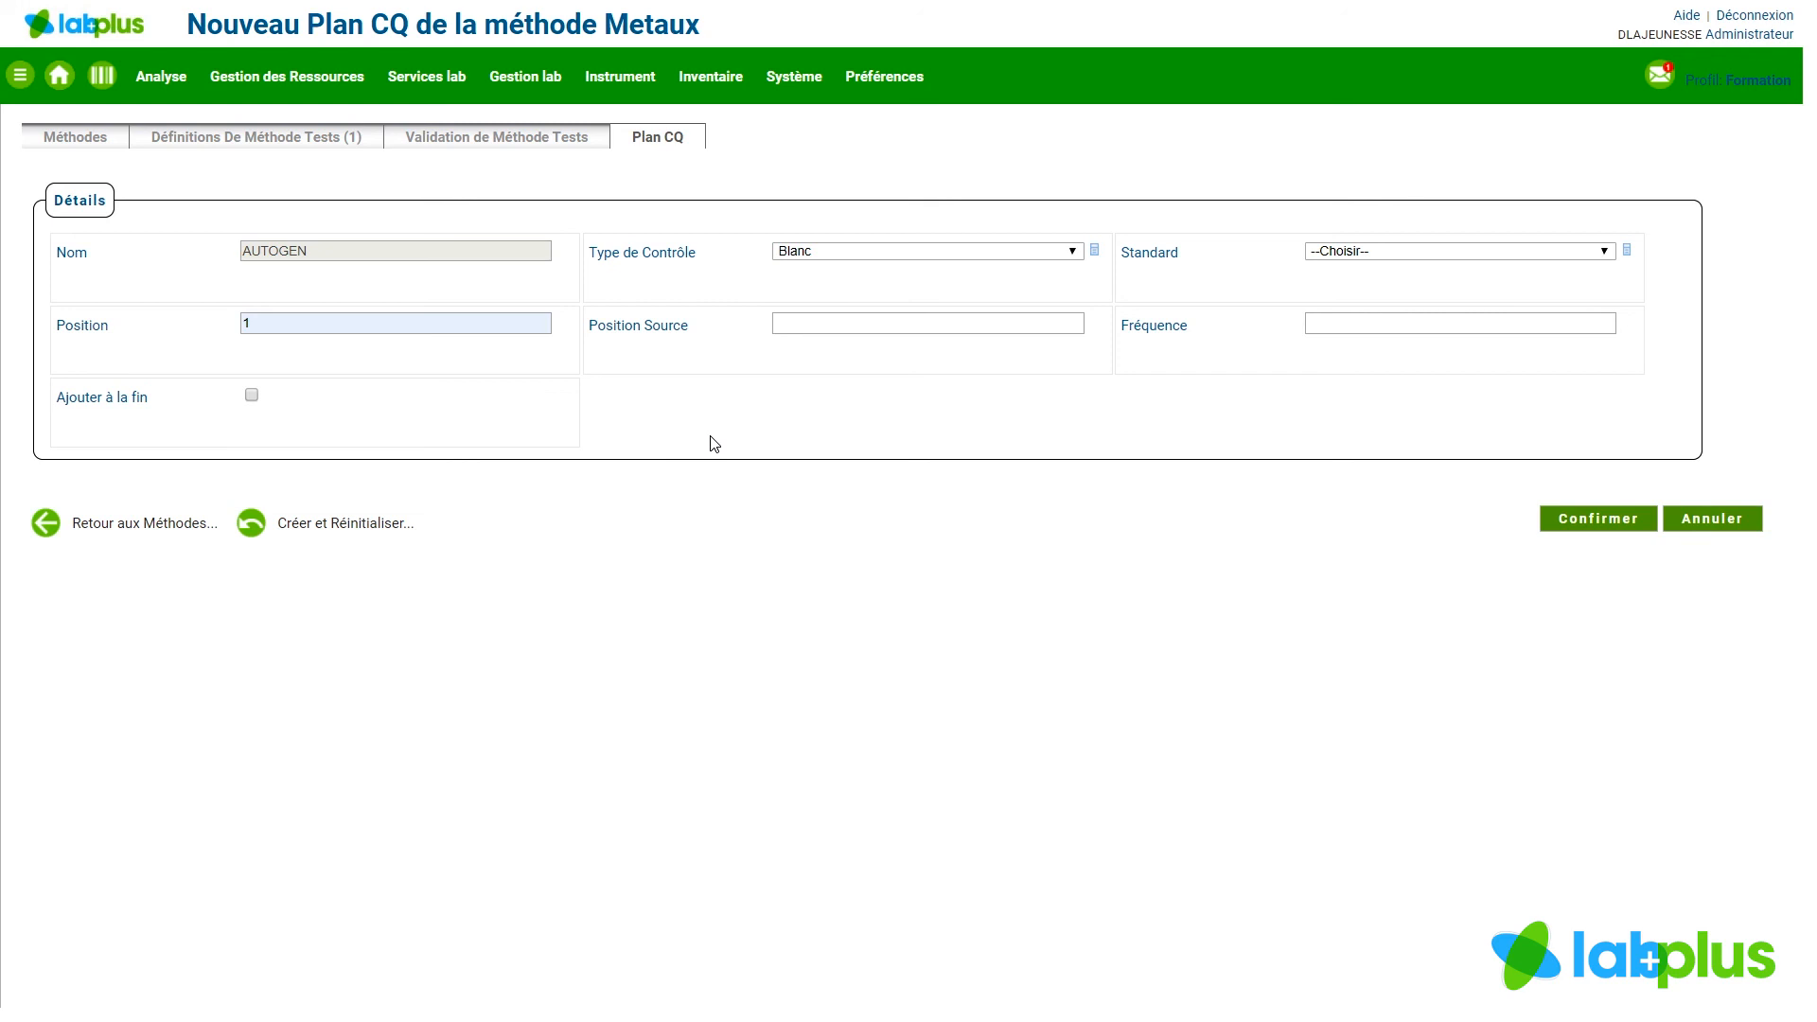
{"action": "left_click", "coordinate": [347, 523]}
Create a Standard control with standard OSH-001 at position 2 in the Metaux QC plan, and reset the form for another entry
{"action": "left_click", "coordinate": [1072, 251]}
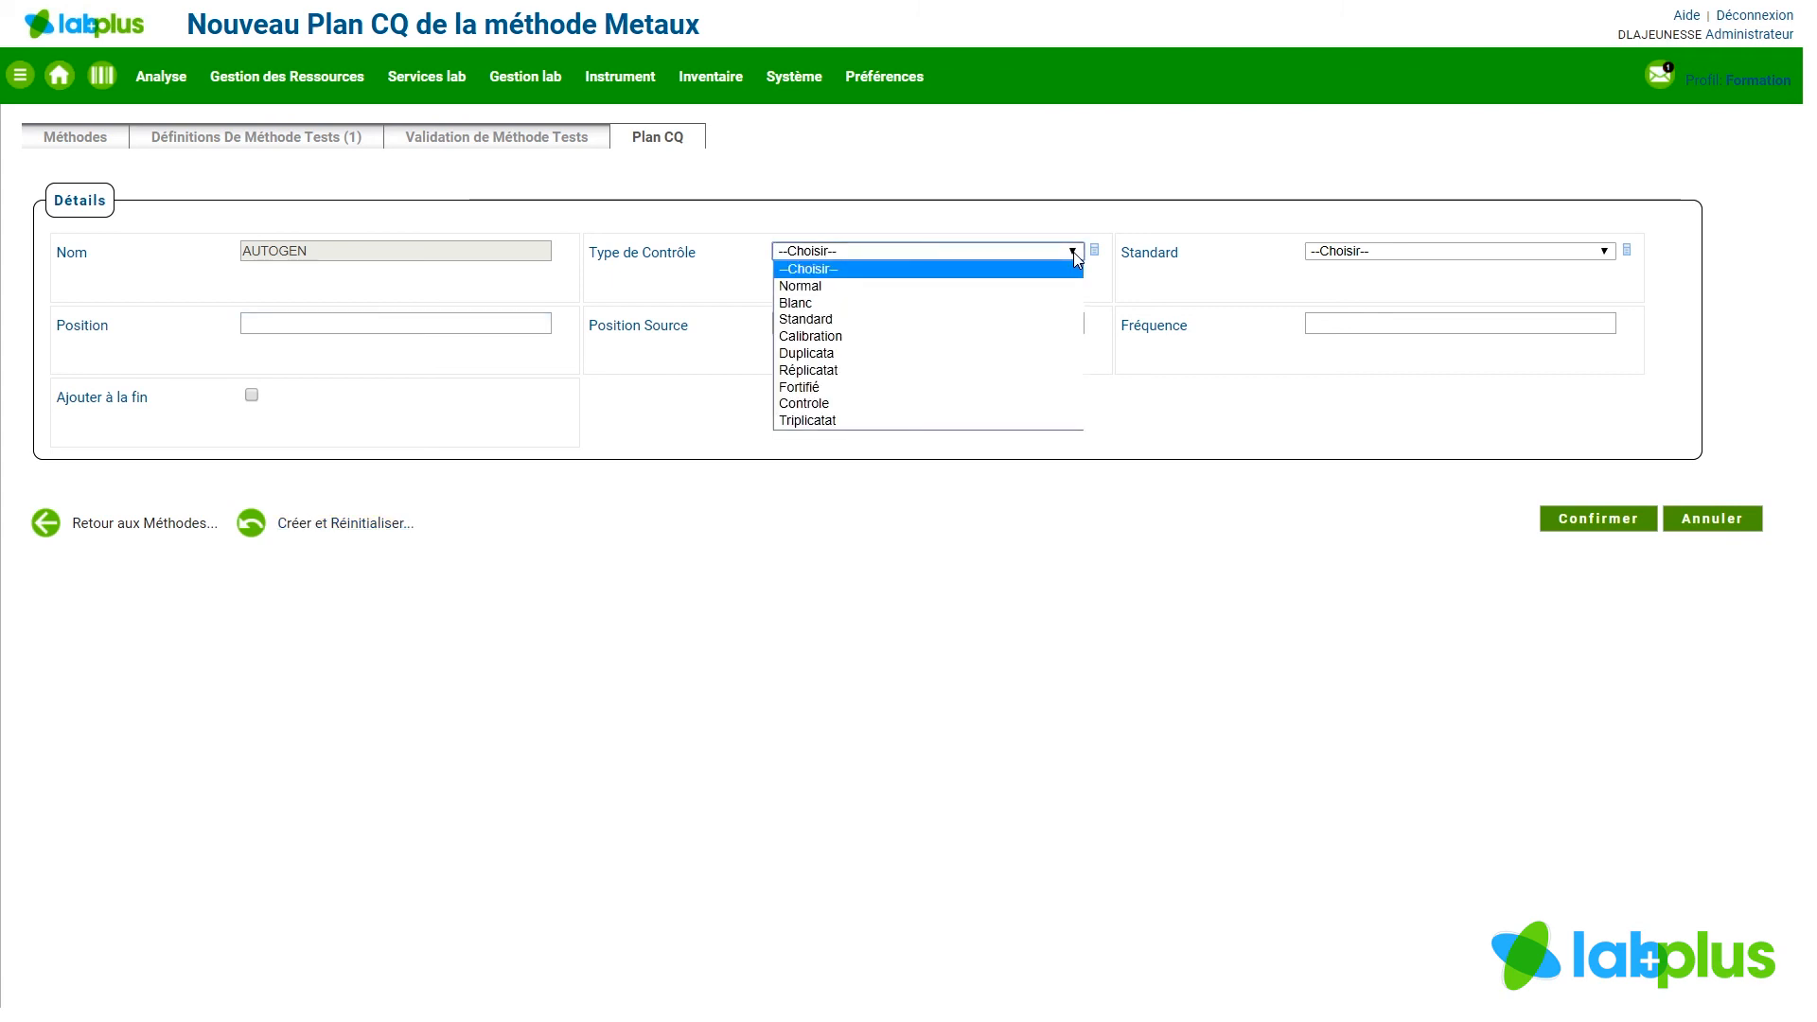
{"action": "left_click", "coordinate": [924, 319]}
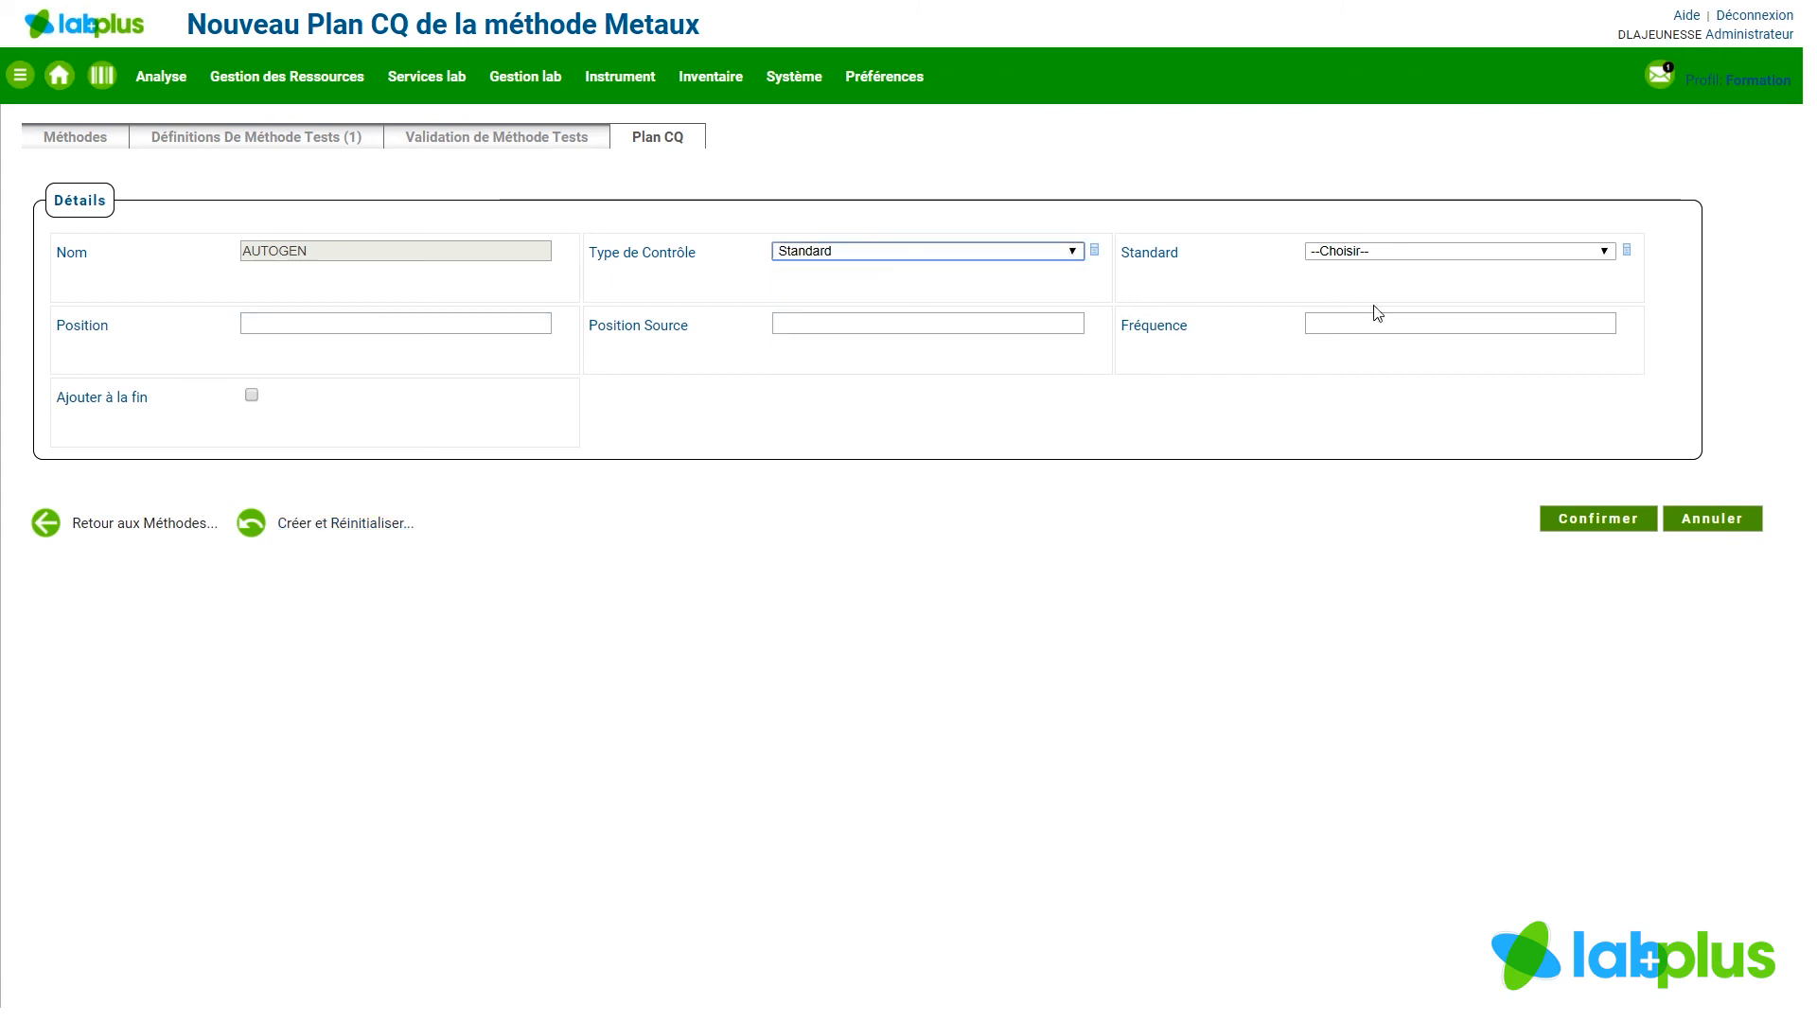
{"action": "left_click", "coordinate": [1604, 252]}
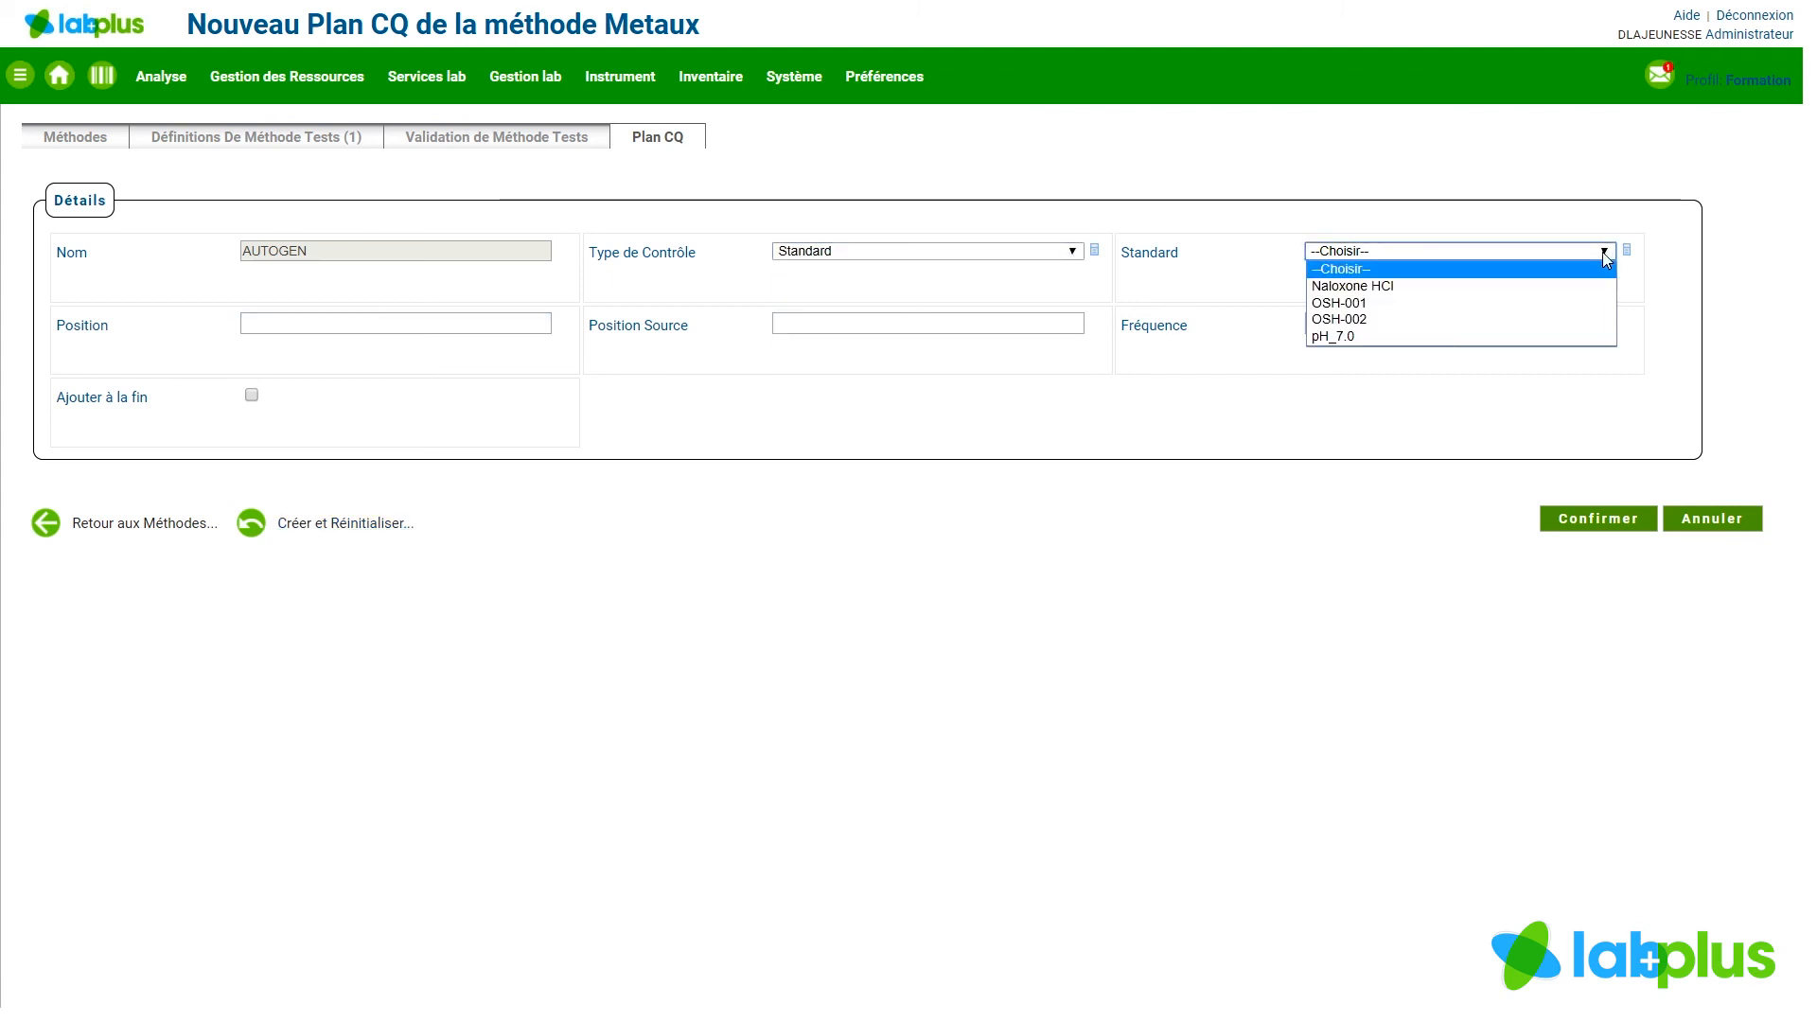
{"action": "left_click", "coordinate": [1369, 303]}
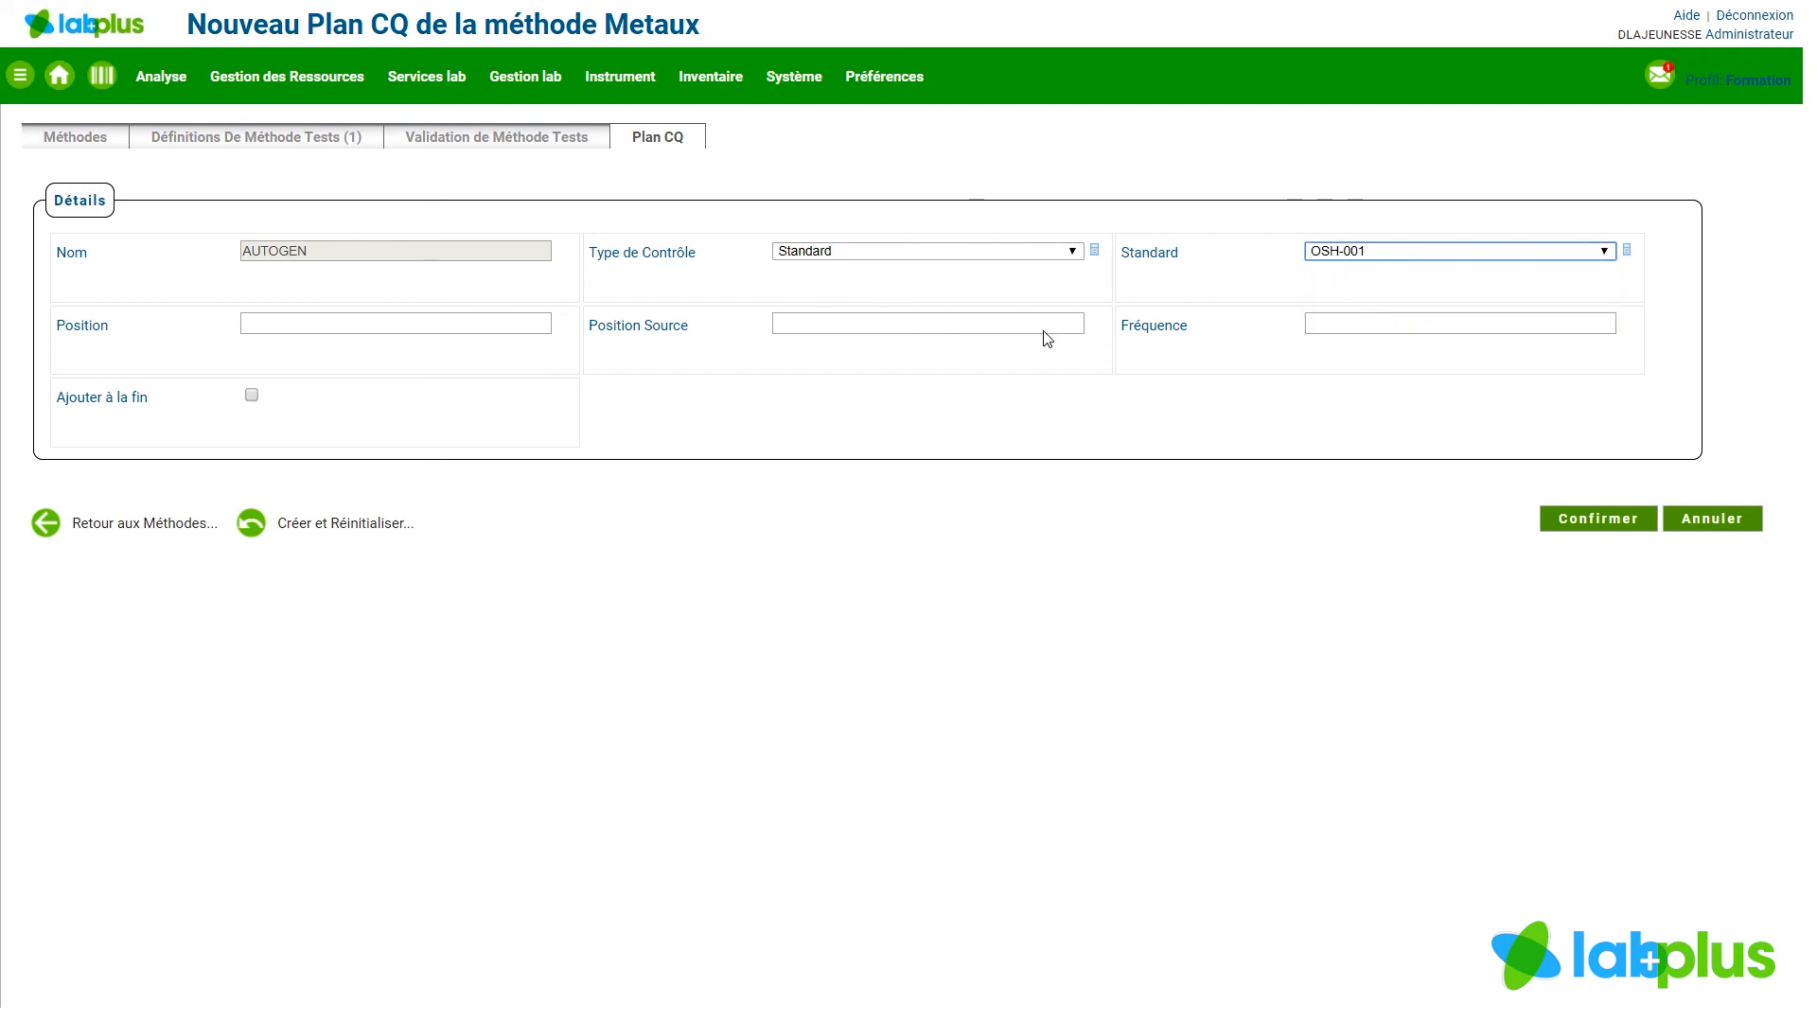
{"action": "left_click", "coordinate": [388, 326]}
{"action": "type", "text": "2"}
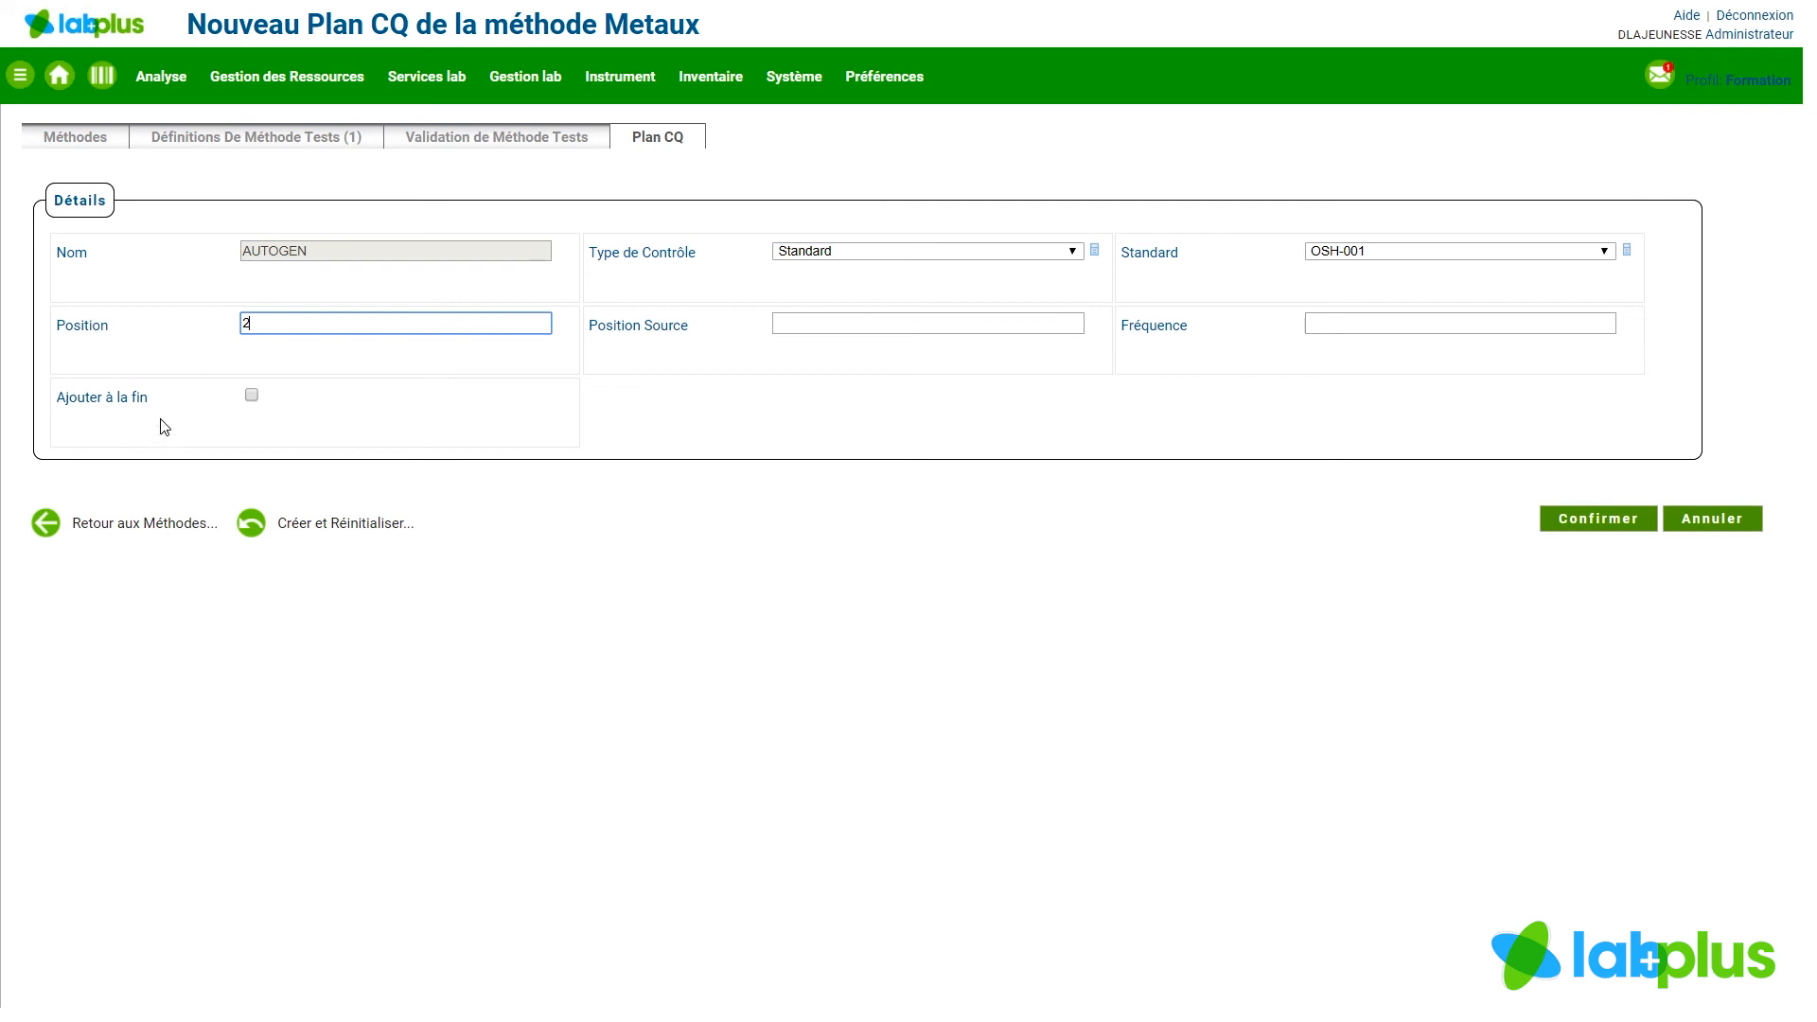
{"action": "left_click", "coordinate": [374, 526]}
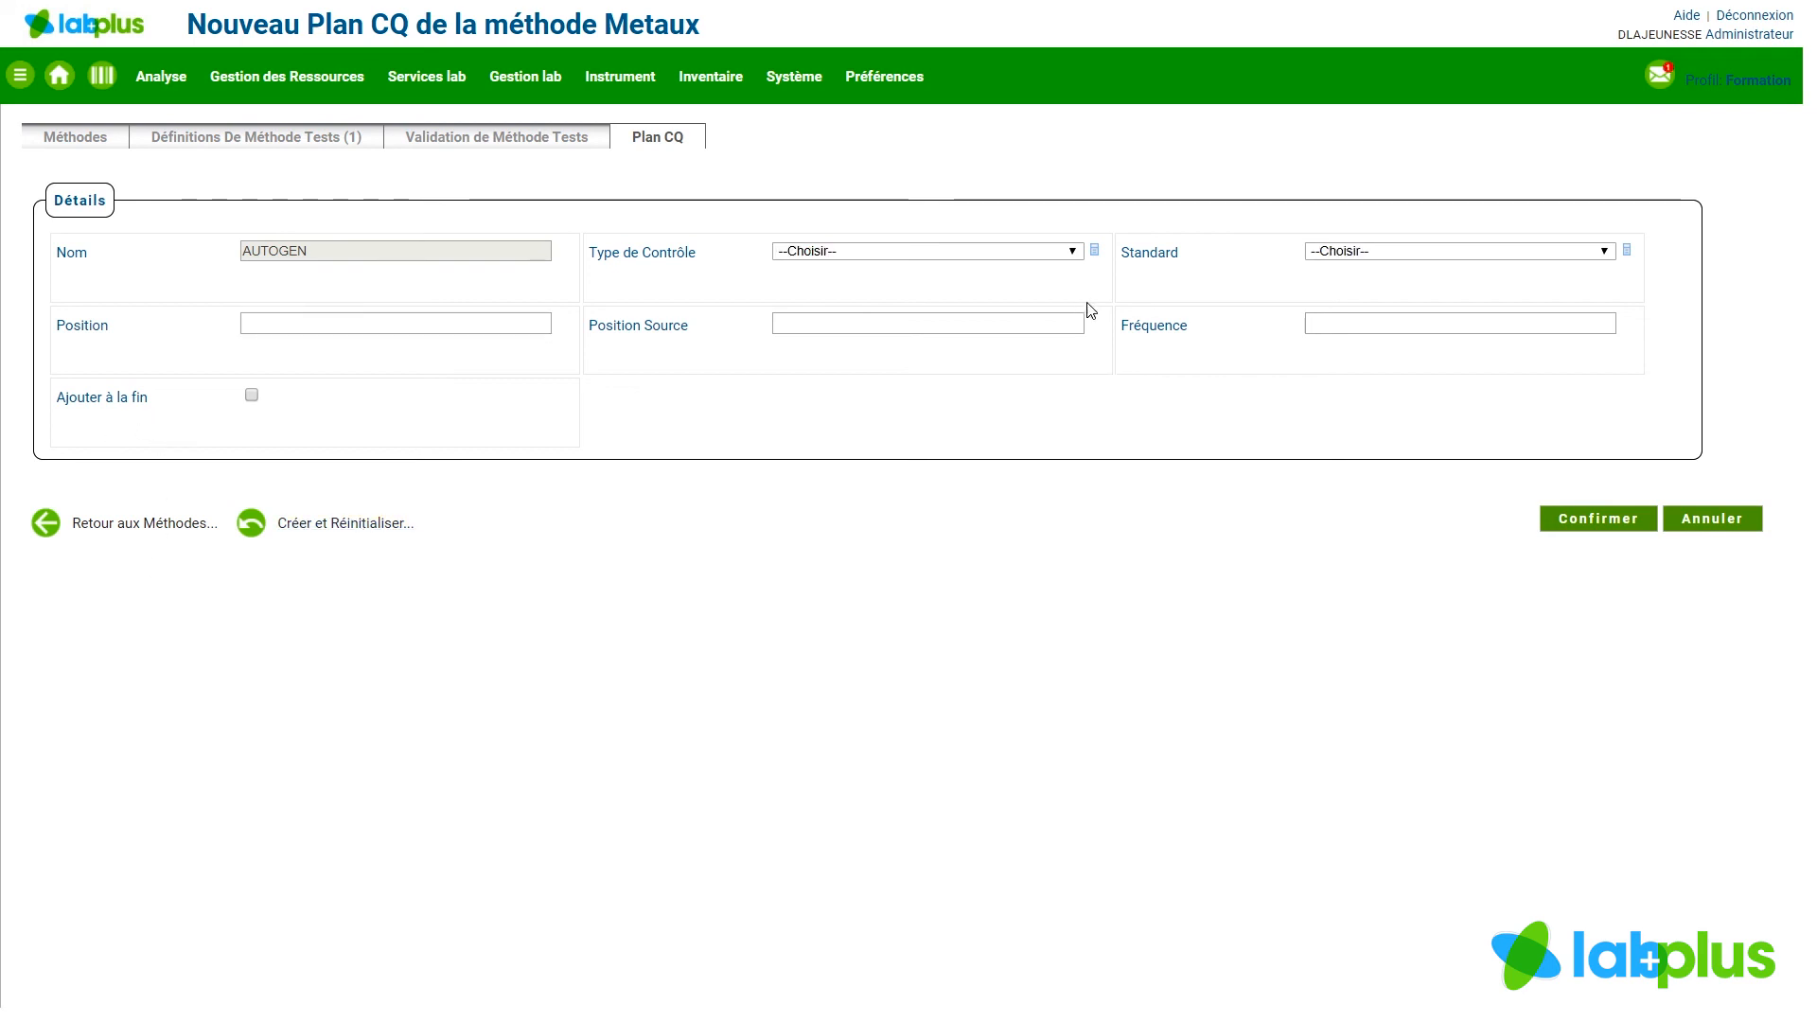
Create a second Blanc control in the QC plan at position 3 without a standard, and reset the form
{"action": "left_click", "coordinate": [1078, 250]}
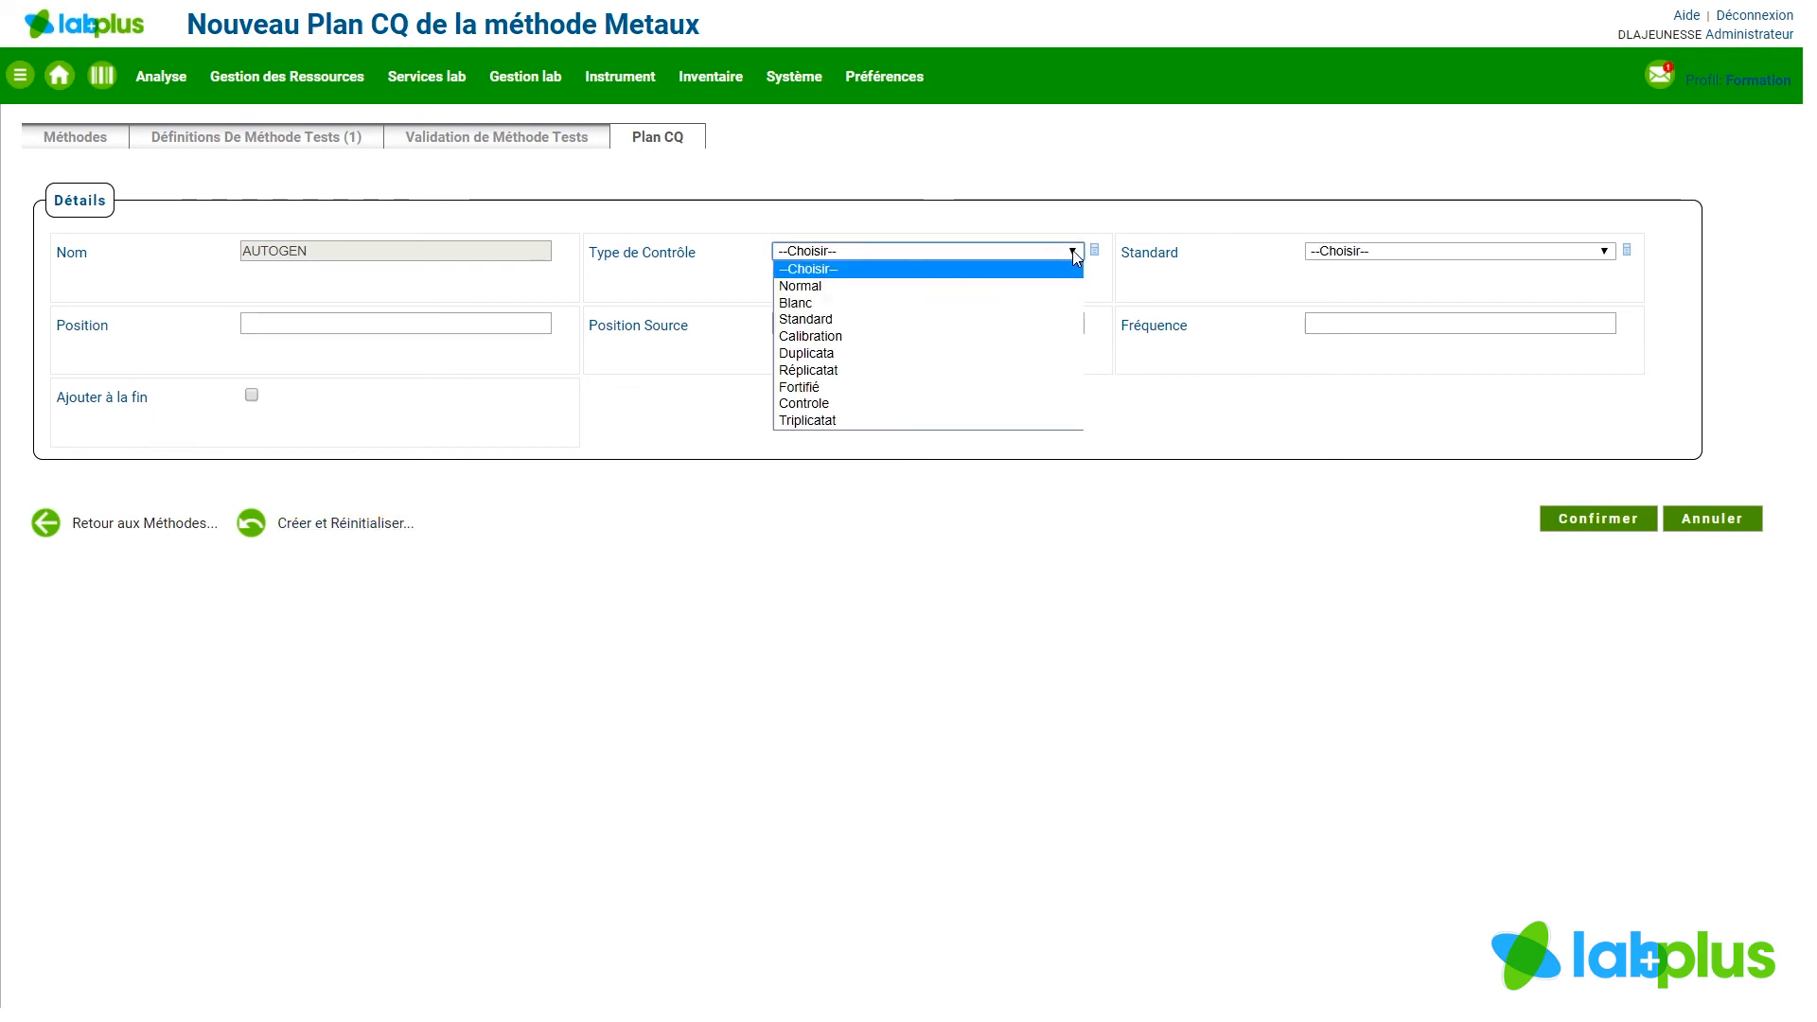
{"action": "left_click", "coordinate": [987, 304]}
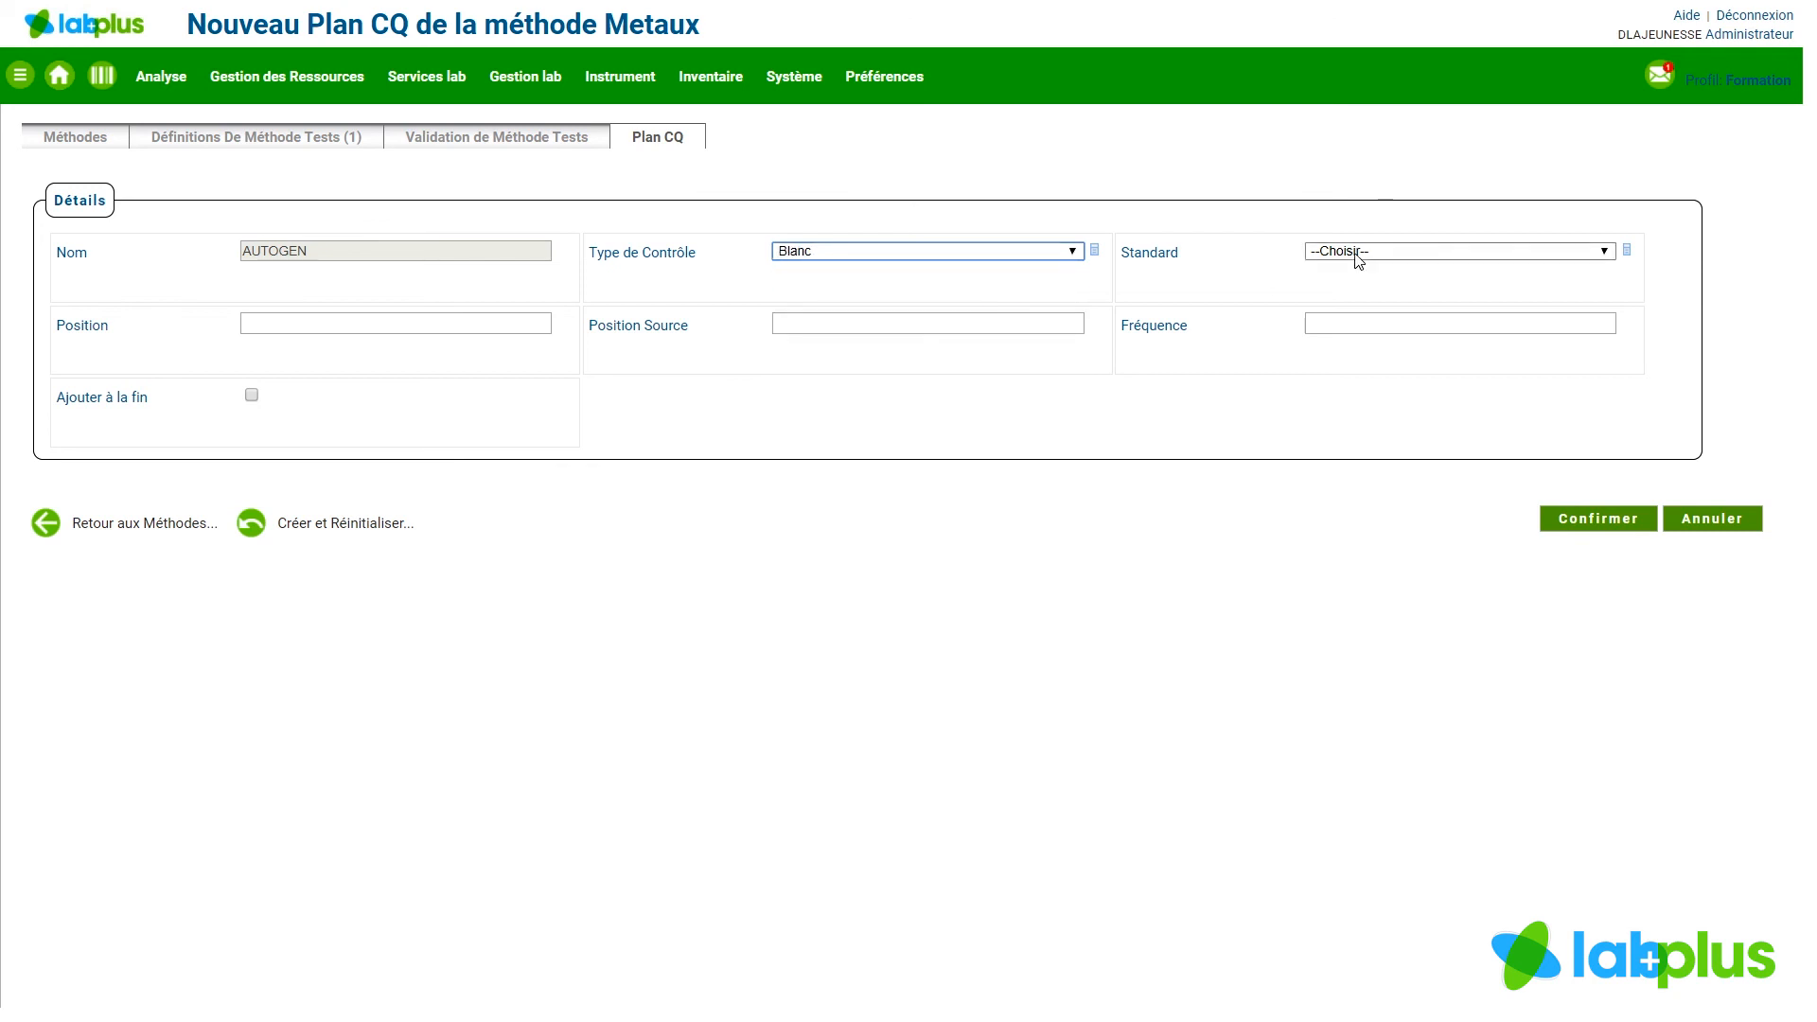
{"action": "left_click", "coordinate": [434, 327]}
{"action": "type", "text": "3"}
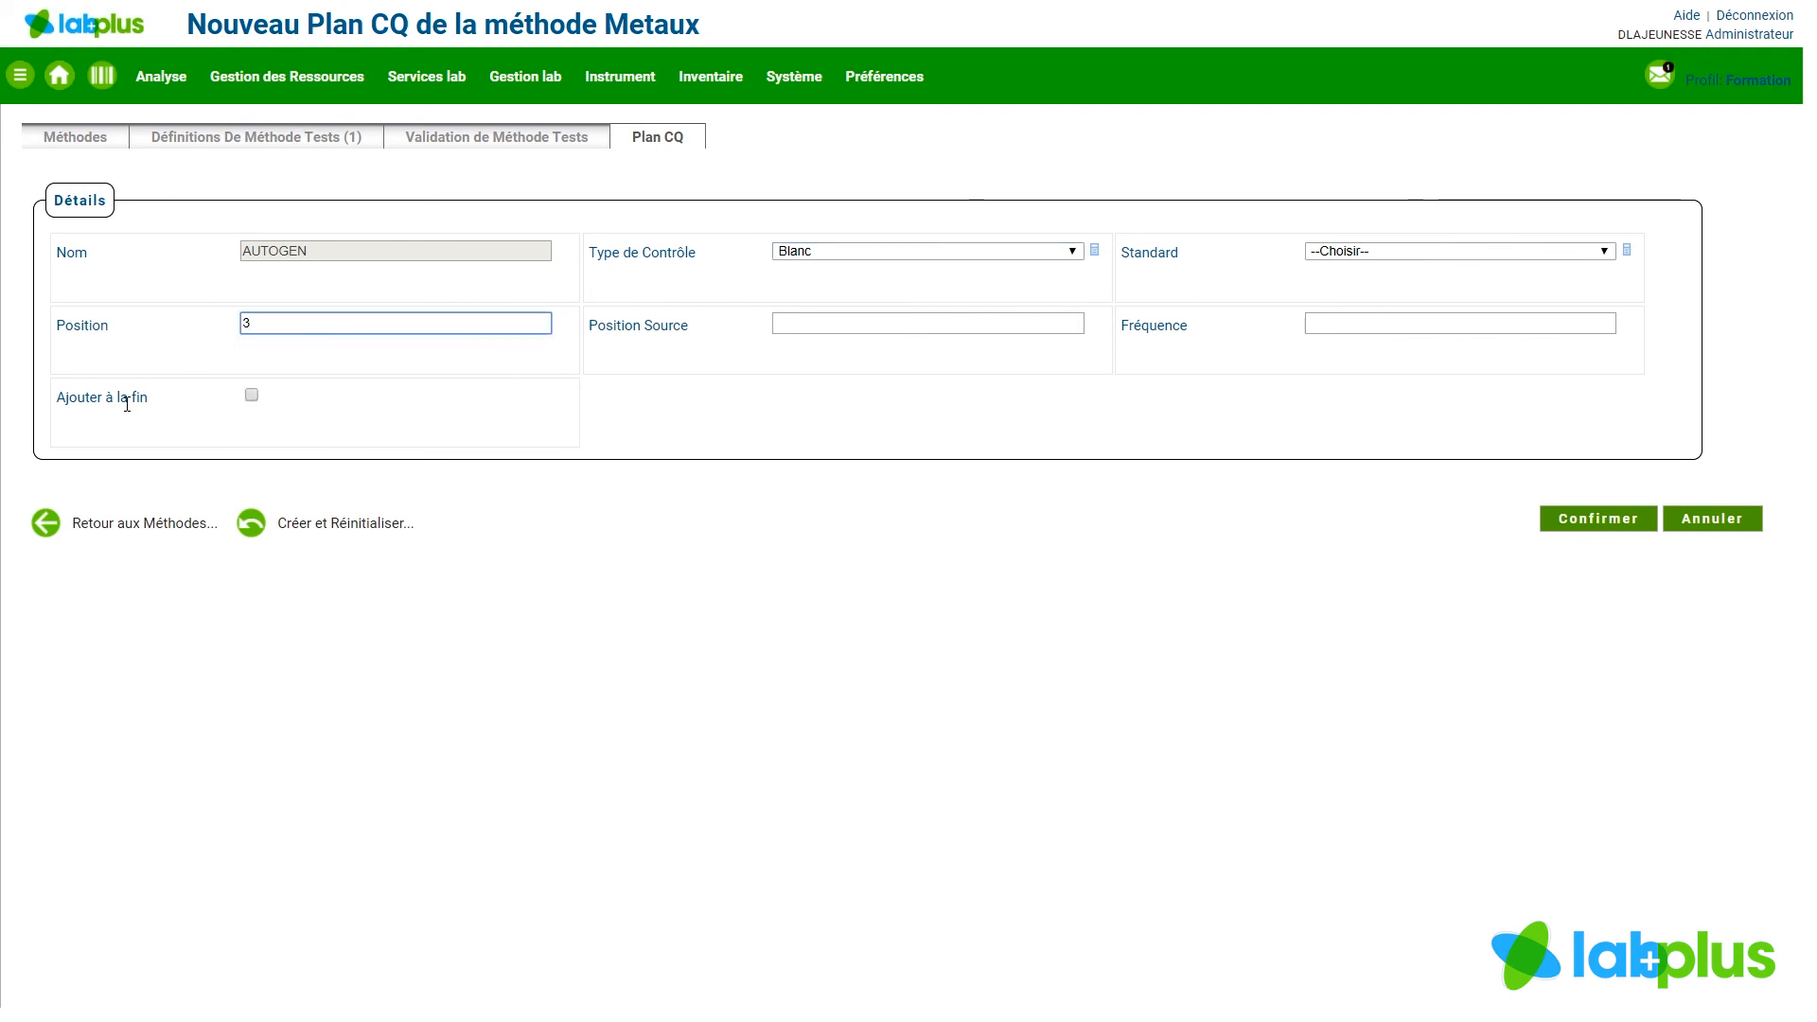
{"action": "left_click", "coordinate": [352, 535]}
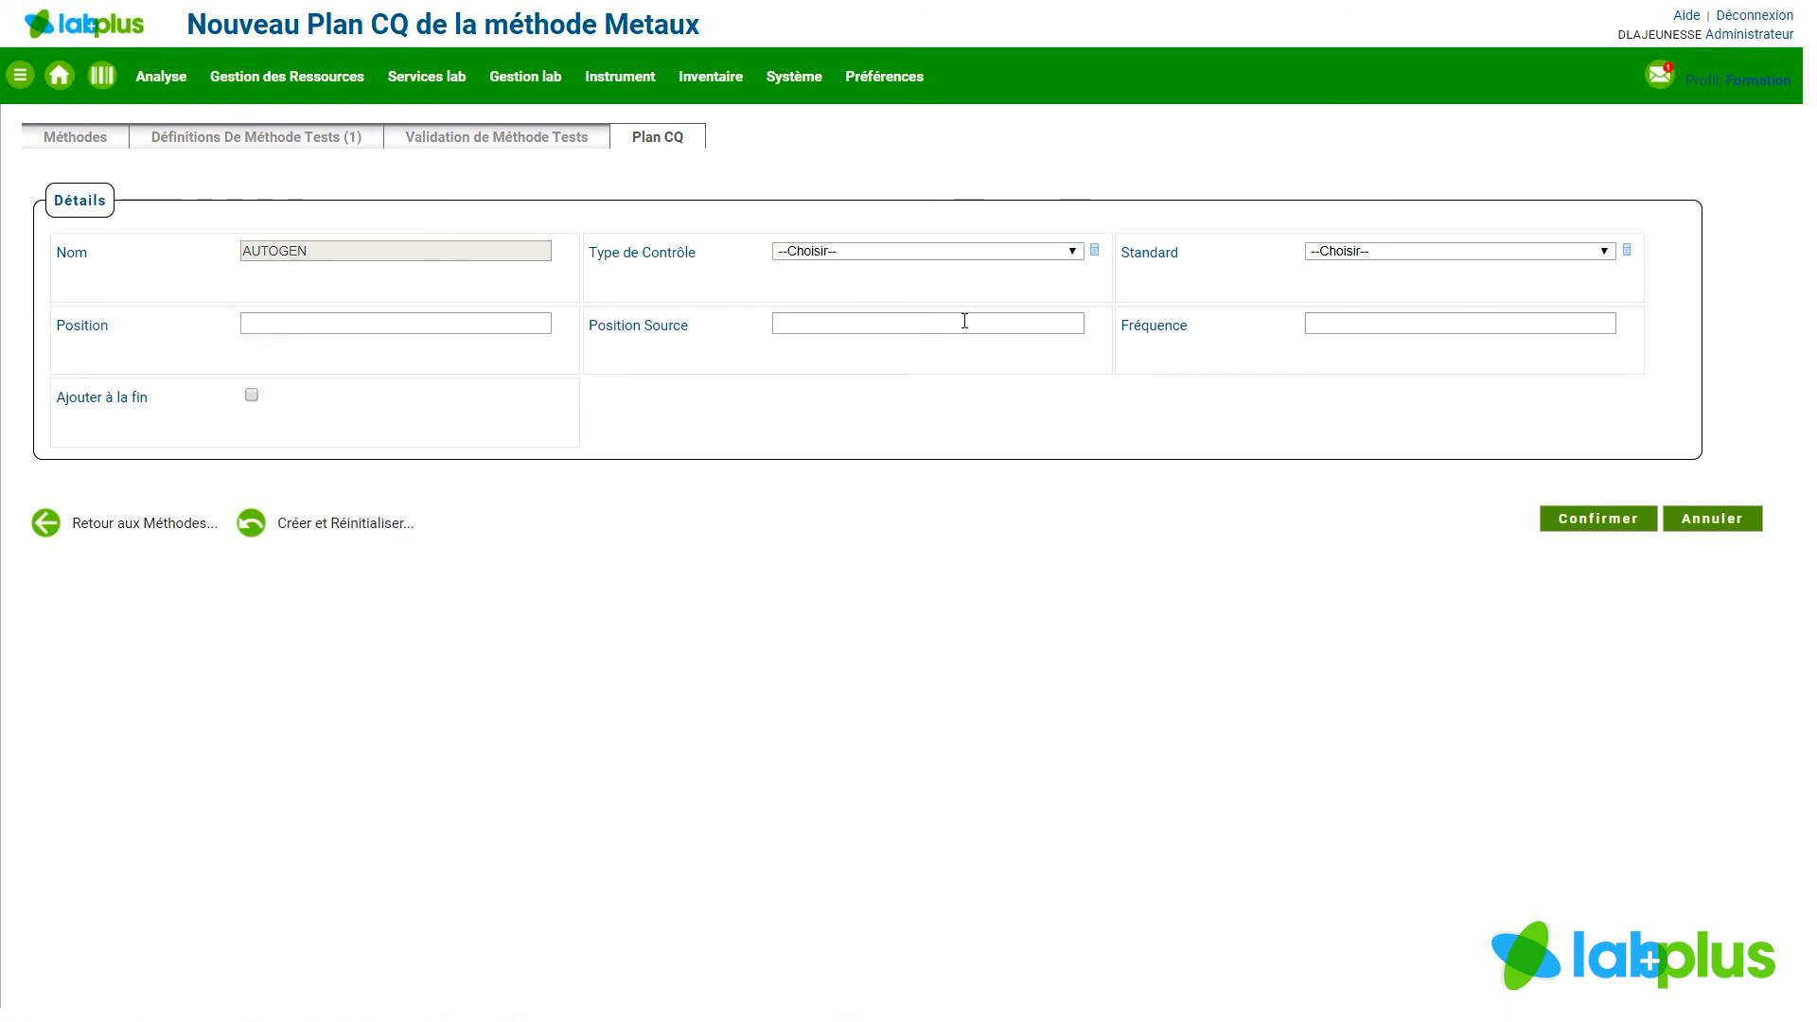
Define a Controle entry in the QC plan with standard OSH-001 at position 4
{"action": "left_click", "coordinate": [1072, 253]}
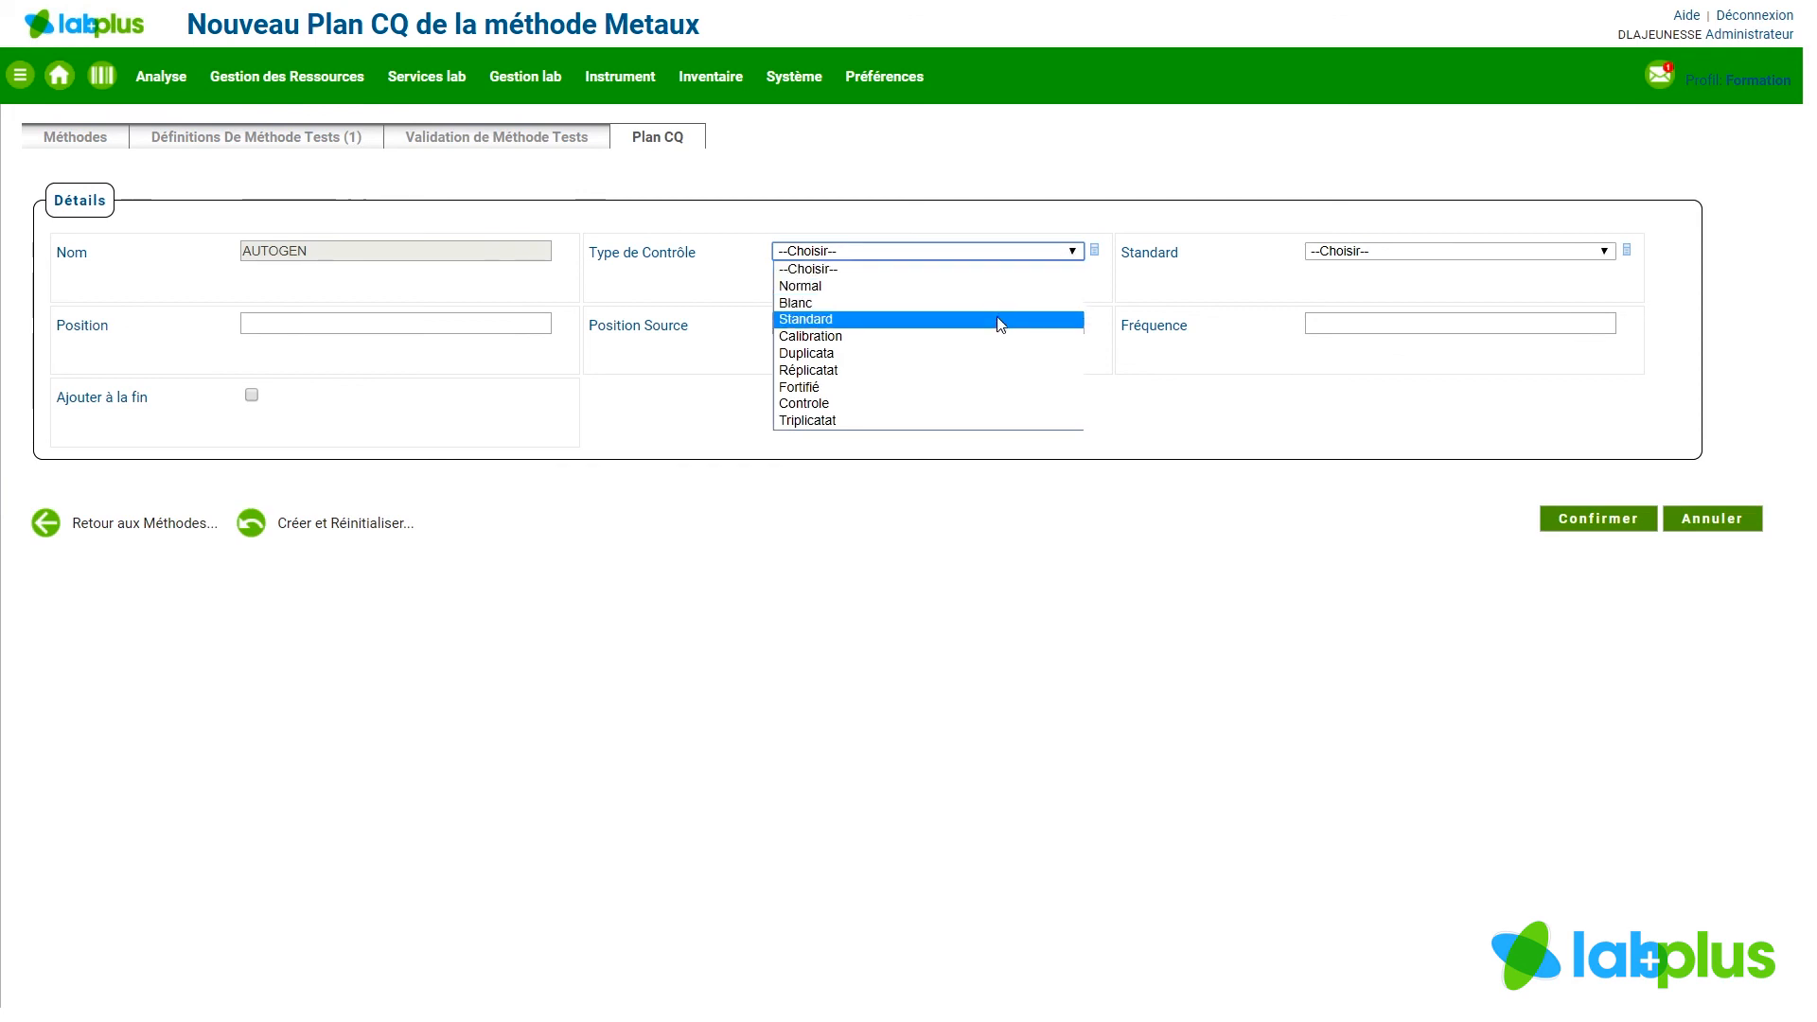
{"action": "left_click", "coordinate": [950, 403]}
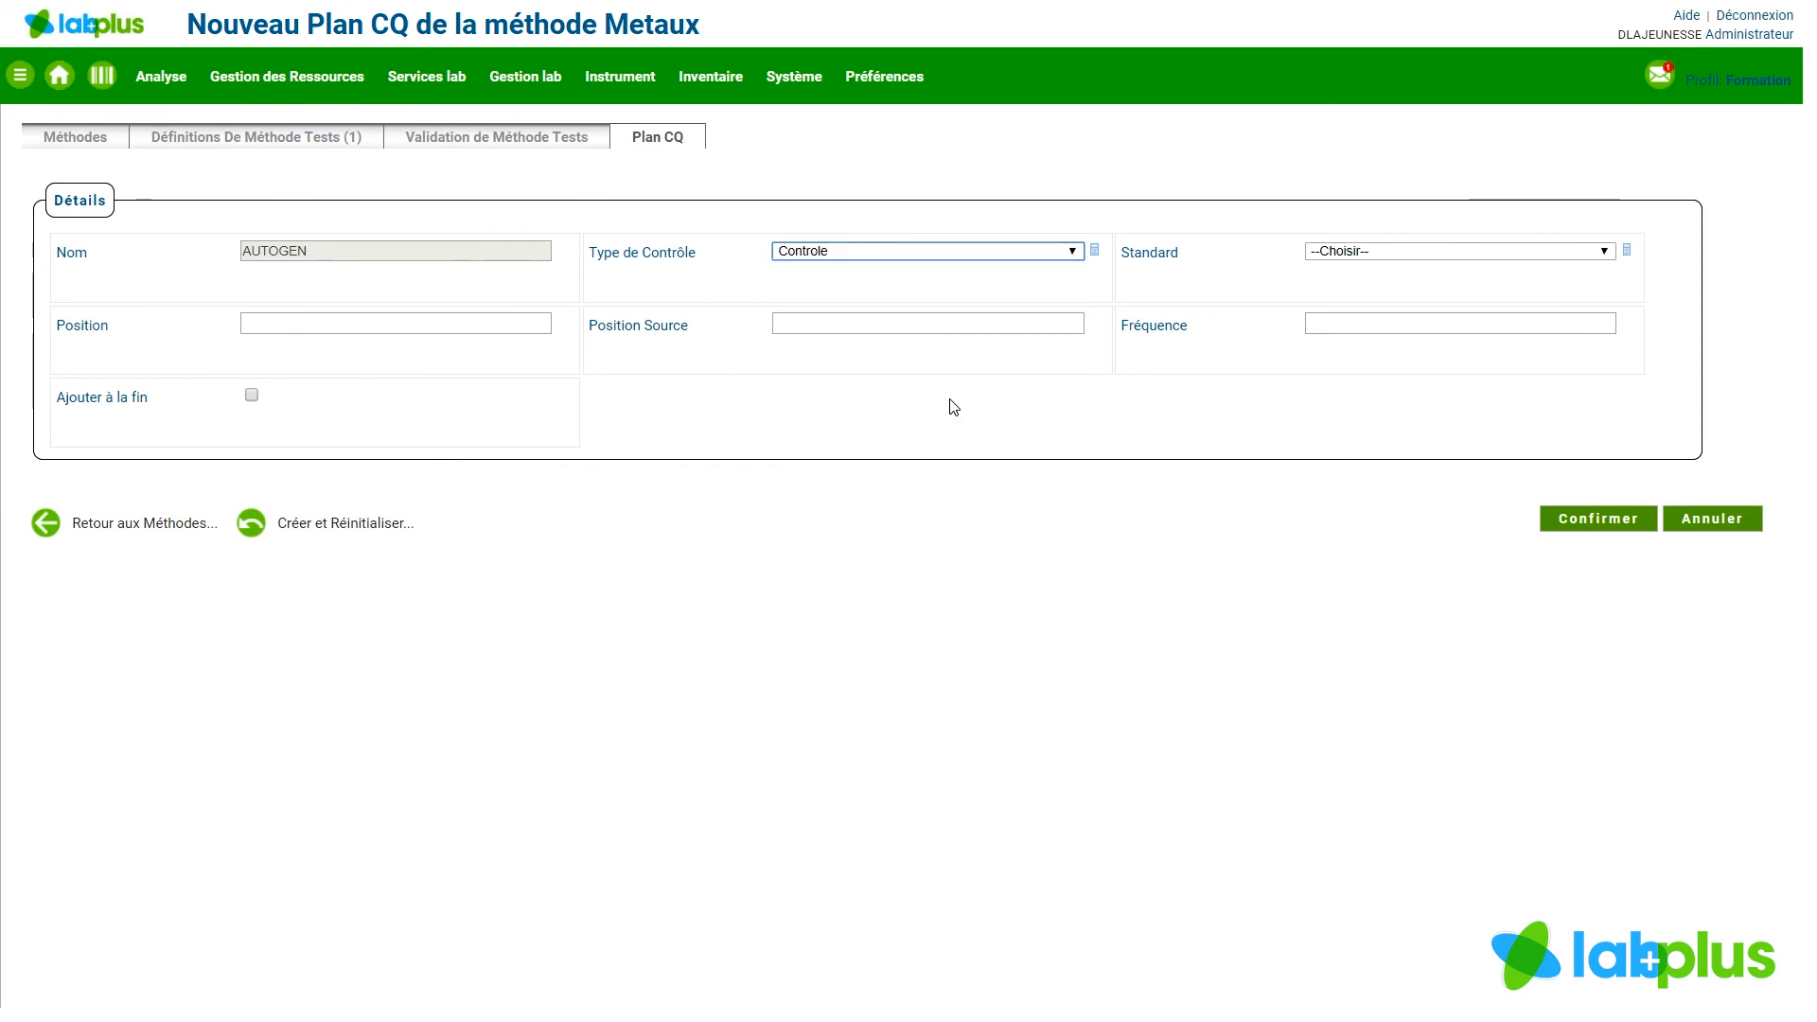
{"action": "left_click", "coordinate": [1606, 253]}
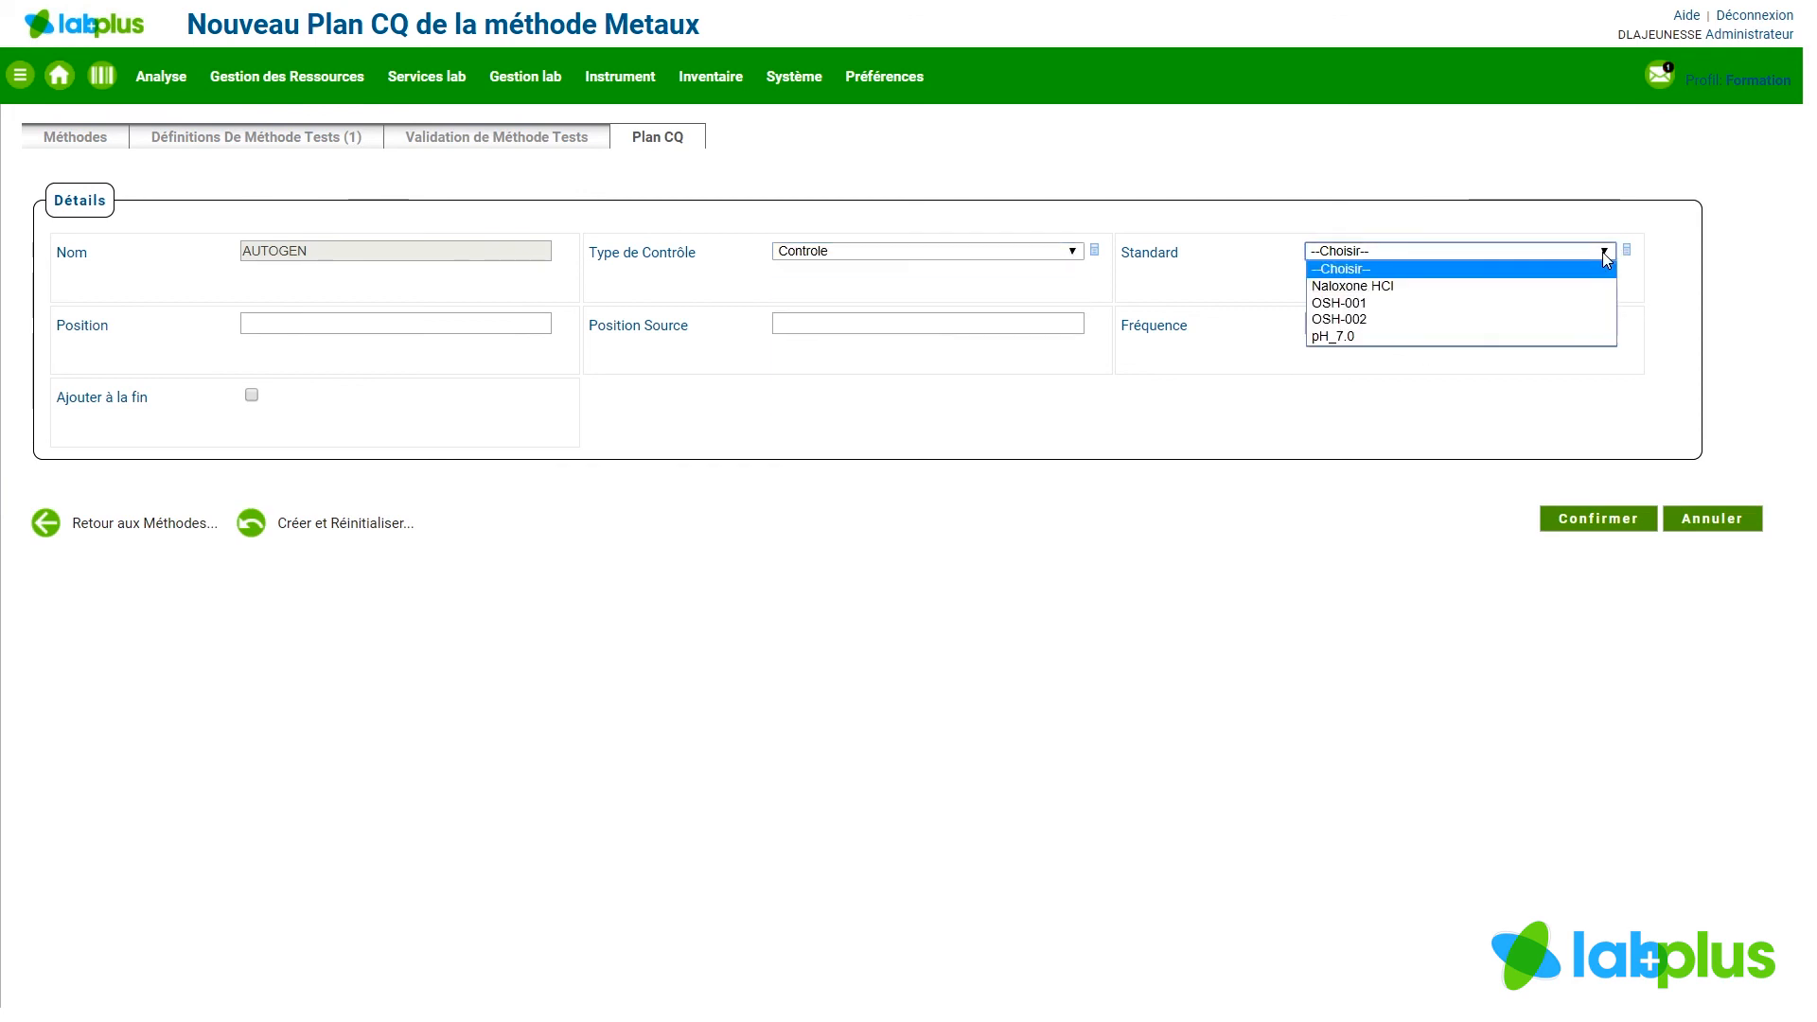
{"action": "left_click", "coordinate": [1485, 308]}
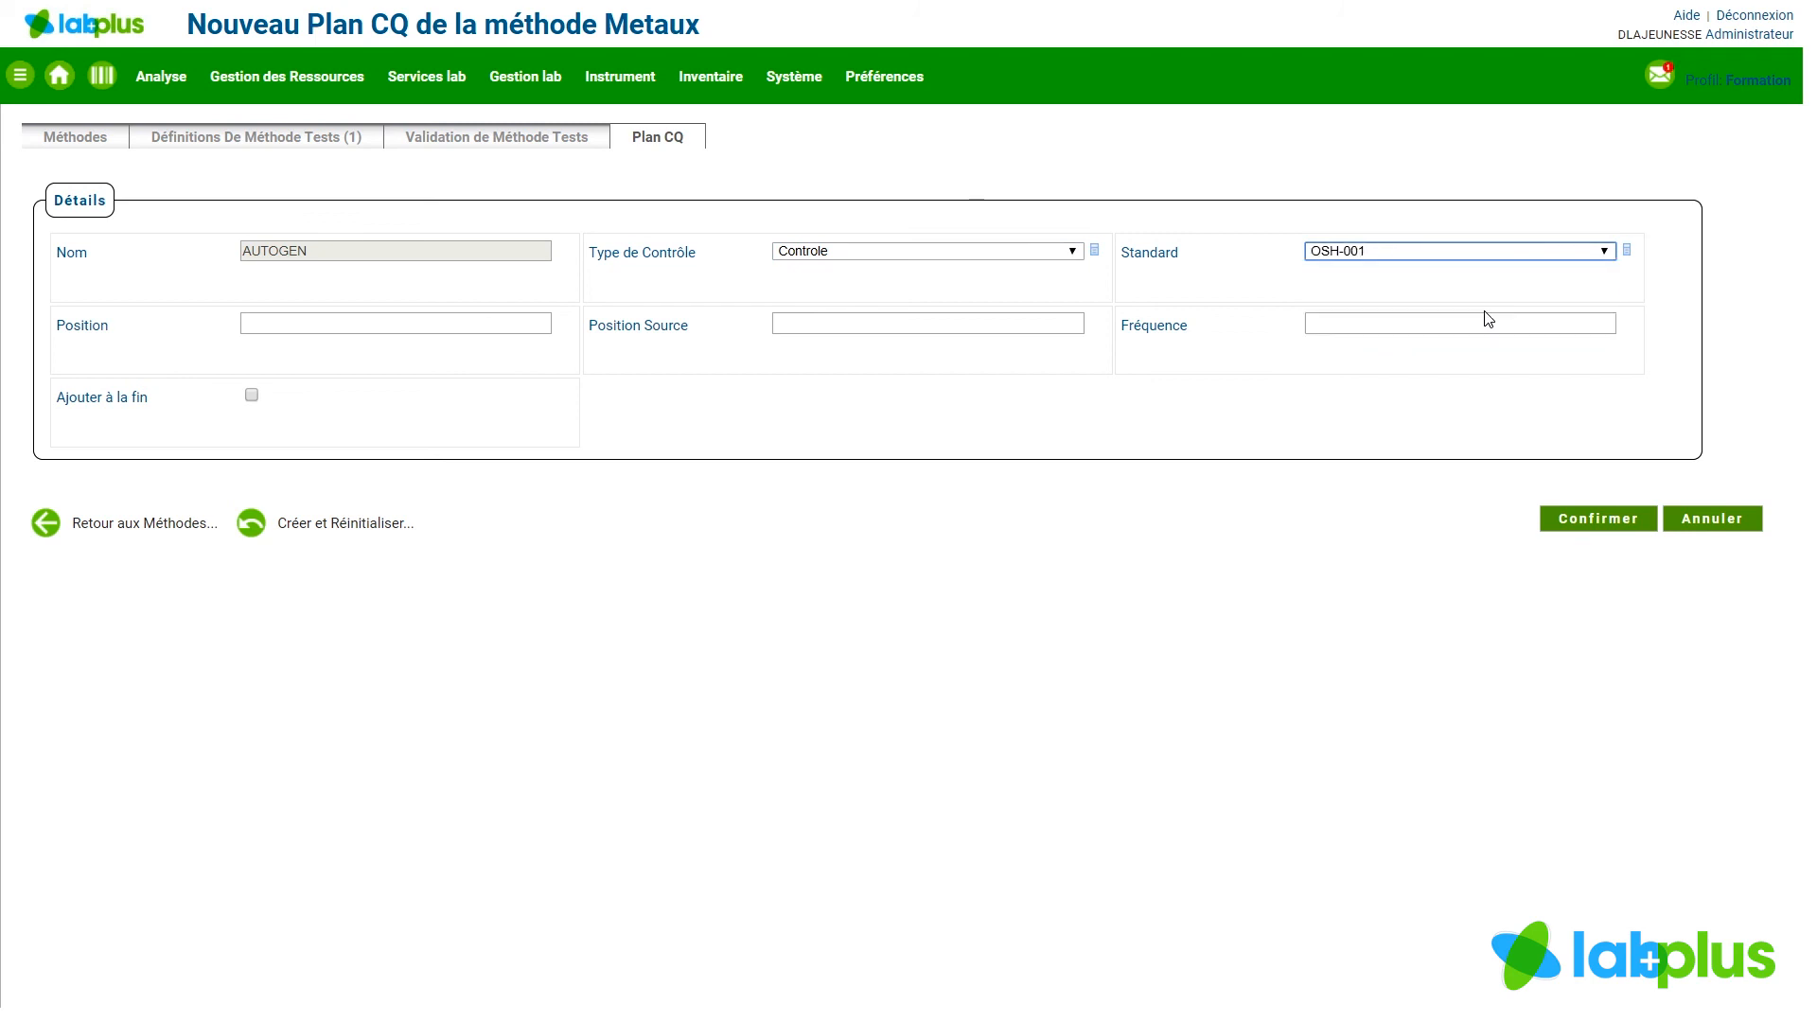
{"action": "left_click", "coordinate": [295, 323]}
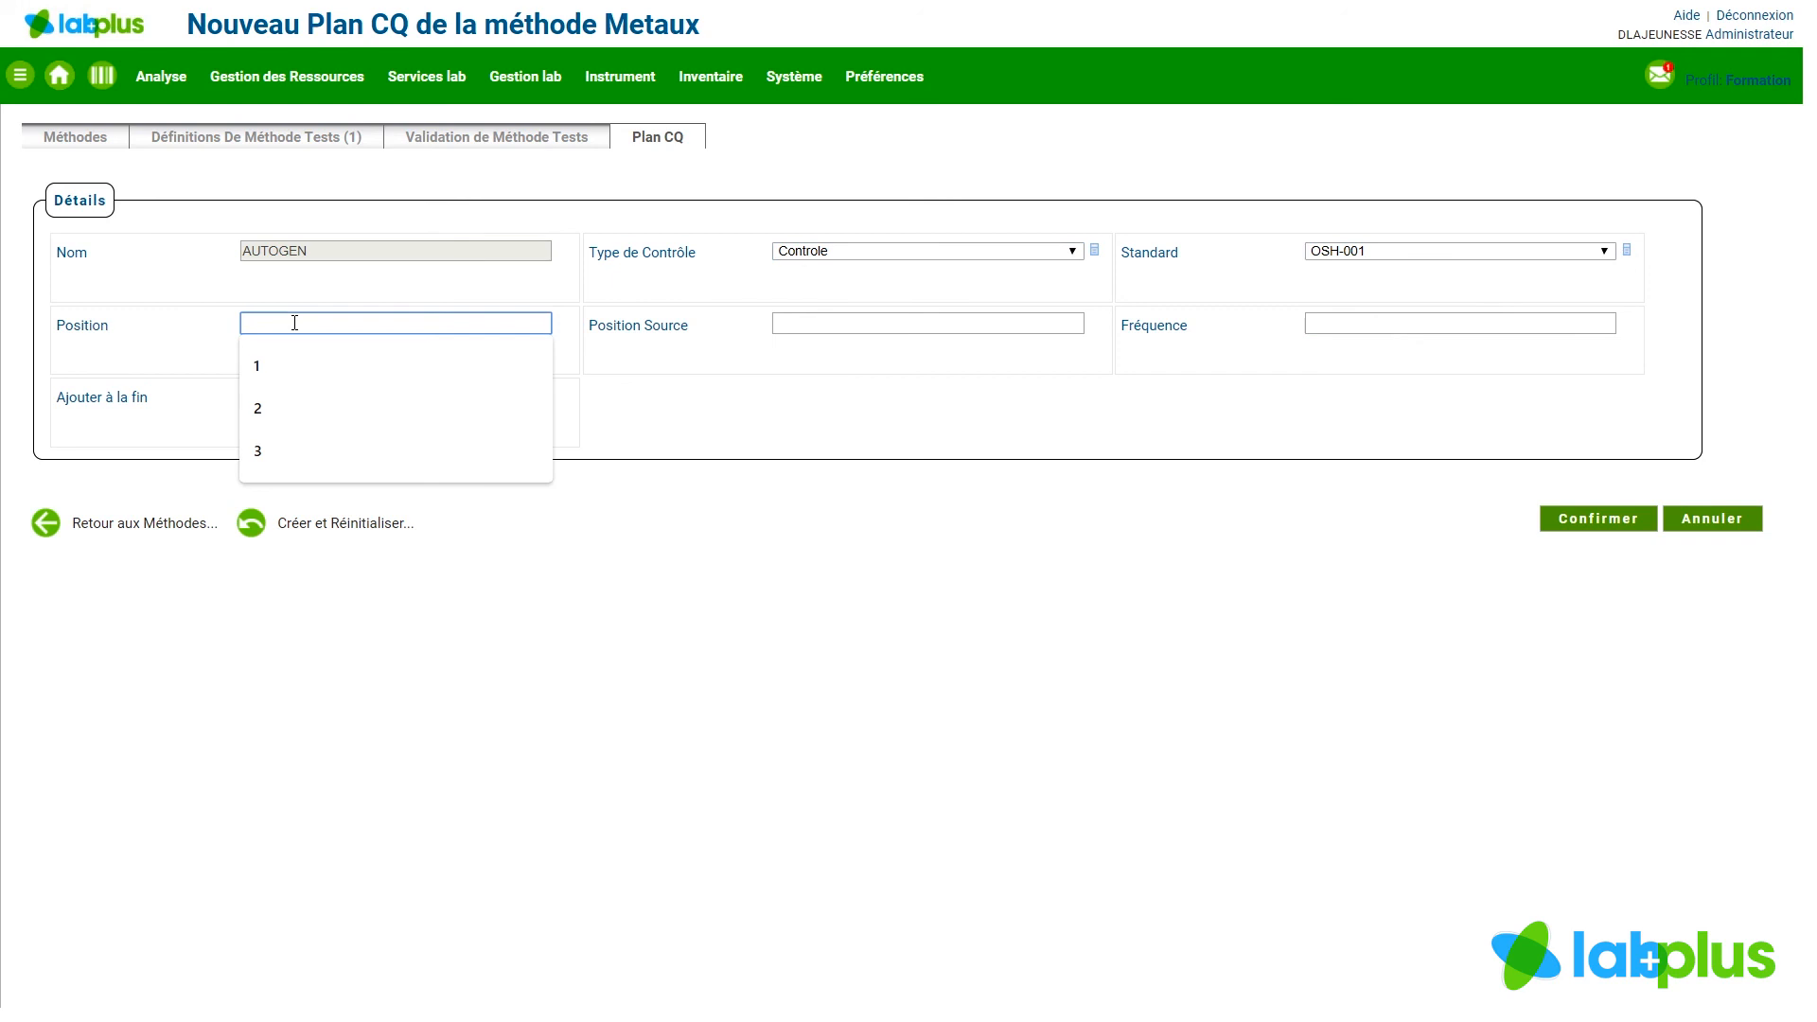
{"action": "type", "text": "4"}
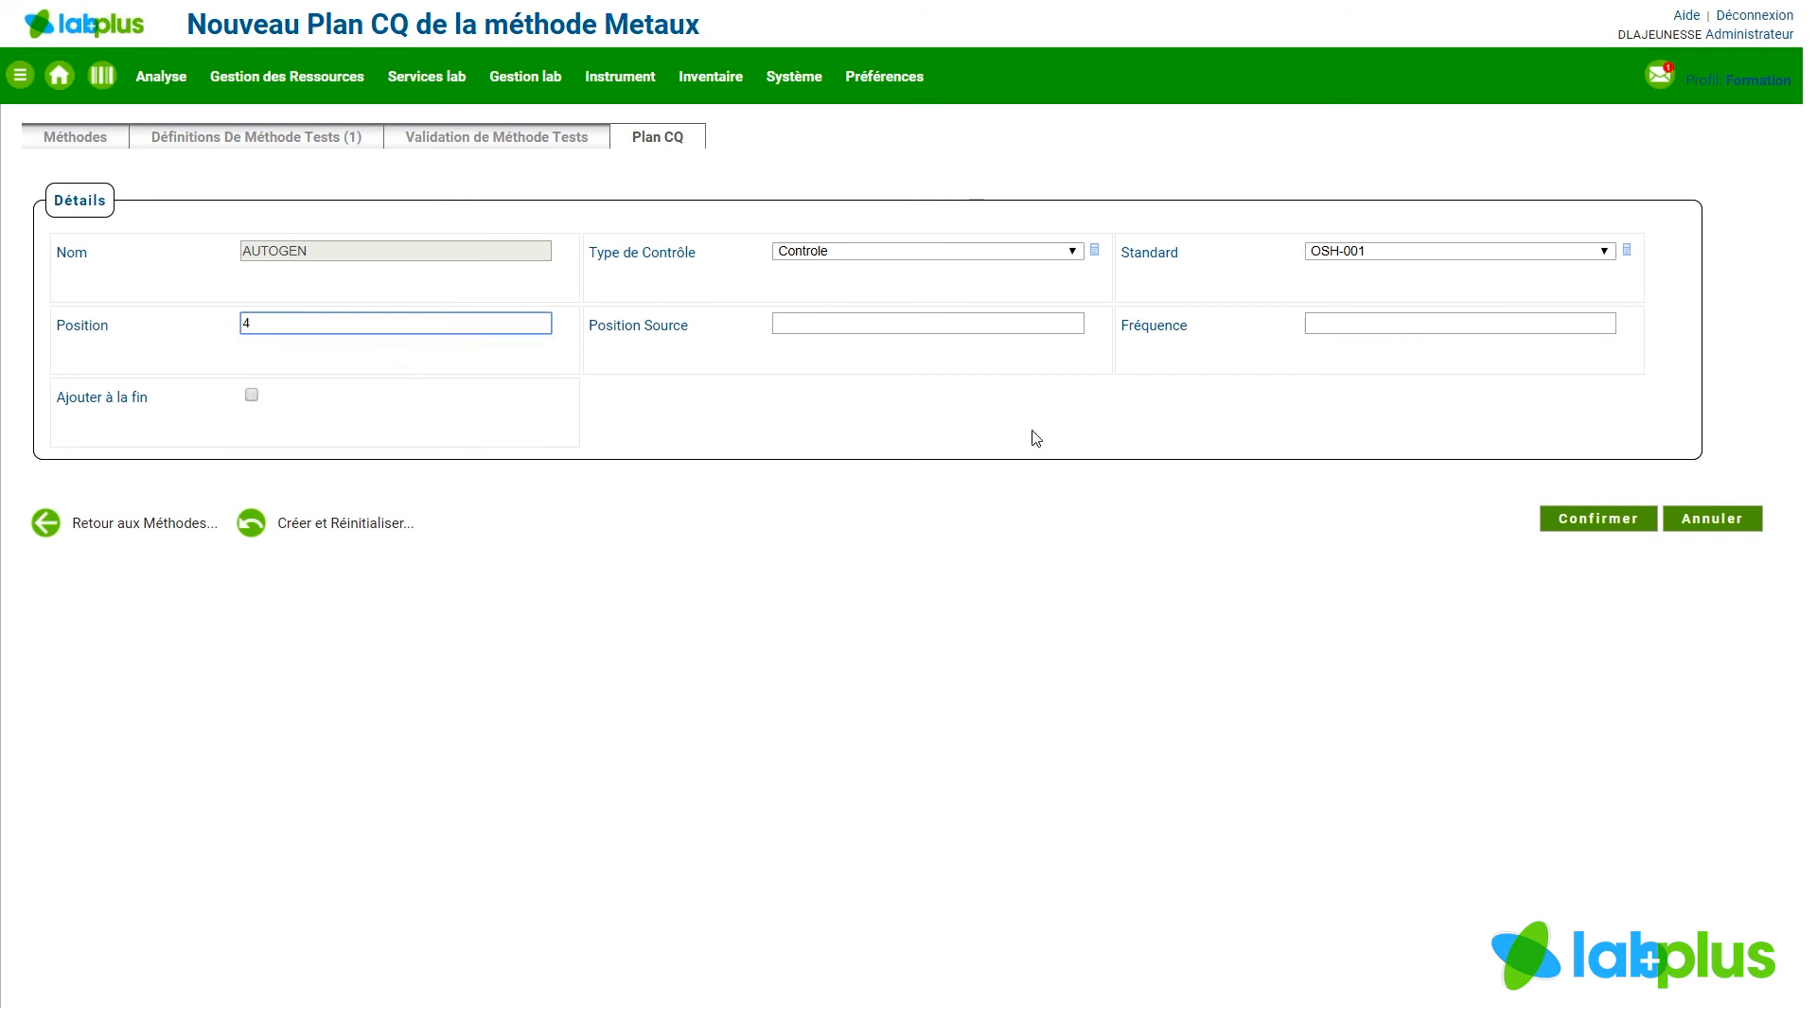
Set the Controle entry's frequency to 7, have it also added at the end, and confirm the QC plan
{"action": "left_click", "coordinate": [1335, 326]}
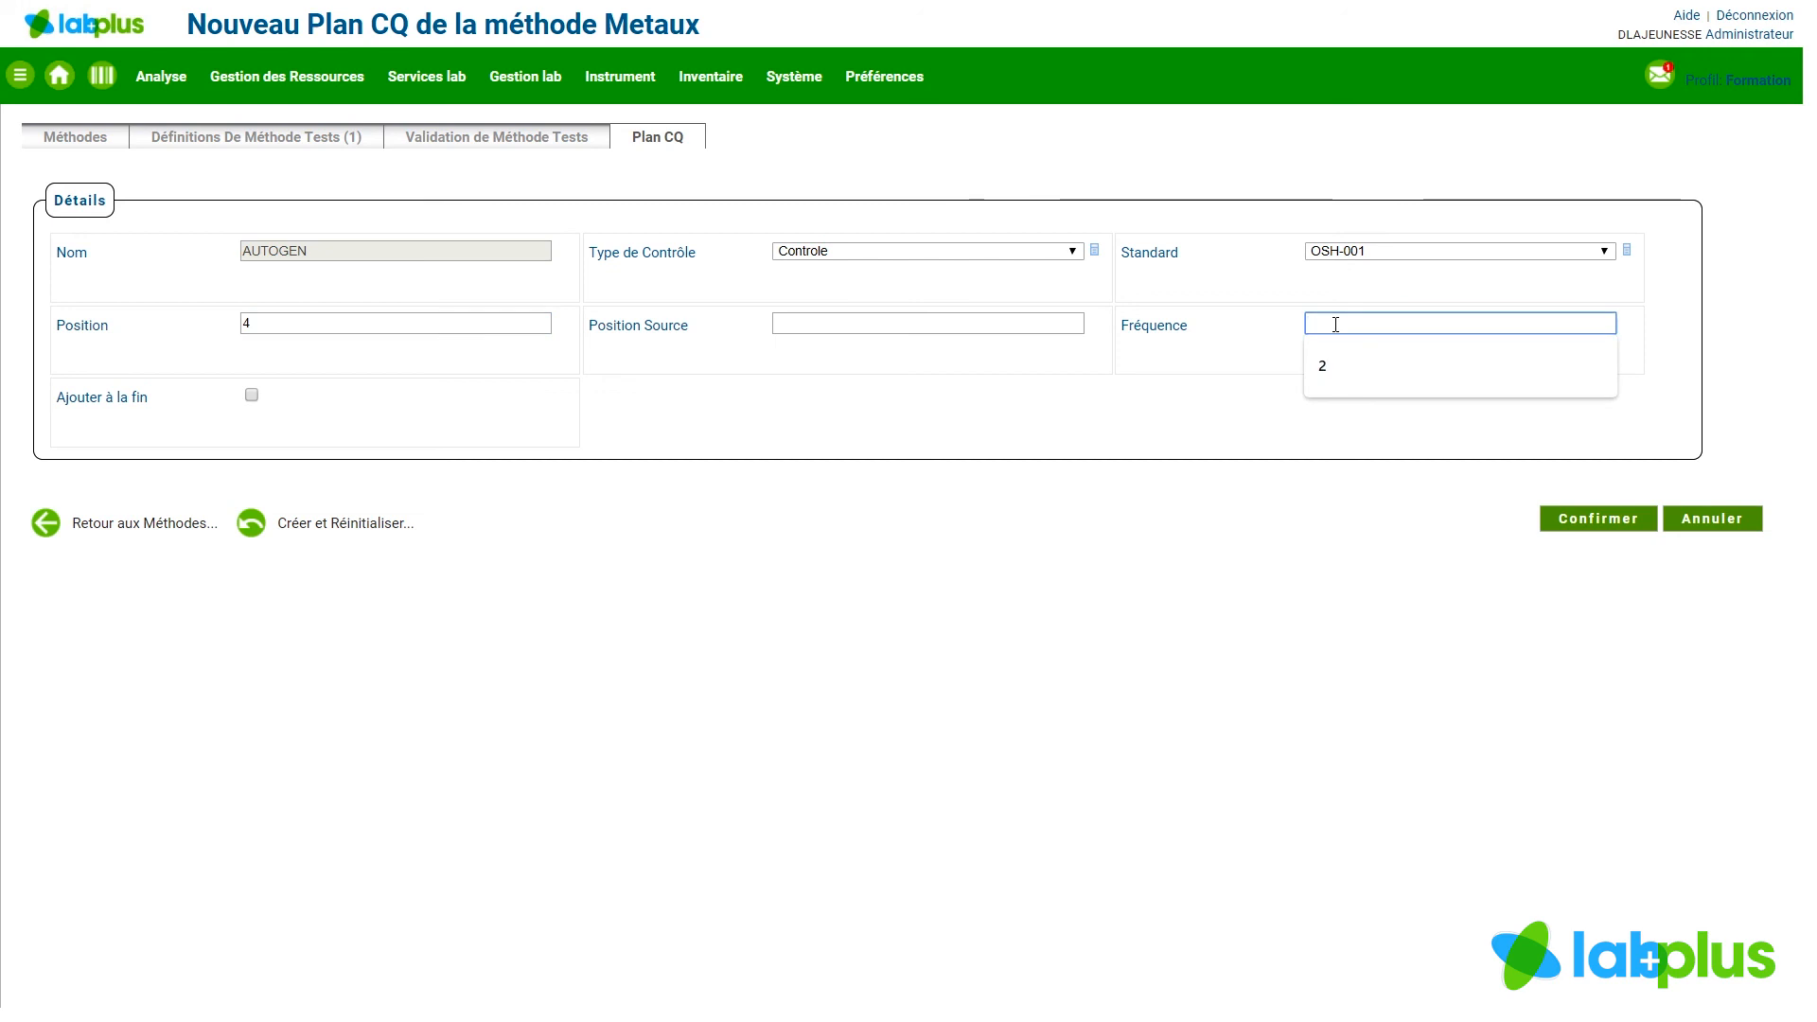
{"action": "type", "text": "7"}
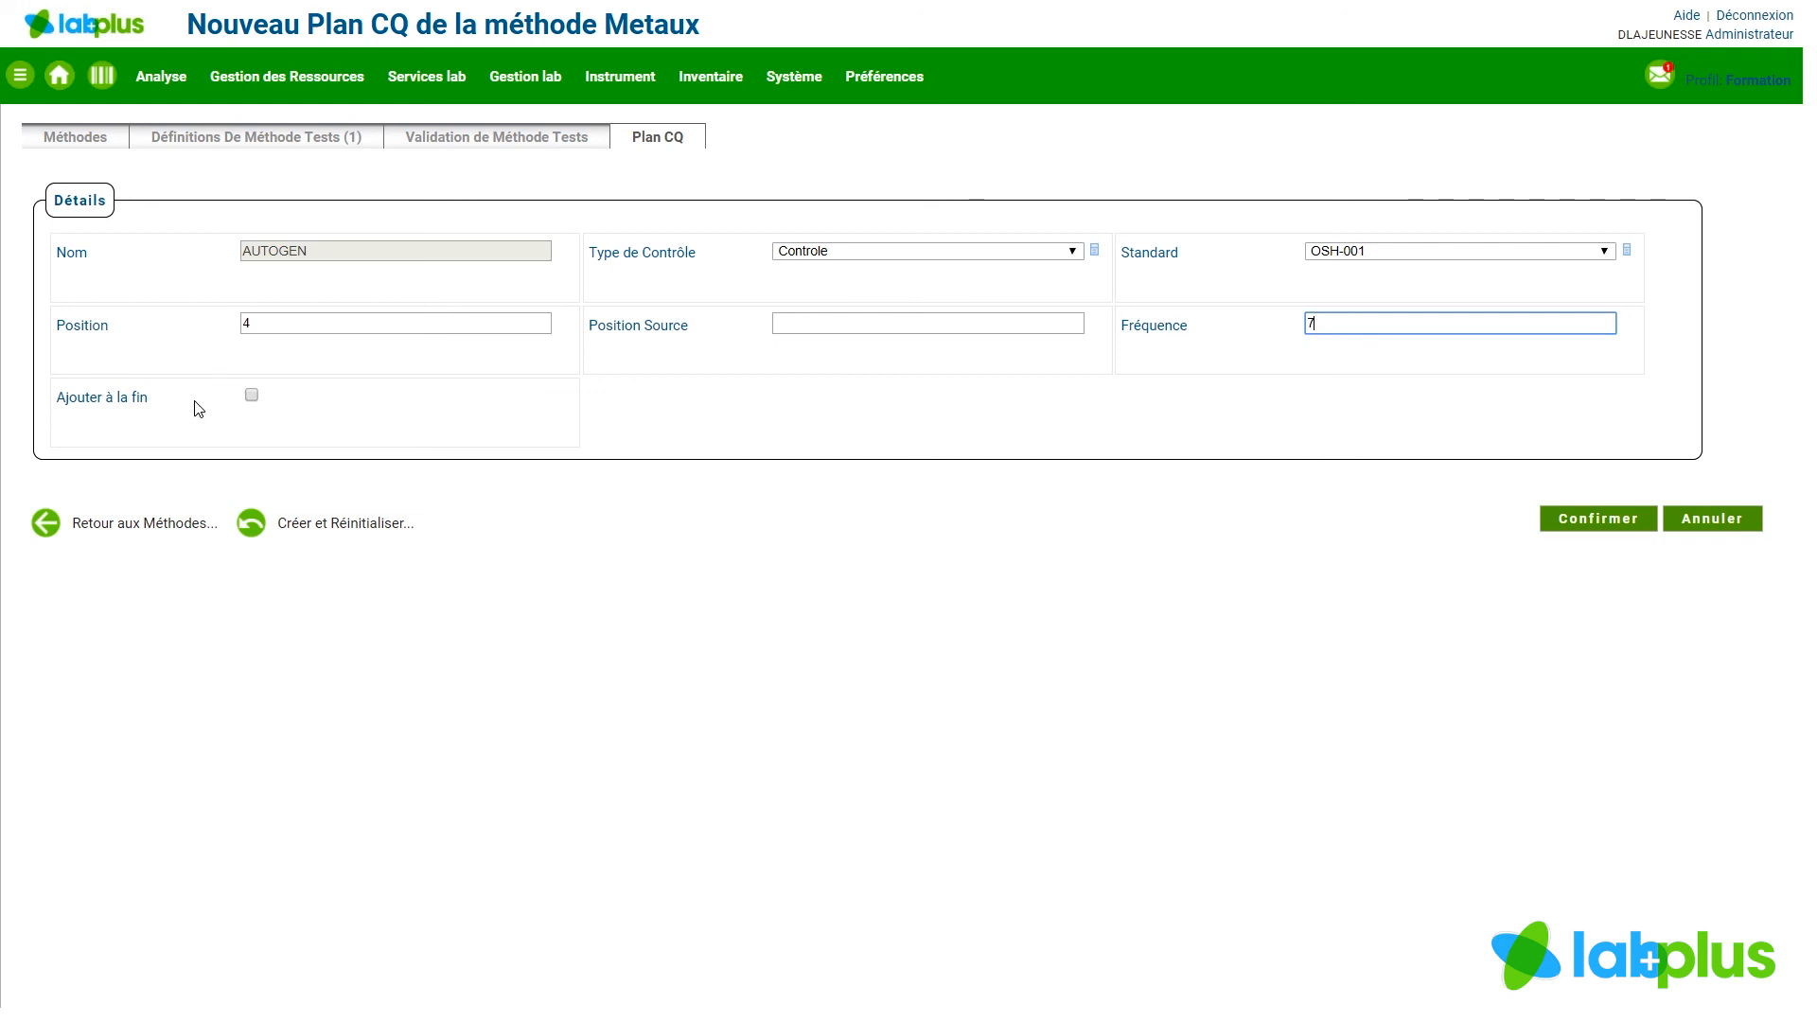
{"action": "left_click", "coordinate": [252, 396]}
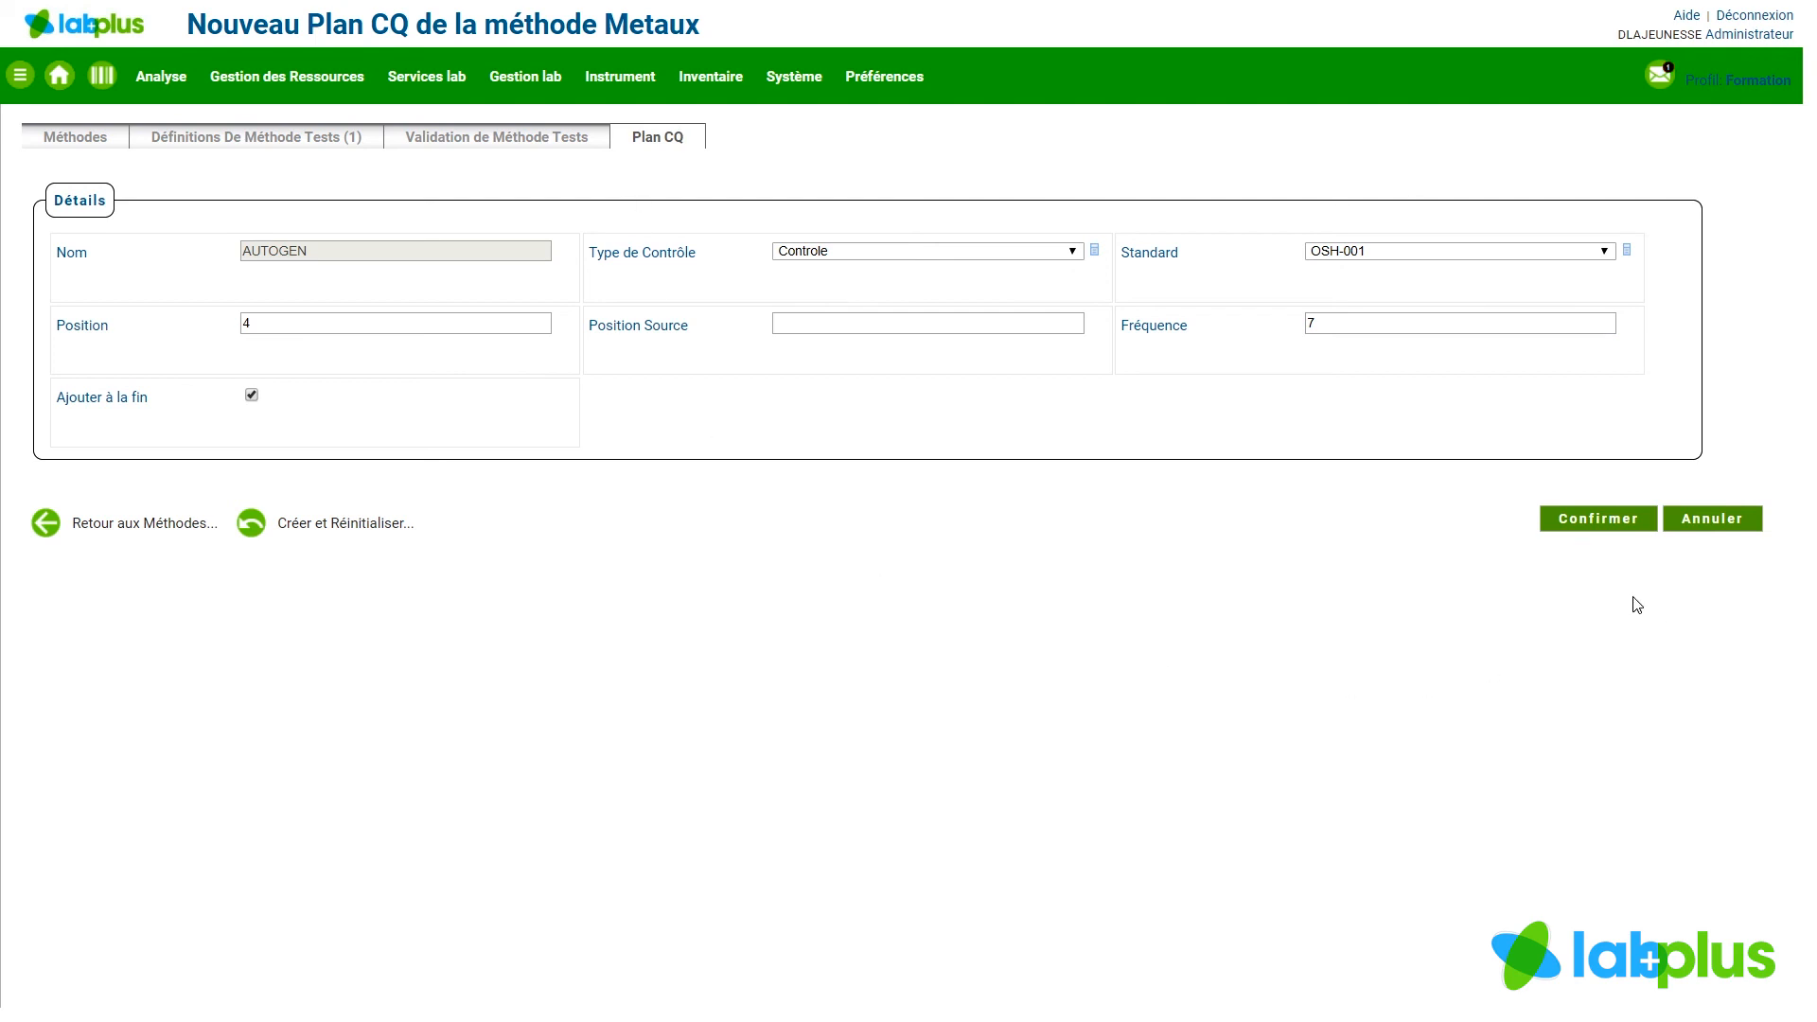
{"action": "left_click", "coordinate": [1597, 520]}
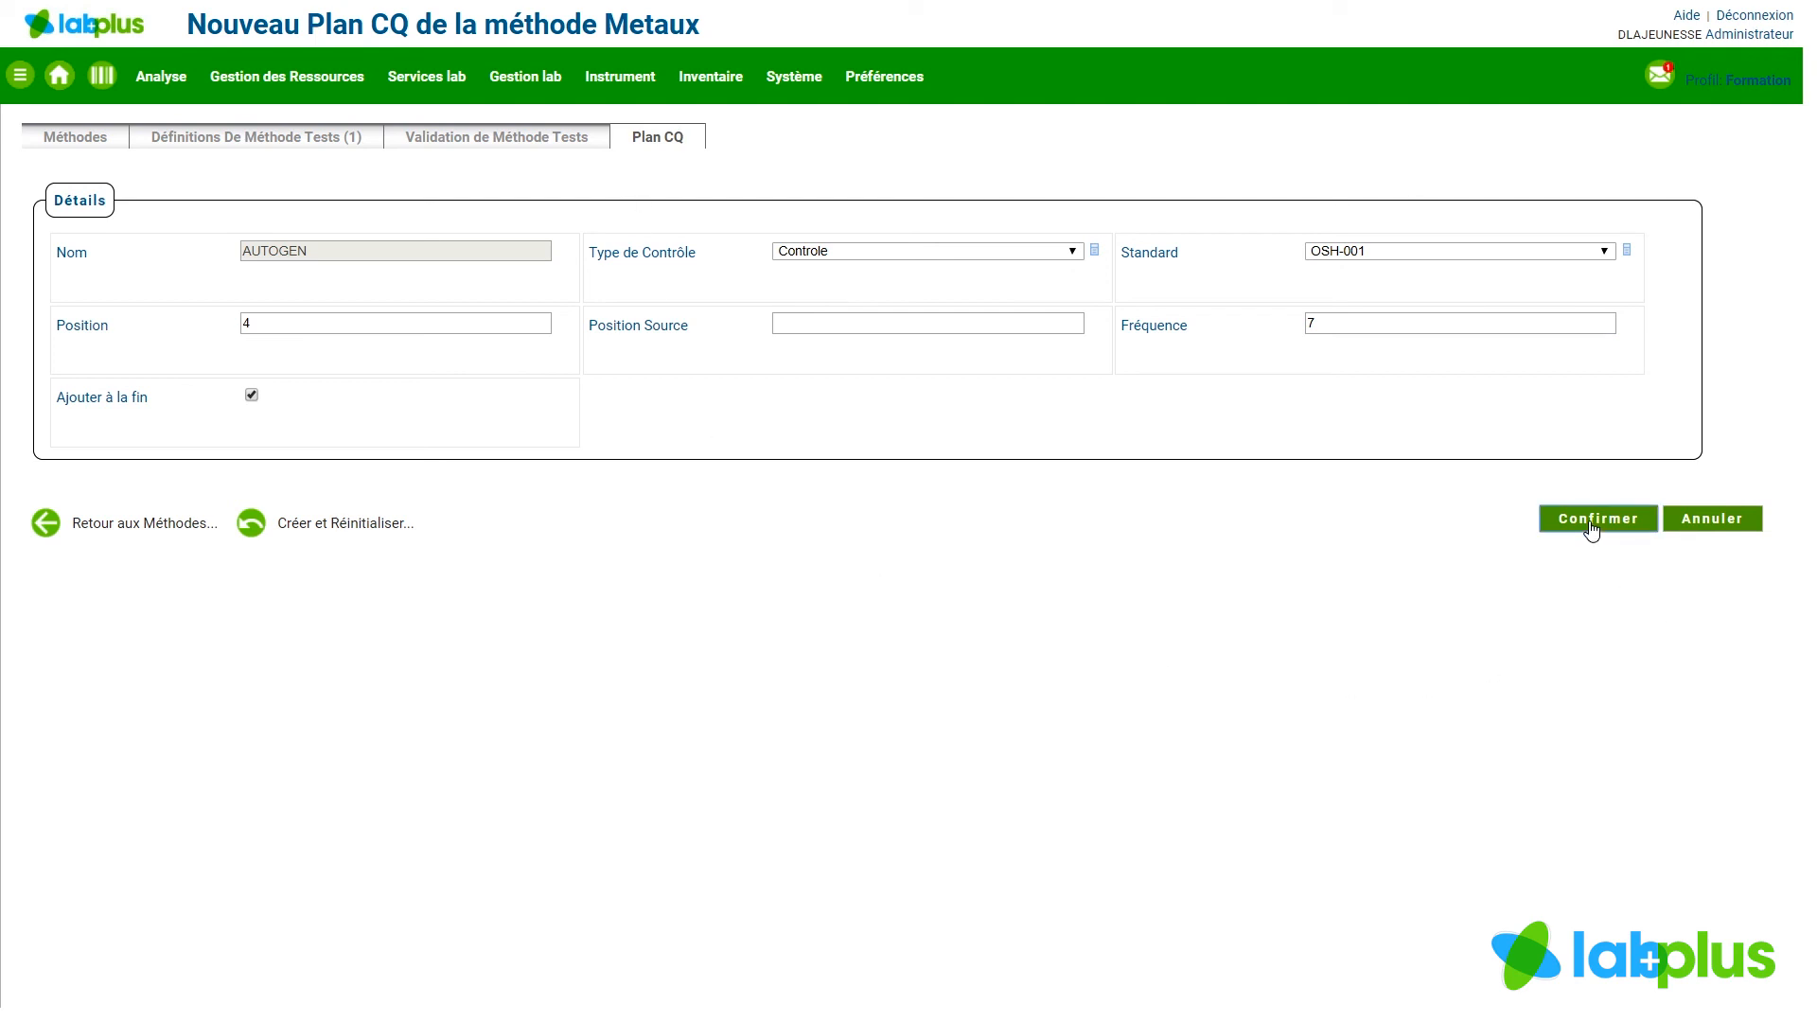